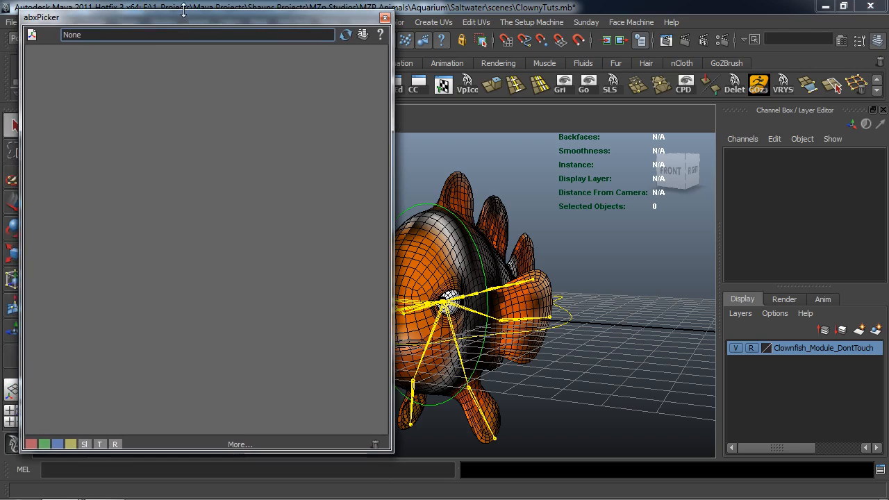
Start a new picker sheet named Clownfish with the tab name AutoSwim.
left_click_drag(393, 179, 334, 179)
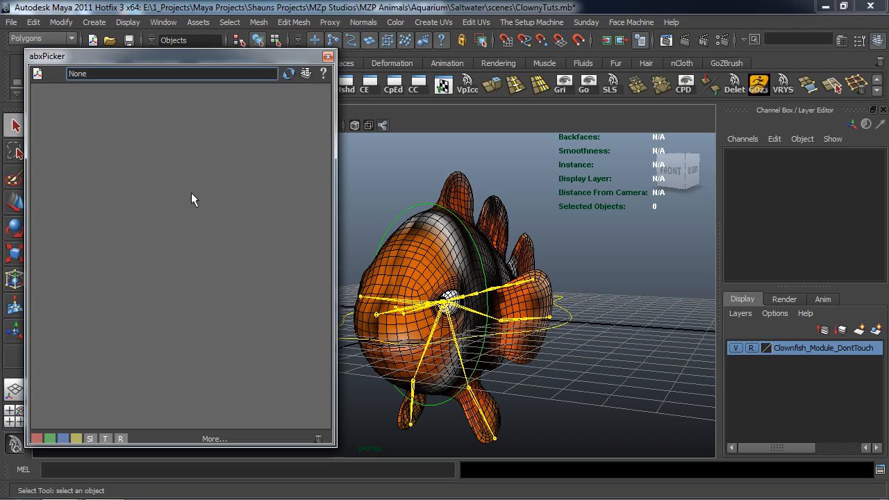
left_click(36, 74)
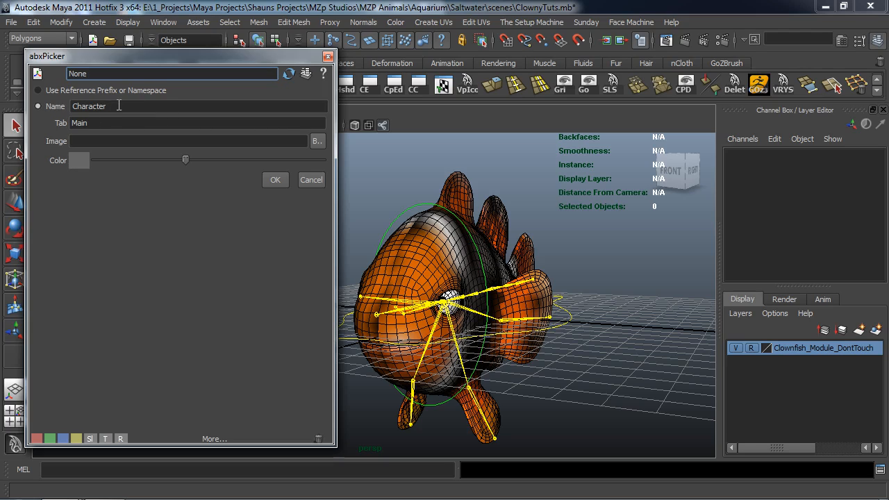
left_click(120, 106)
double_click(120, 106)
type("Clownfish")
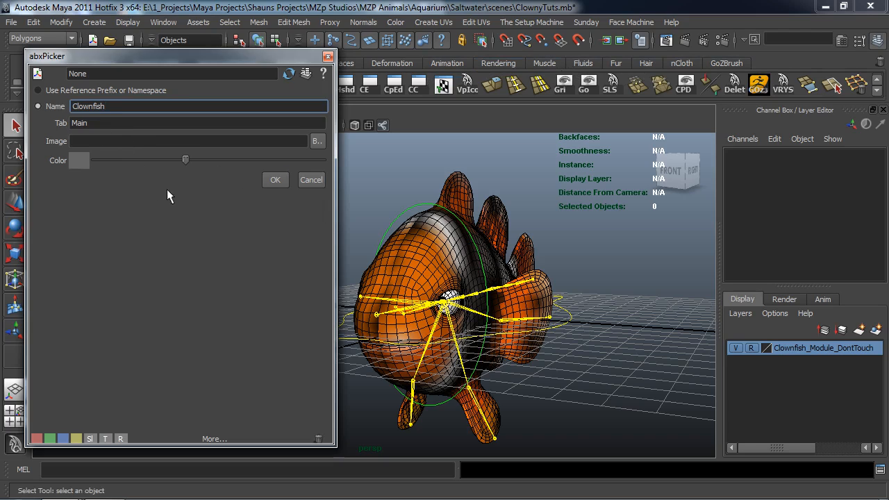
key("Tab")
type("AutoSwim")
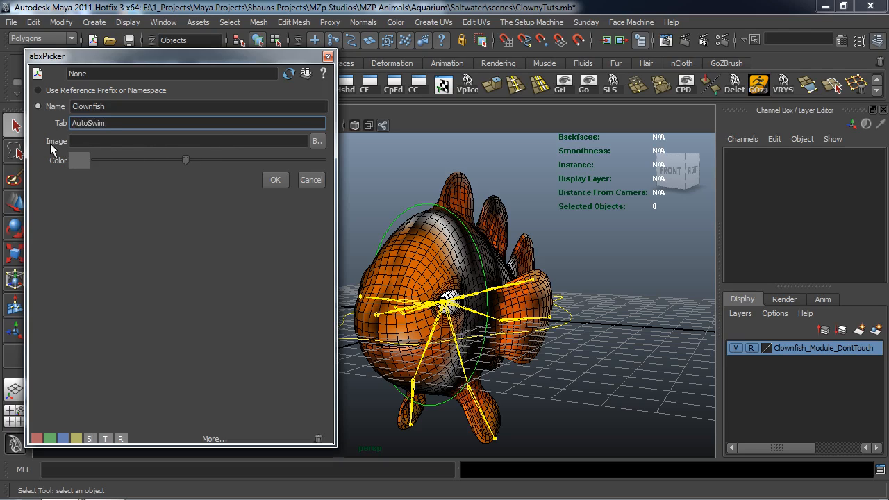
Use ClownFishGuiBG.jpg from the project's Fish GUI Images folder as the sheet's background image.
left_click(314, 141)
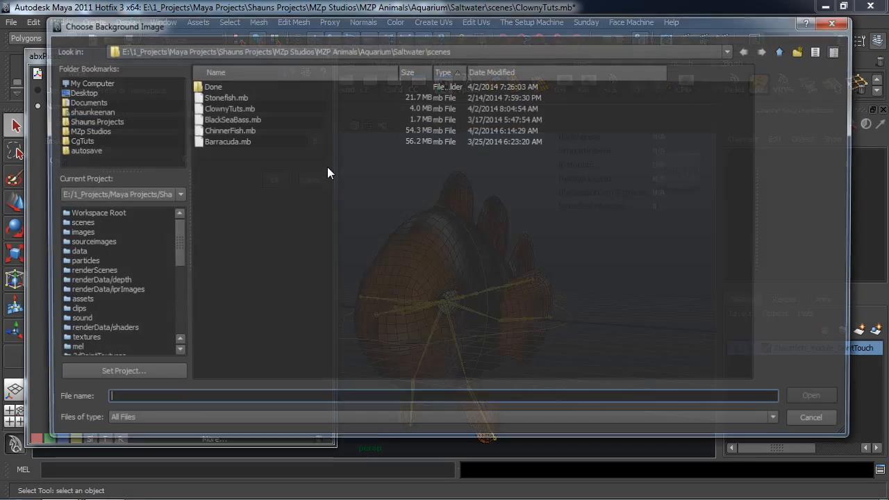
left_click_drag(173, 243, 175, 221)
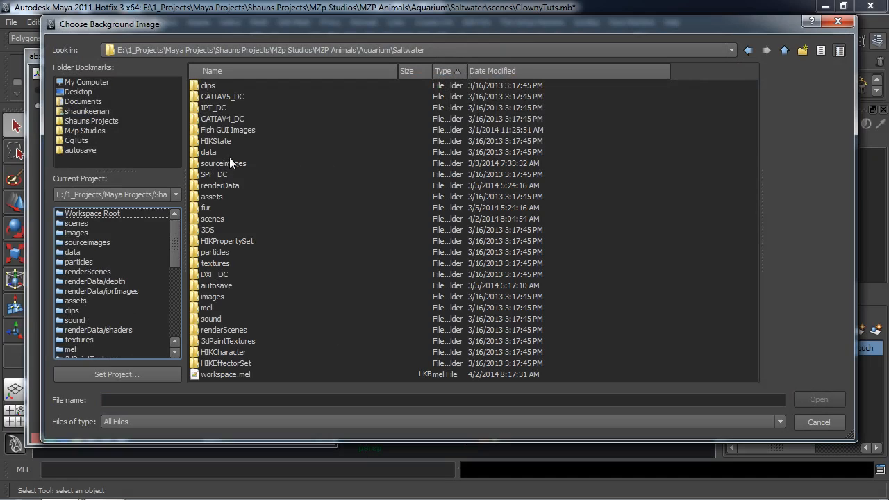
double_click(234, 129)
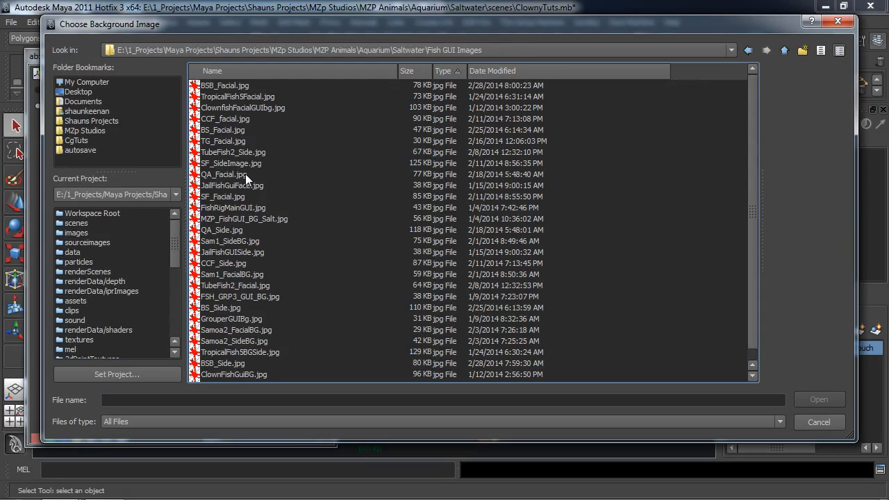
left_click(235, 264)
key("Up")
key("Up")
key("Up")
key("Up")
key("Up")
key("Up")
key("Up")
key("Up")
key("Up")
key("Up")
key("Up")
key("Up")
key("Up")
key("Up")
key("Up")
key("Up")
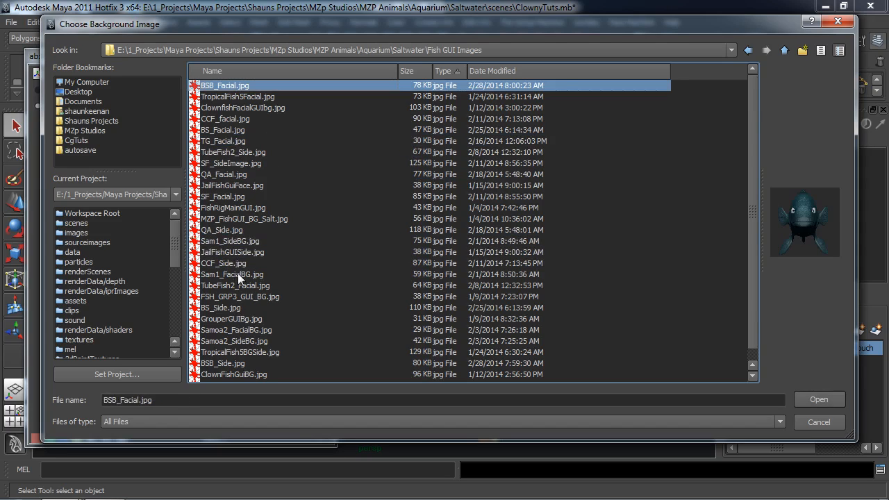
scroll(240, 292, "down", 1)
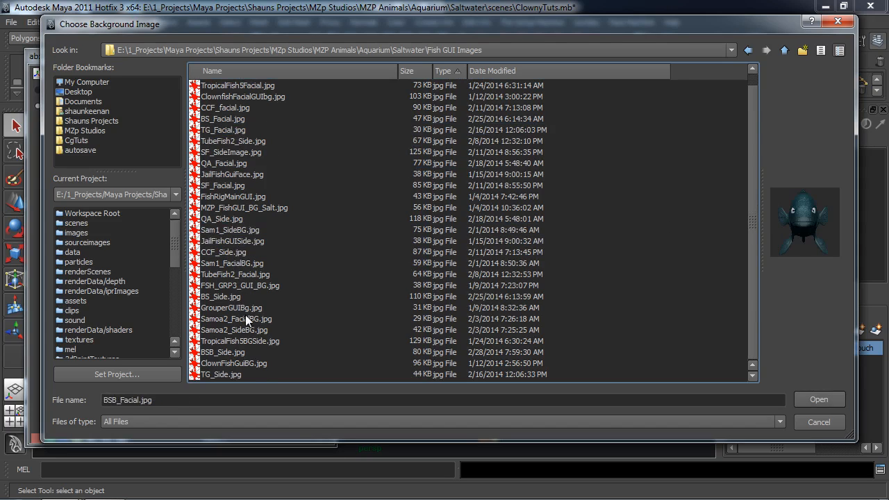
left_click(236, 364)
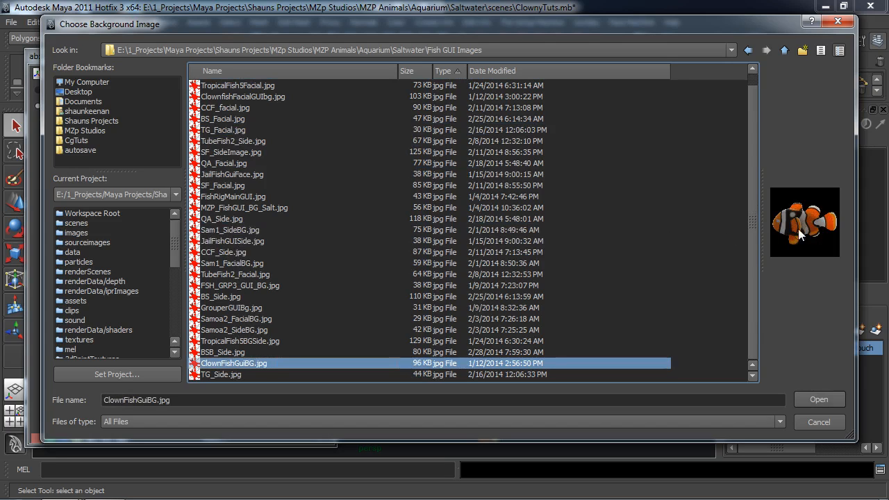
left_click(819, 399)
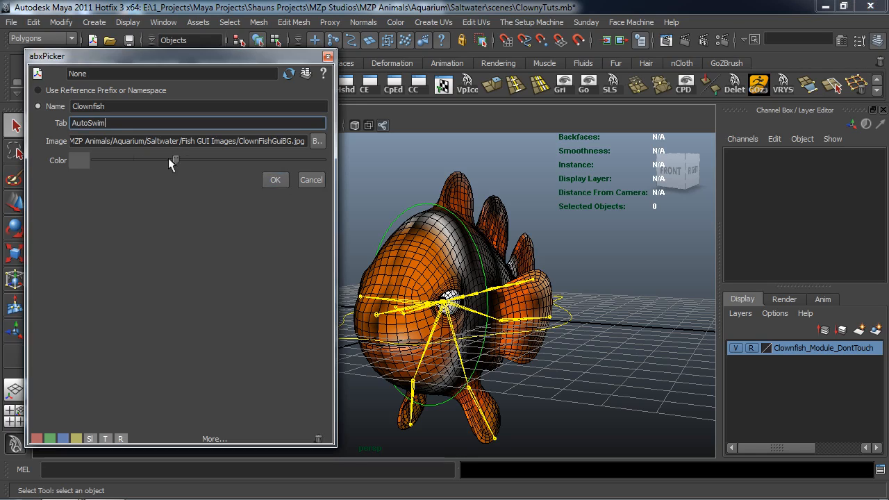
Set the sheet's background color to black and create the AutoSwim sheet.
left_click_drag(168, 160, 95, 161)
left_click(269, 178)
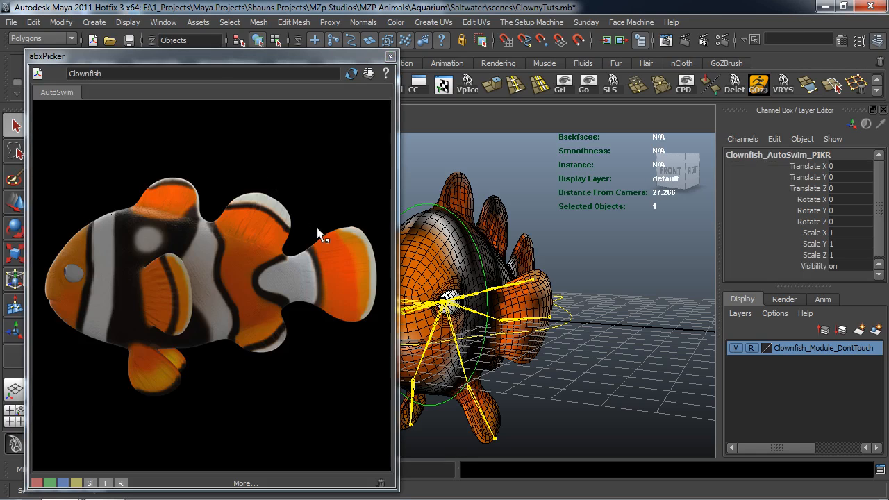
left_click_drag(214, 61, 206, 37)
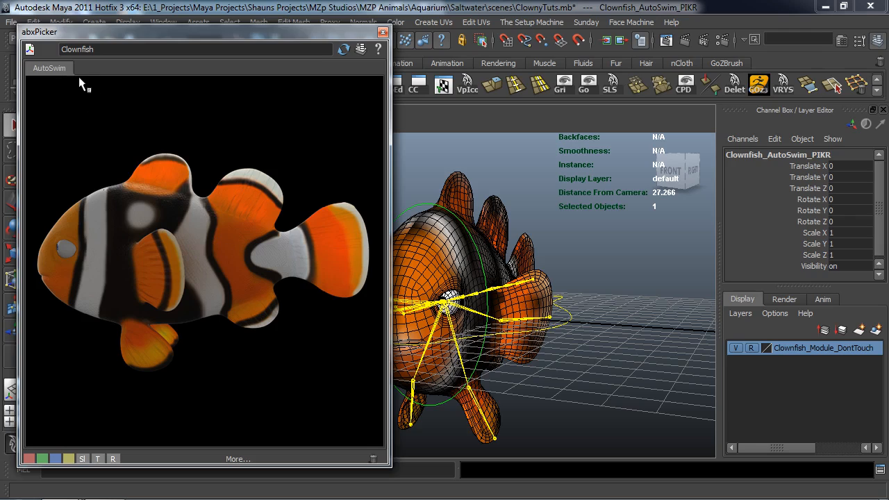
Add a second Clownfish picker sheet with the tab name ManualSwim, keeping the same background image, and check both tabs.
left_click(31, 51)
left_click_drag(118, 99, 49, 93)
type("ManualSwim")
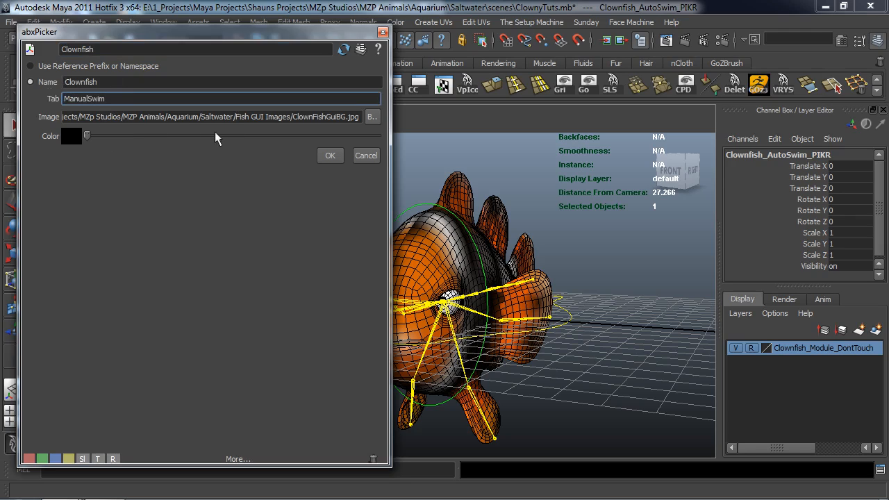
left_click(329, 157)
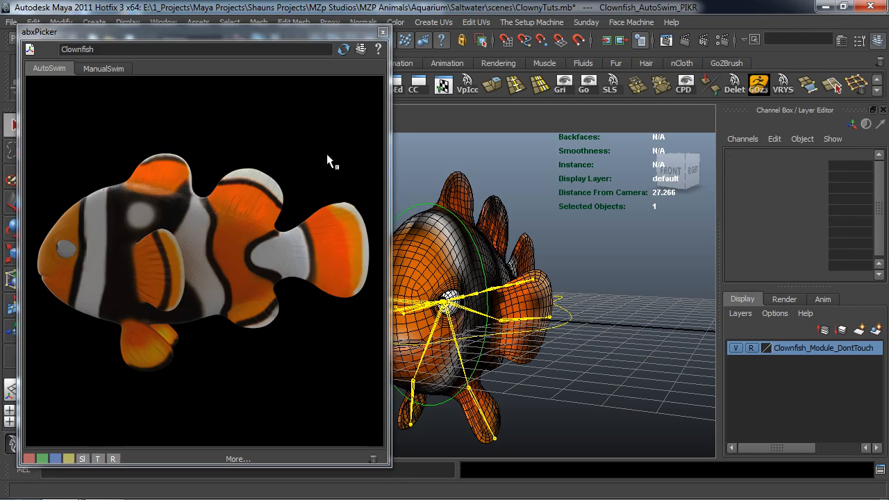
left_click(94, 68)
left_click(53, 68)
left_click(106, 68)
left_click_drag(145, 35, 358, 26)
Group the Clownfish_AutoSwim_PIKR and Clownfish_ManualSwim_PIKR nodes in the MZpStudios Outliner.
left_click(40, 84)
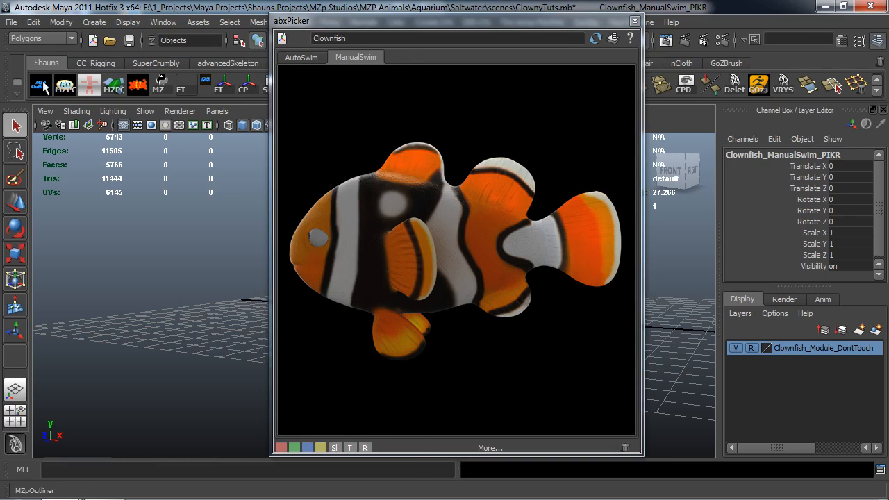
left_click_drag(282, 43, 199, 30)
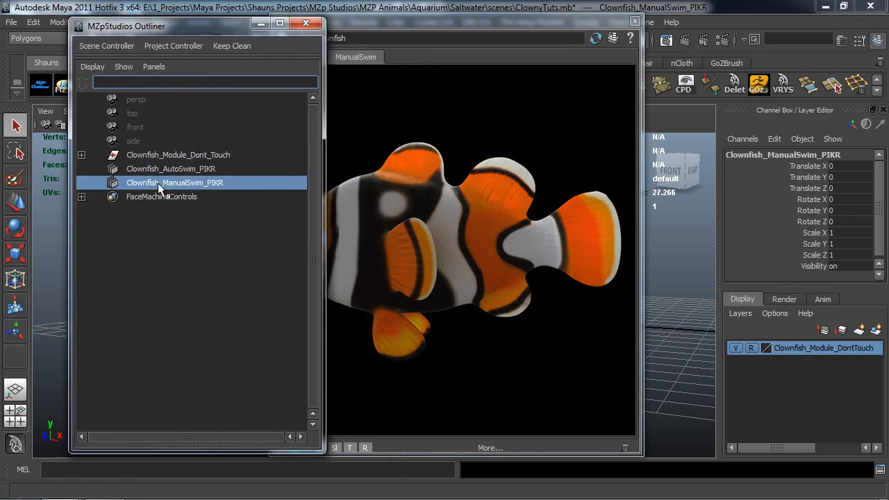
left_click(158, 170)
left_click(159, 181)
left_click(160, 172)
left_click(162, 182)
left_click(164, 173)
left_click(165, 183, "shift")
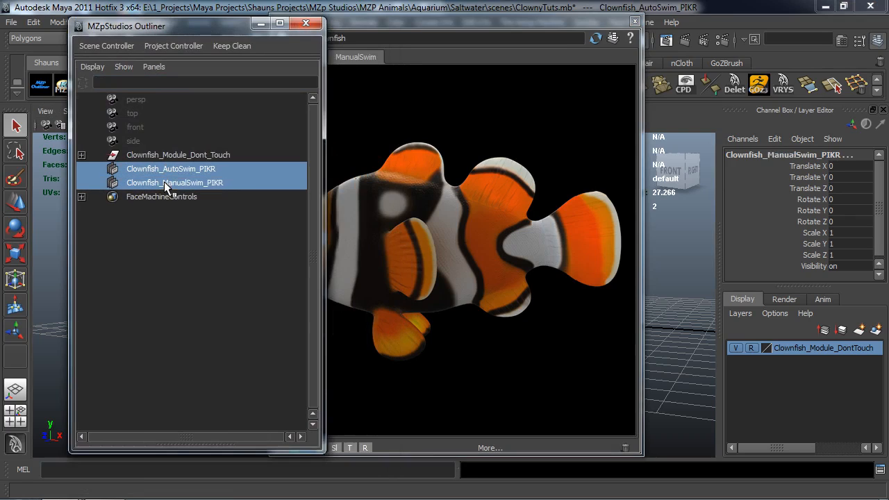
key("ctrl+g")
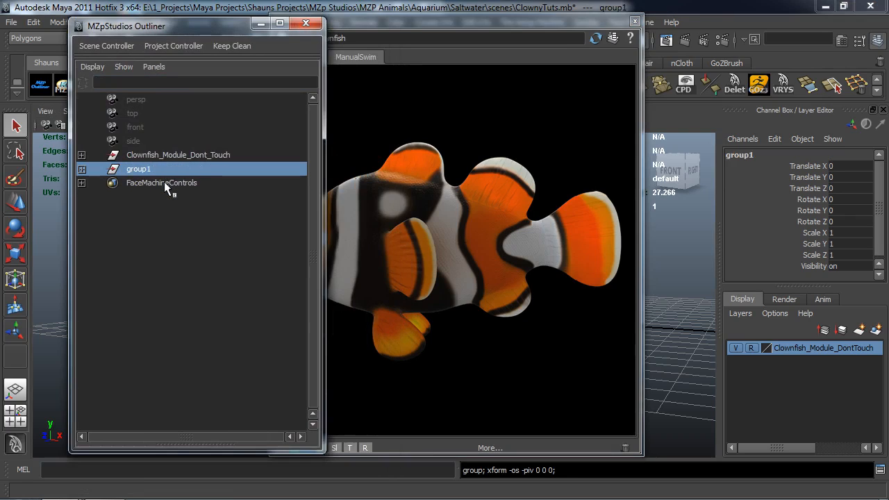
Rename the new picker group as Clownfish_GUI_Dont_Touch.
double_click(141, 170)
type("Clownfi")
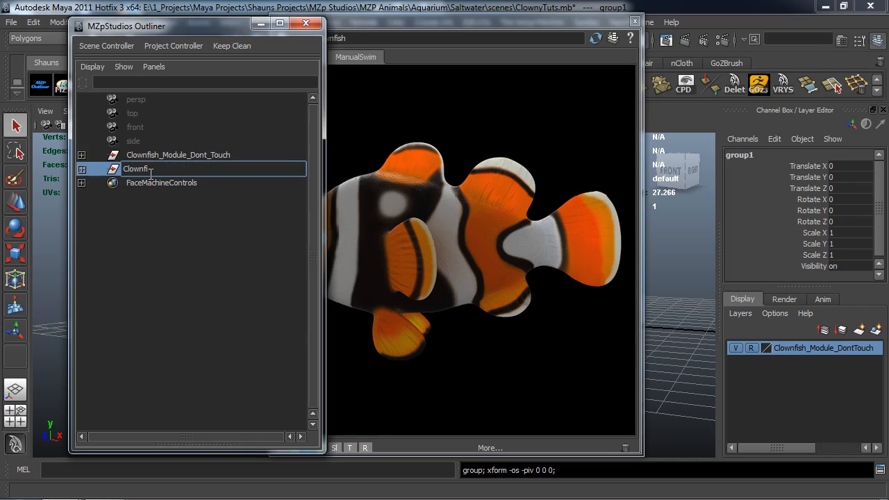
type("sh GUI Dont Touch")
key("Return")
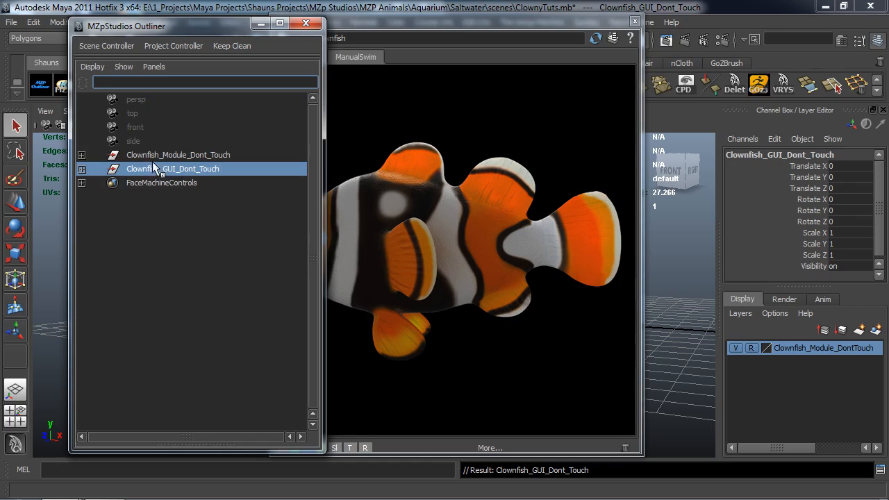
Parent Clownfish_GUI_Dont_Touch under Clownfish_Module_Dont_Touch and close the outliner.
left_click_drag(155, 170, 158, 159)
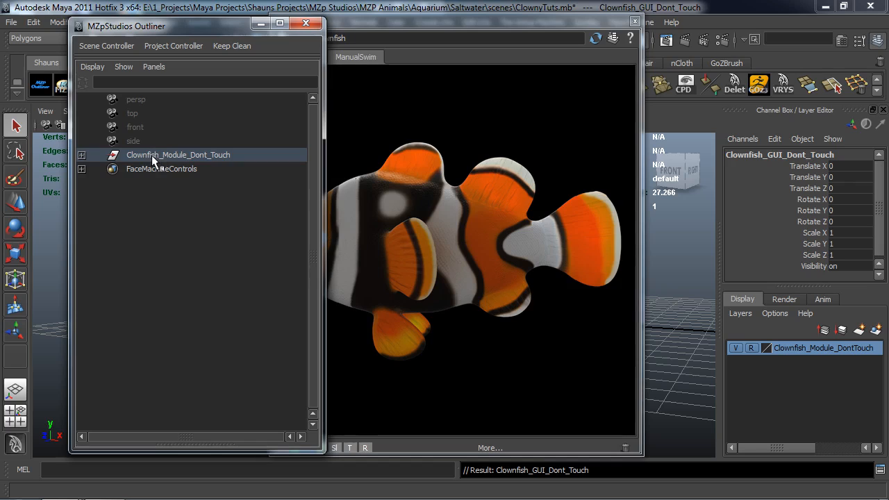
left_click(304, 26)
left_click_drag(390, 26, 165, 28)
Display the AutoSwim picker sheet beside a clear view of the clownfish rig.
left_click_drag(491, 252, 467, 295, "alt")
middle_click_drag(466, 295, 497, 289, "alt")
left_click_drag(497, 288, 538, 310, "alt")
middle_click_drag(539, 310, 559, 316, "alt")
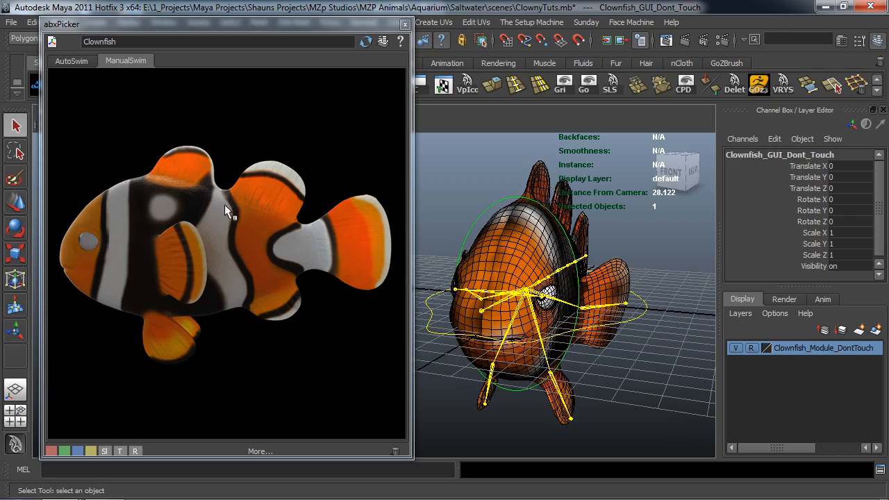
left_click(65, 61)
left_click_drag(530, 295, 536, 300, "alt")
right_click_drag(535, 300, 491, 302, "alt")
middle_click_drag(491, 301, 499, 308, "alt")
left_click(218, 18)
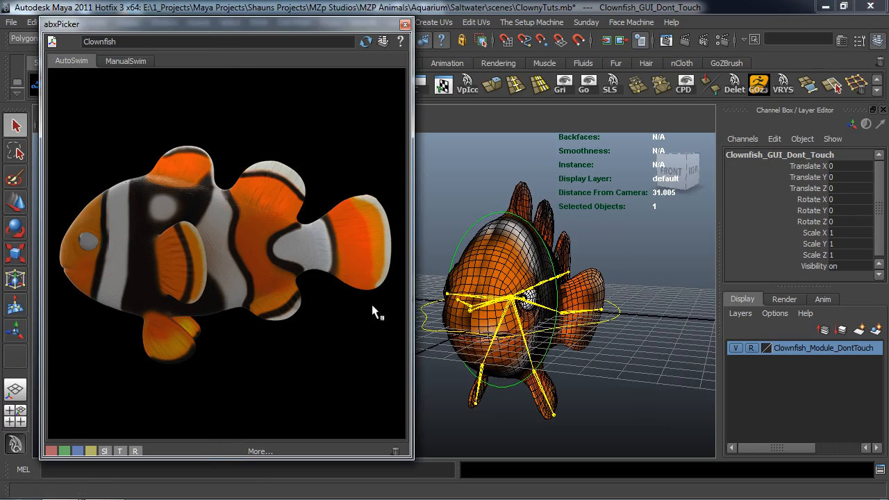
left_click_drag(278, 24, 262, 17)
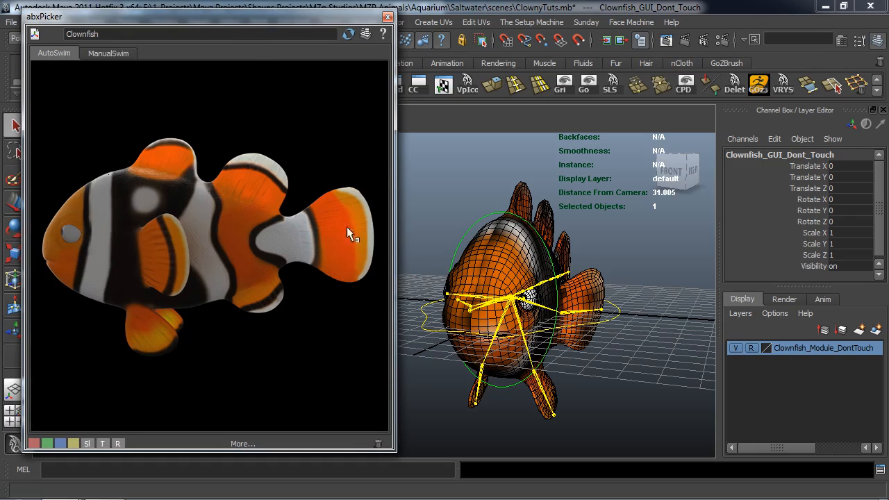
left_click_drag(527, 297, 484, 330, "alt")
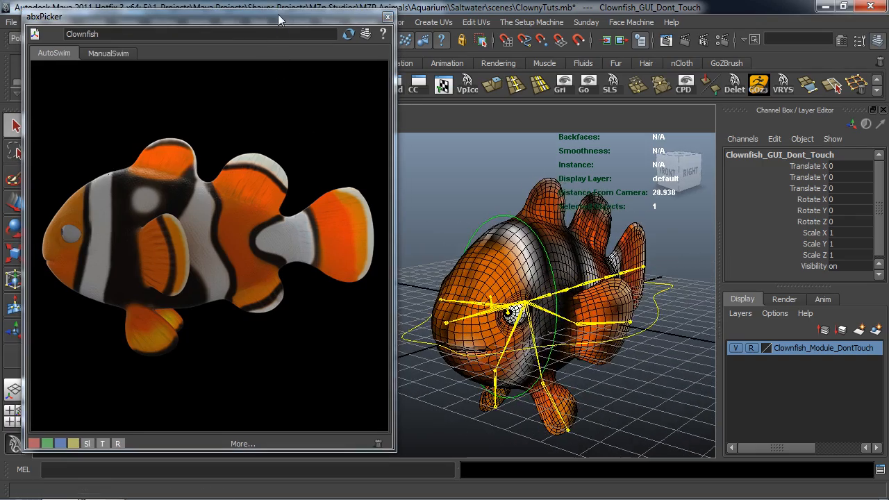
Hide the joints in the perspective viewport, keeping the picker beside the fish.
left_click_drag(278, 13, 273, 166)
left_click(145, 111)
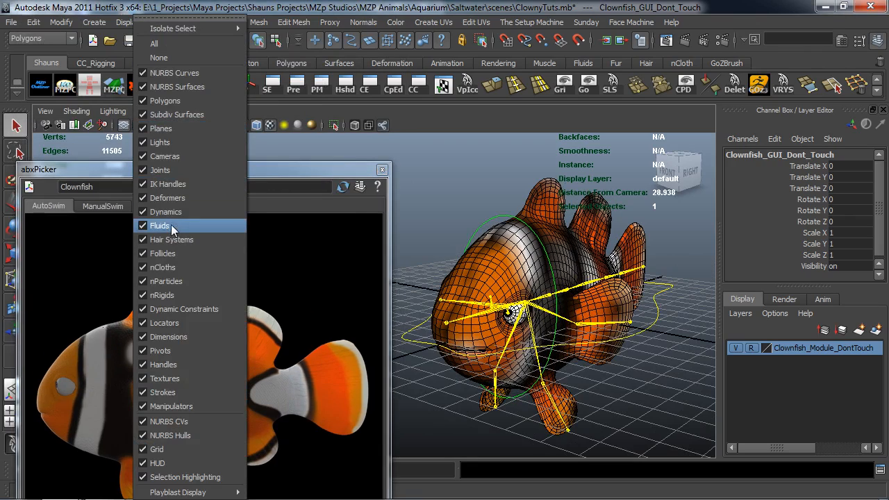
left_click(162, 170)
left_click_drag(264, 163, 279, 33)
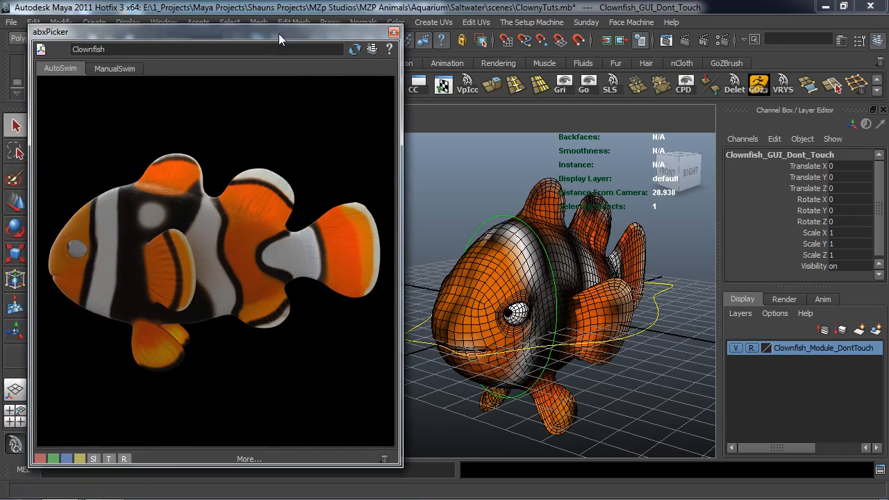
left_click_drag(475, 295, 504, 307, "alt")
Activate the Move tool, clear the selection, and select the CC_Clownfish_Main_Master control curve around the fish.
key("w")
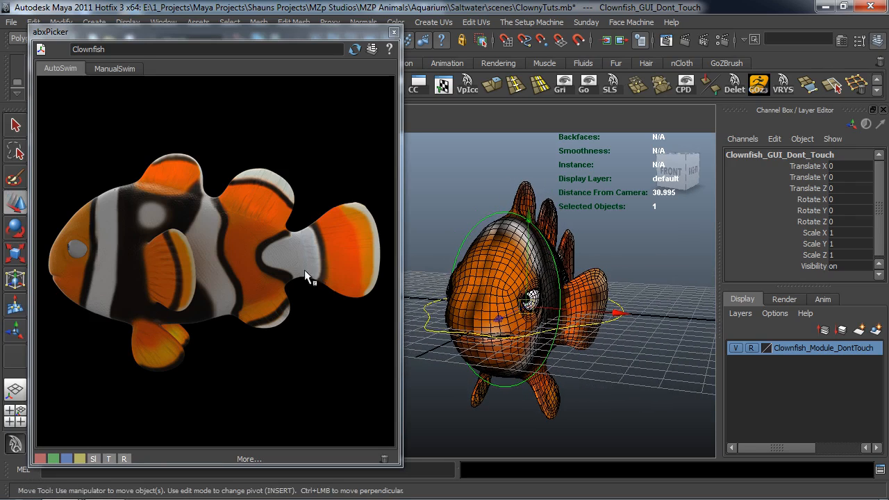
left_click(420, 197)
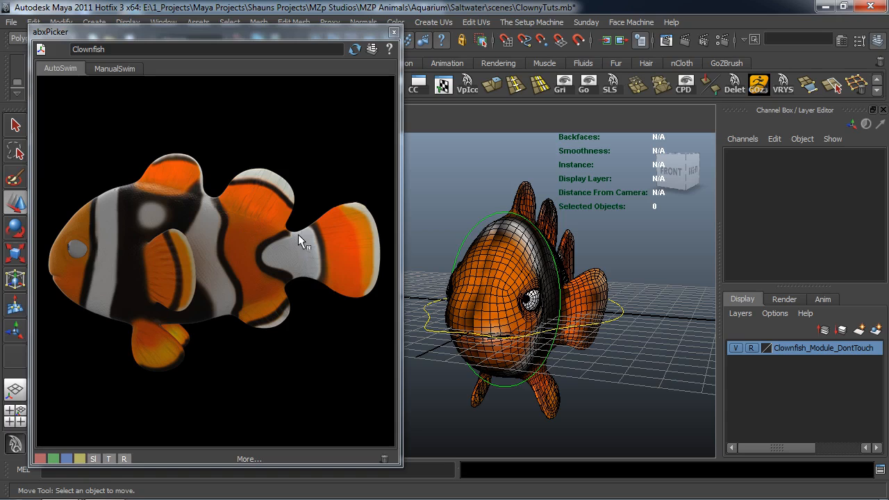
mouse_move(635, 331)
left_mouse_down("alt")
mouse_move(634, 351)
mouse_move(622, 326)
left_mouse_up("alt")
left_click(616, 314)
left_click_drag(633, 357, 627, 357, "alt")
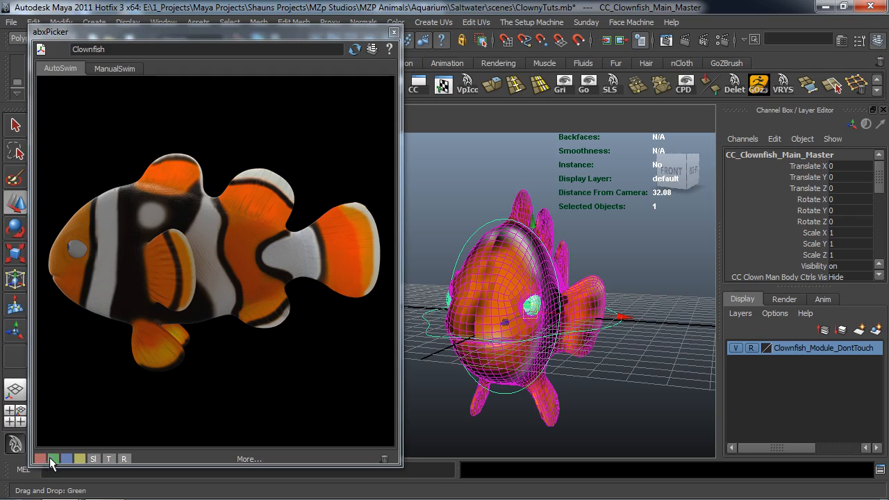
Add a bright yellow picker button for the selected main master control beside the fish's lower fin on the AutoSwim sheet.
middle_click_drag(82, 458, 96, 429)
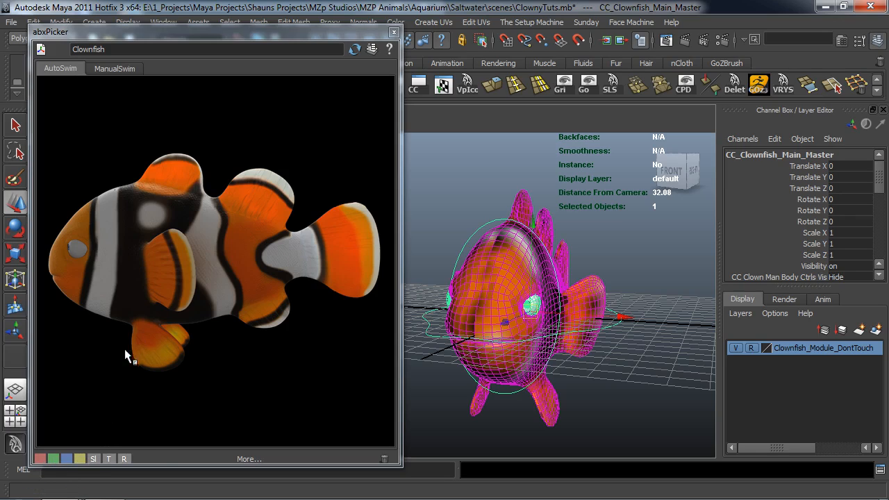
left_click(247, 459)
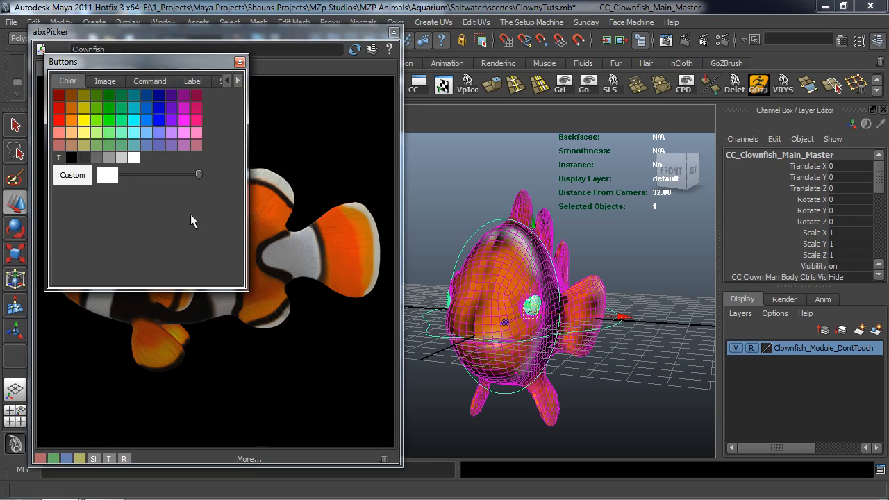
left_click_drag(159, 61, 660, 13)
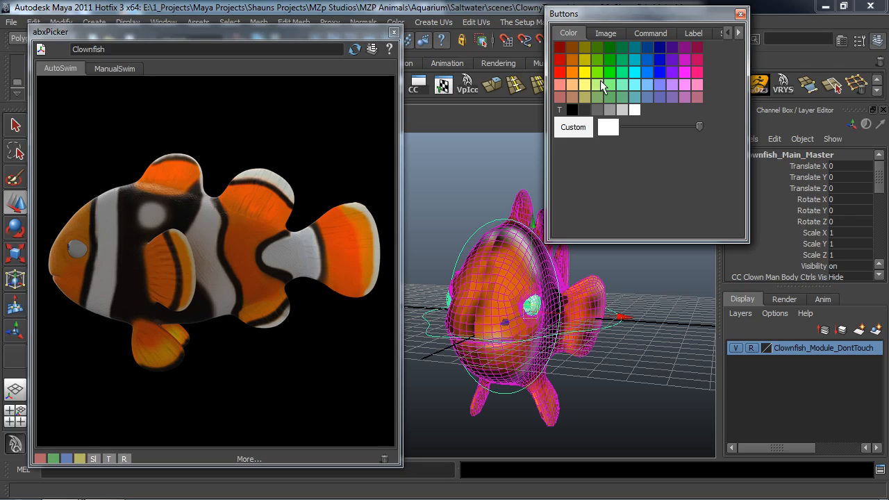
left_click(616, 343)
left_click_drag(620, 345, 609, 328, "alt")
left_click(627, 334)
left_click_drag(587, 72, 133, 349)
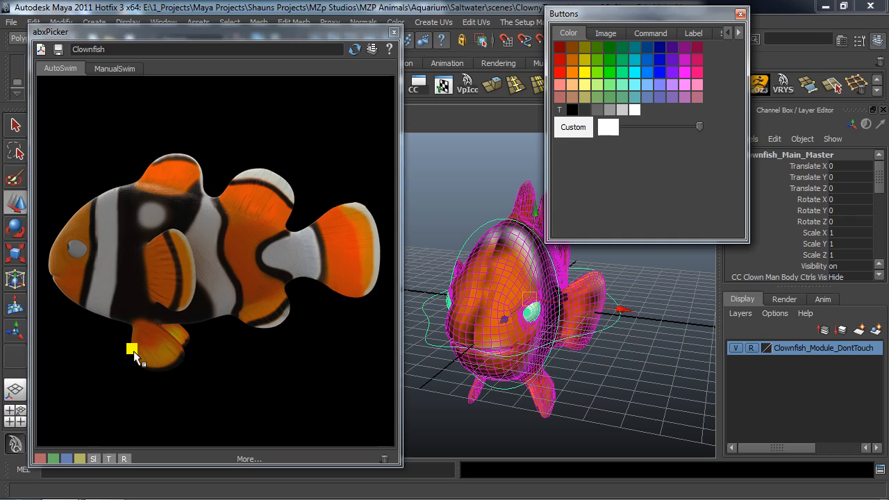
Widen the yellow picker button, place it below the fish's lower fin, and label it "Clownfish Global Master".
left_click_drag(134, 351, 219, 380)
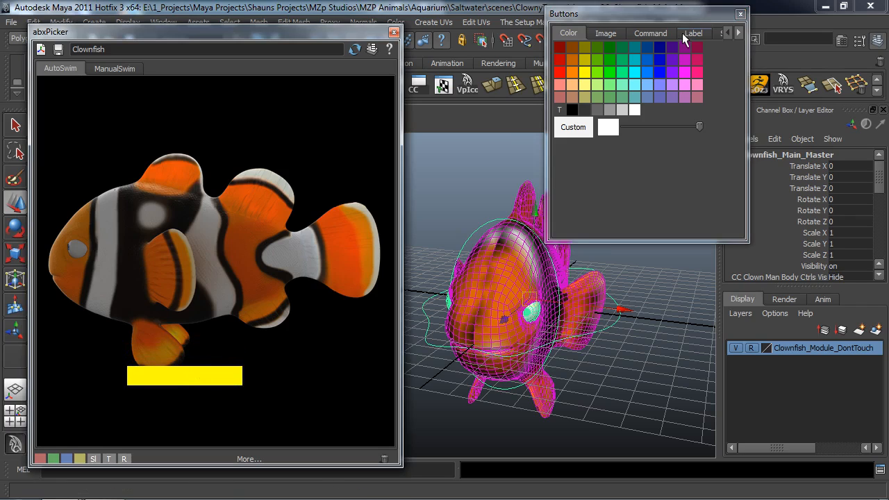
left_click_drag(619, 26, 613, 33)
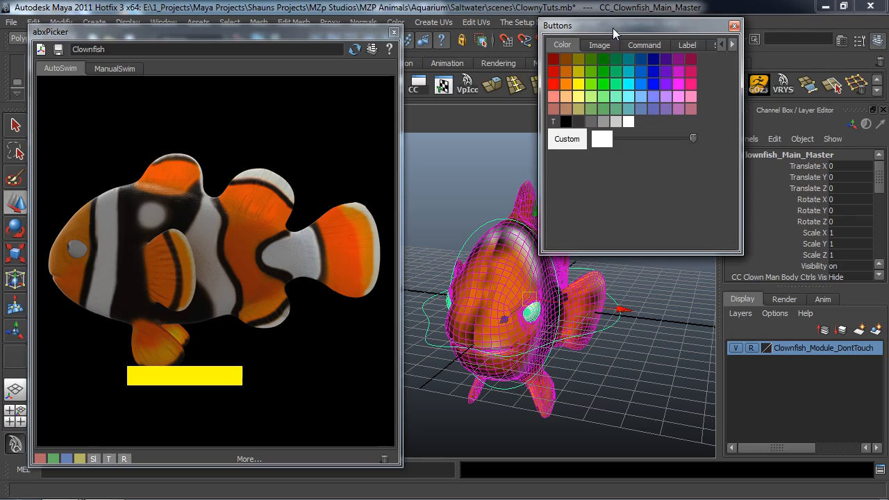
left_click(687, 45)
double_click(633, 125)
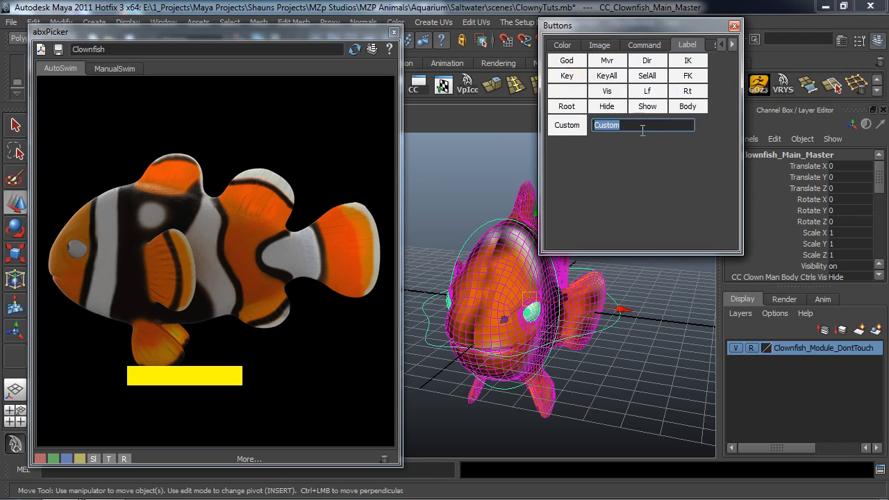
type("Global")
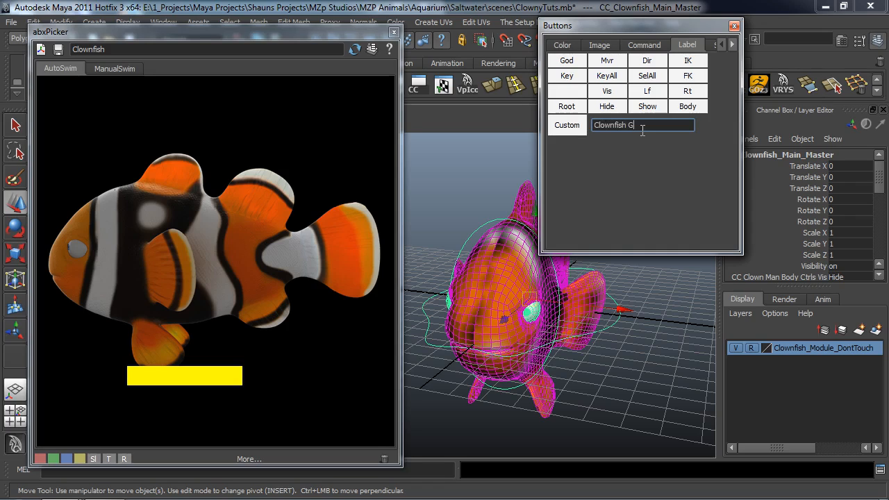
type("Master")
key("Return")
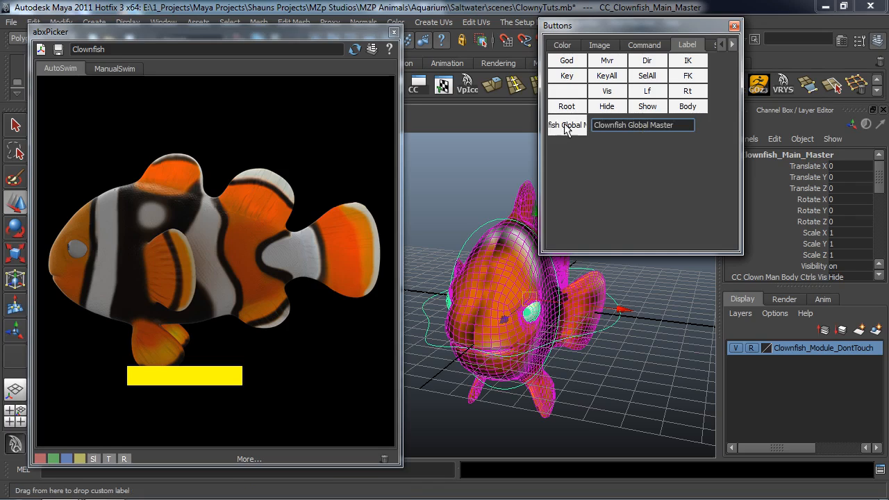
middle_click_drag(564, 130, 196, 392)
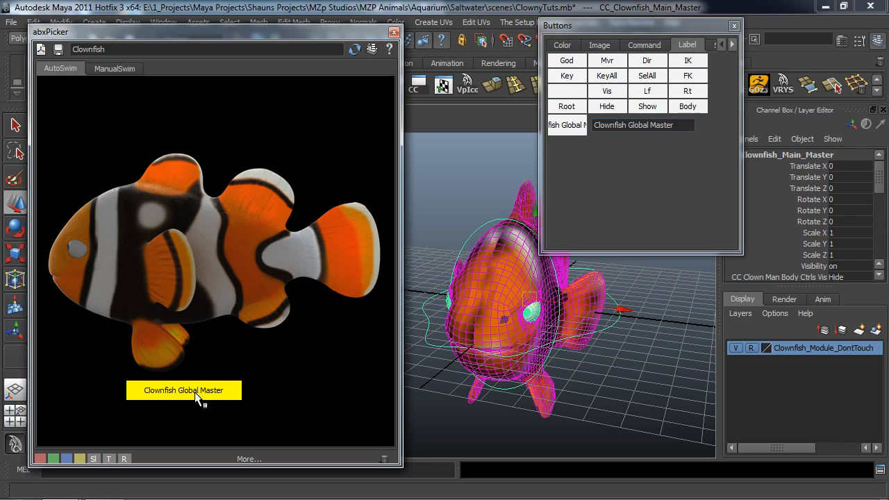
Select the Clowny_CC_Head_Rotate control and add a tall, narrow green picker button for it just behind the fish's eye.
left_click(615, 401)
left_click_drag(617, 378, 463, 207, "alt")
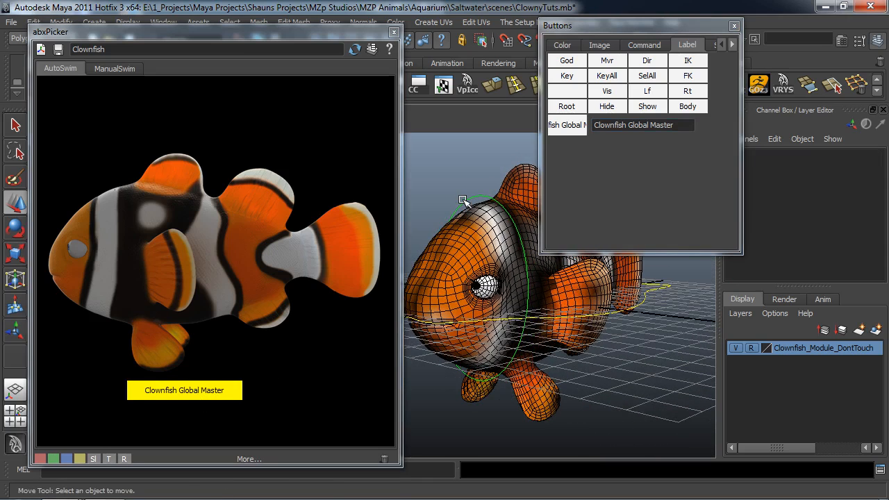
left_click(464, 201)
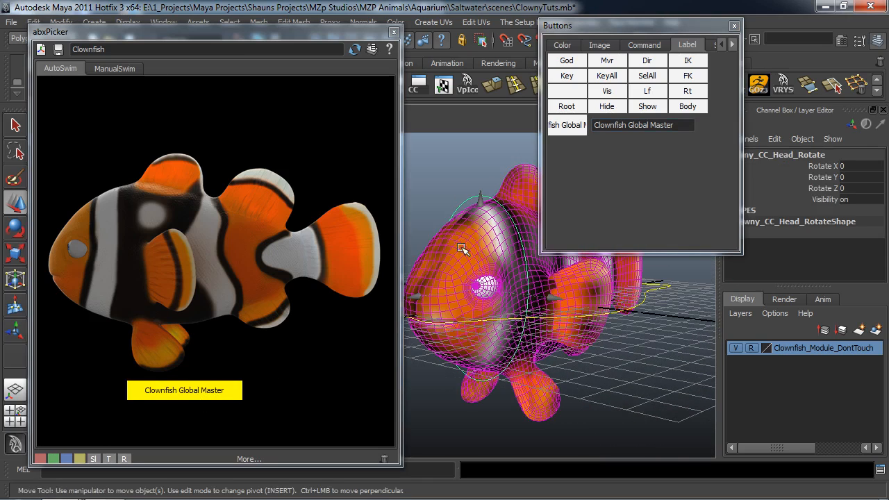
left_click(562, 44)
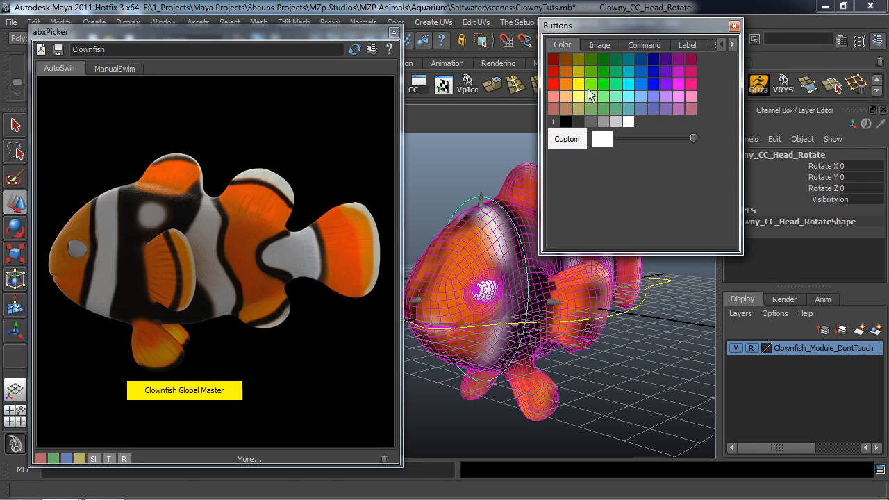
left_click(471, 195)
left_click(470, 197)
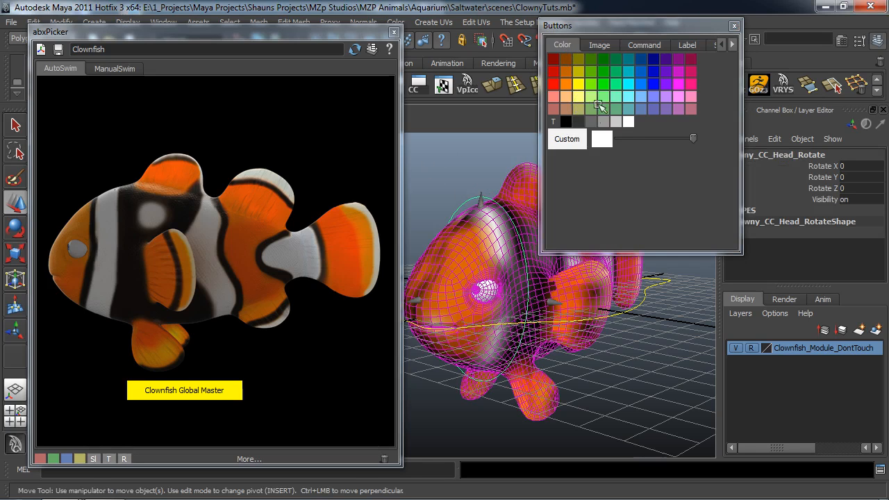
middle_click_drag(94, 246, 93, 245)
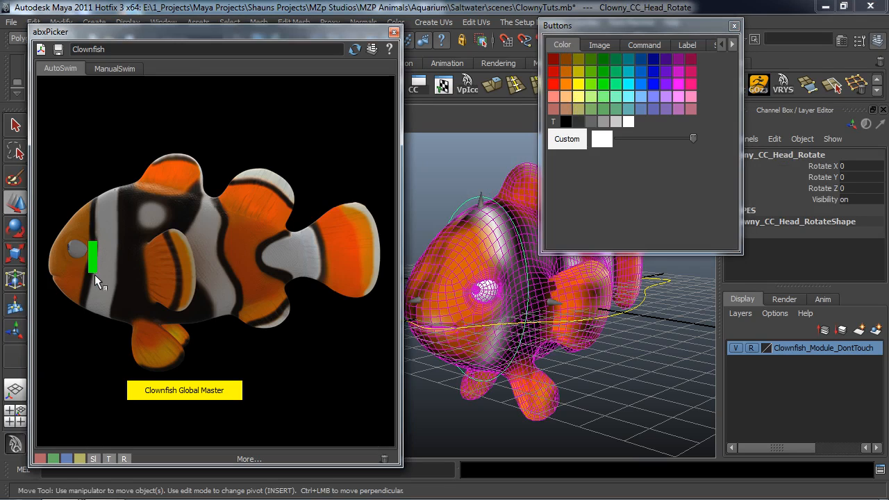
mouse_move(95, 274)
left_mouse_down()
mouse_move(102, 279)
mouse_move(93, 257)
left_mouse_up()
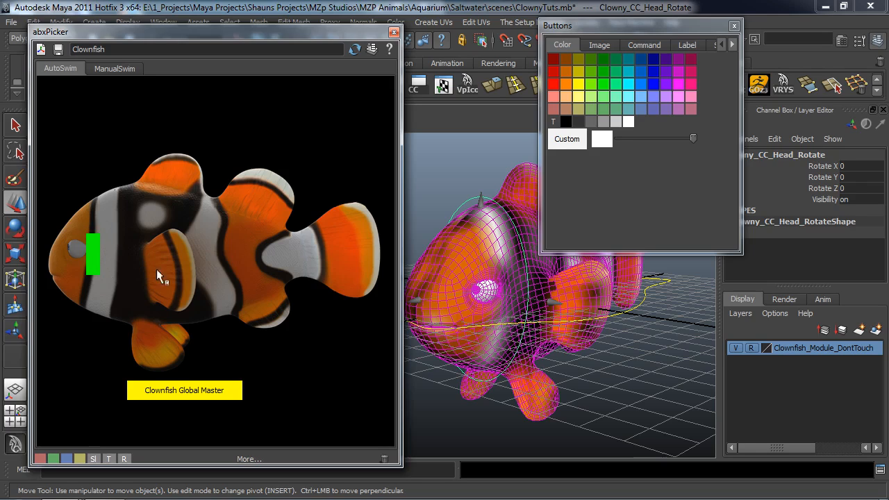
Clear the selection and examine the front of the clownfish rig for its eye controls.
left_click(557, 411)
left_click_drag(563, 353, 477, 357, "alt")
left_click(419, 328)
left_click_drag(426, 375, 441, 357, "alt")
middle_click_drag(447, 348, 451, 351, "alt")
left_click_drag(452, 351, 398, 349, "alt")
left_click_drag(295, 34, 179, 38)
left_click(353, 254)
left_click_drag(423, 285, 387, 277, "alt")
middle_click_drag(387, 277, 372, 251, "alt")
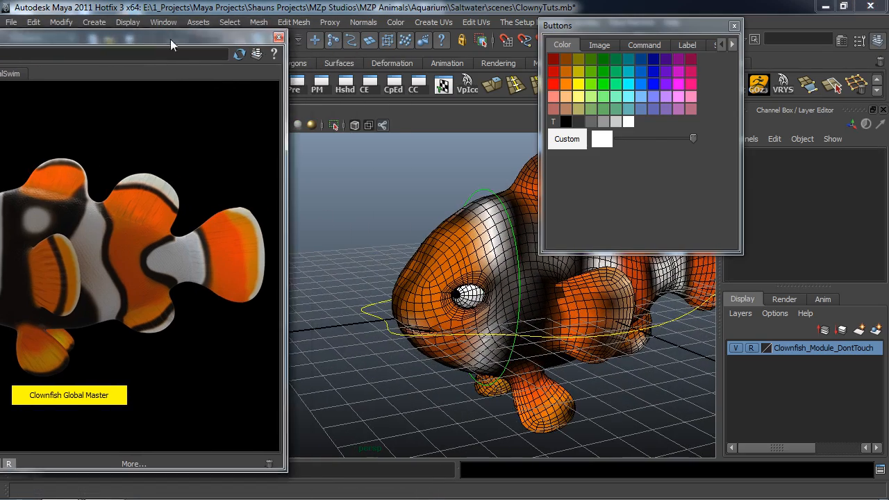
Open the MZpStudios Outliner and select CC_Eye_Main inside CC_Eye_Main_GRP under CC_Clownfish_Main_Master.
left_click_drag(170, 39, 303, 88)
left_click_drag(39, 84, 43, 84)
left_click(42, 84)
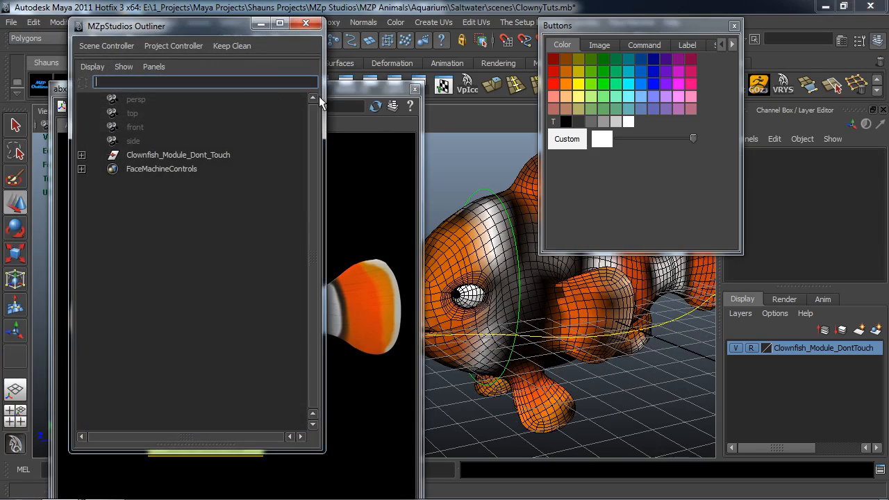
left_click(82, 155)
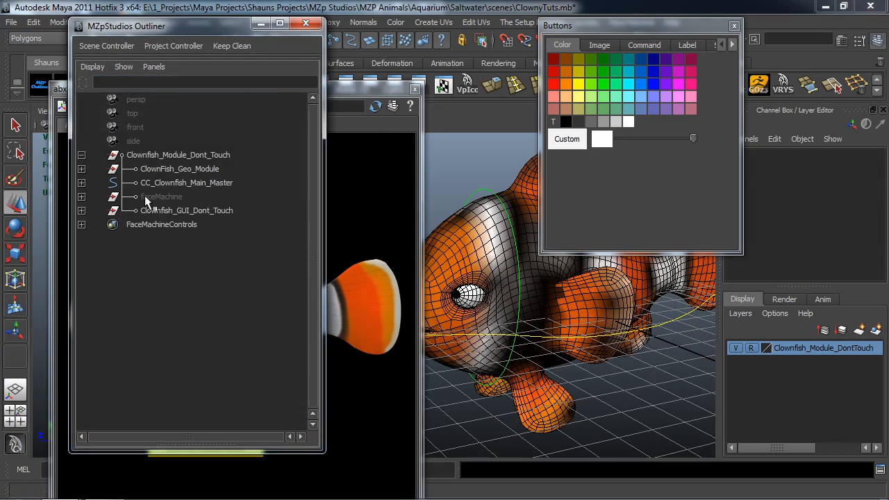
left_click(82, 183)
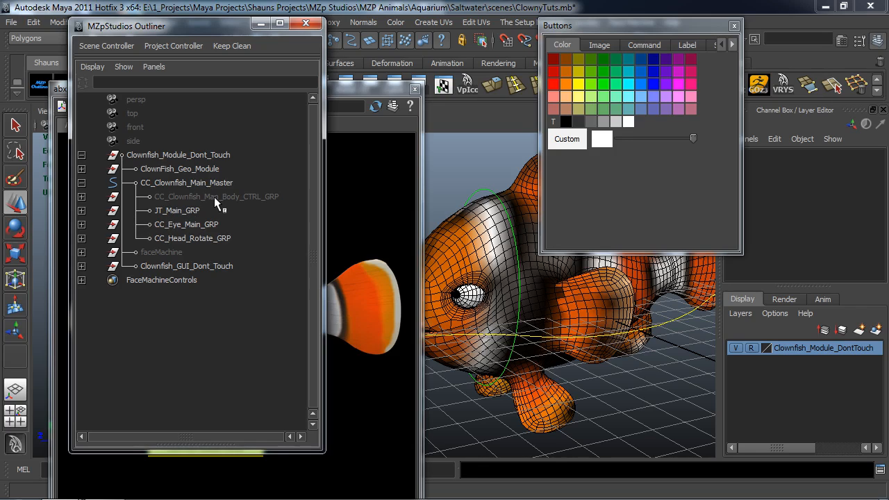
left_click(194, 224)
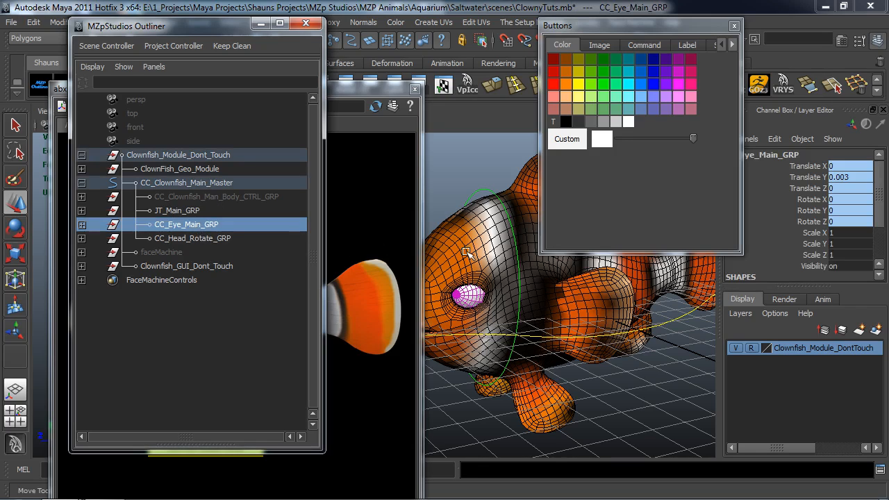
left_click(82, 224)
left_click(191, 238)
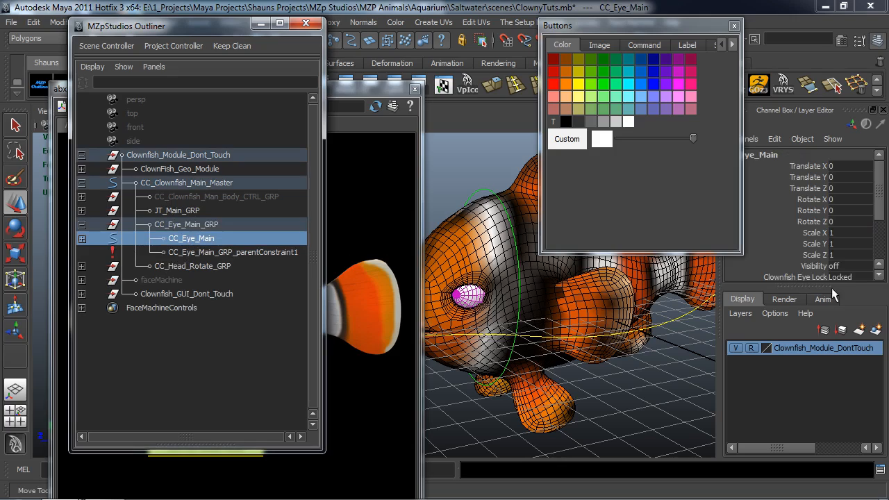
Turn on CC_Eye_Main's visibility, collapse the Clownfish_Module_Dont_Touch hierarchy, and clear the Outliner out of the way.
scroll(847, 246, "down", 1)
double_click(844, 235)
type("1")
key("Return")
left_click(82, 182)
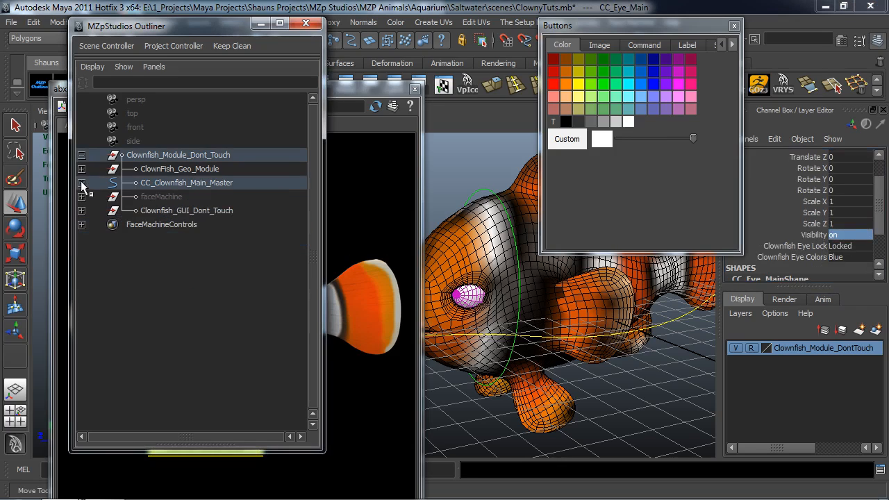
left_click(81, 154)
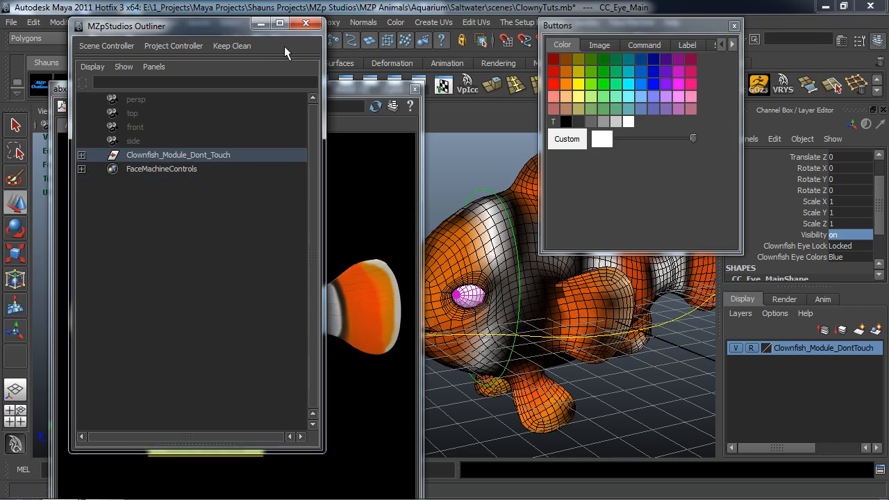
left_click_drag(230, 27, 888, 236)
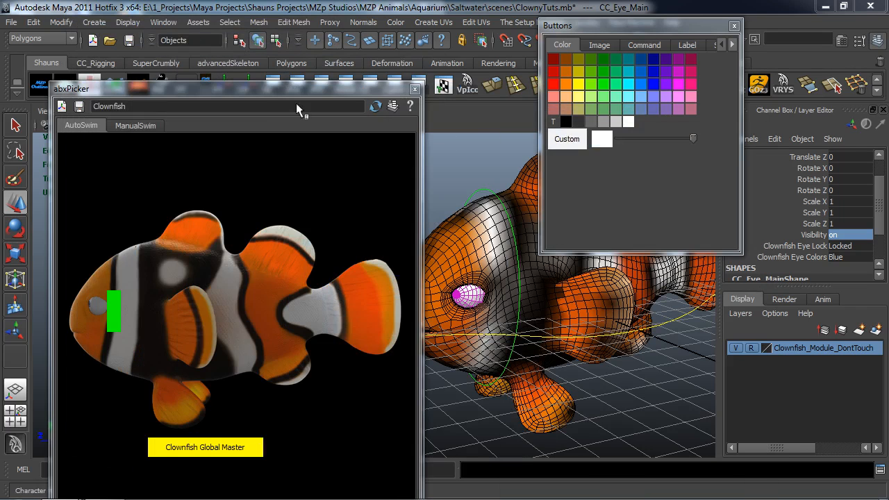
Reselect the CC_Eye_Main control curve in front of the fish and arrange the picker and Buttons windows side by side.
left_click_drag(275, 90, 650, 86)
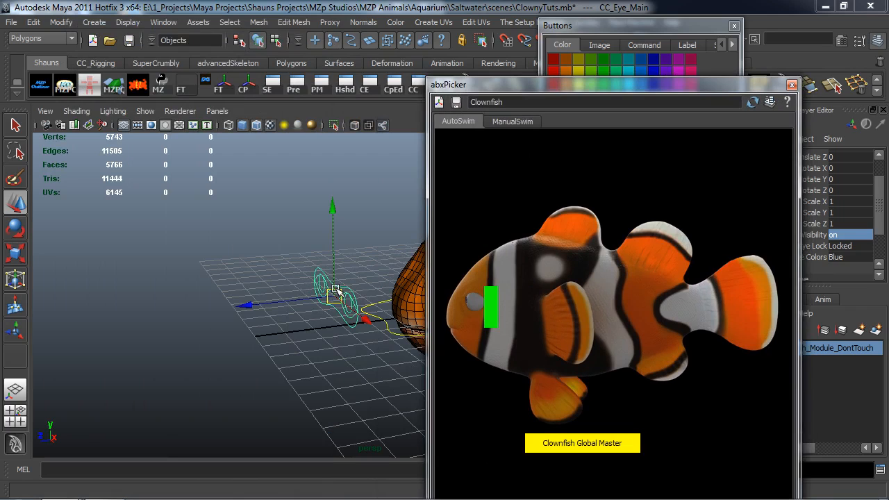
left_click(278, 269)
left_click(335, 285)
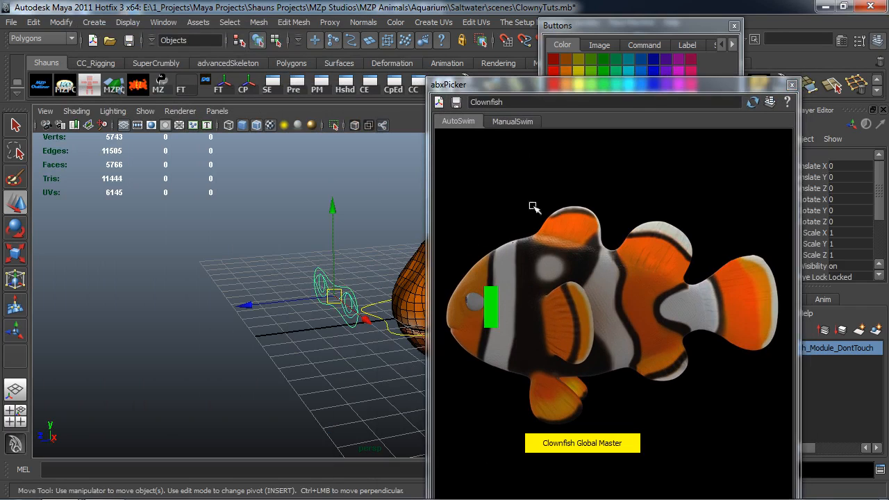
key("f")
left_click_drag(621, 84, 228, 25)
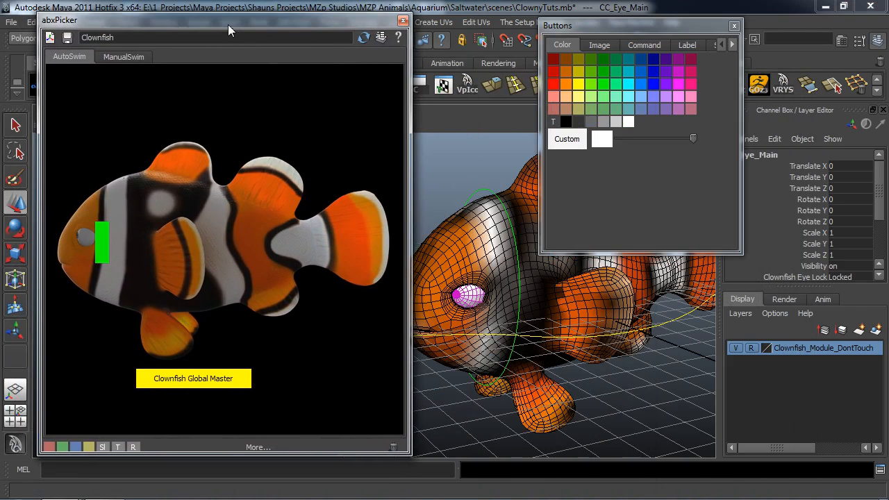
left_click_drag(616, 28, 593, 68)
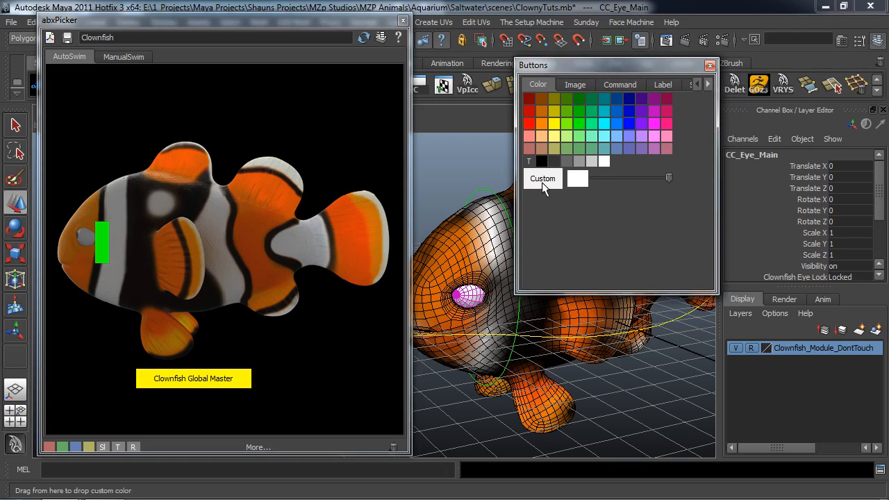
Add a wide green picker button for the selected eye control above the fish's snout and label it "Eyes".
left_click_drag(577, 124, 250, 193)
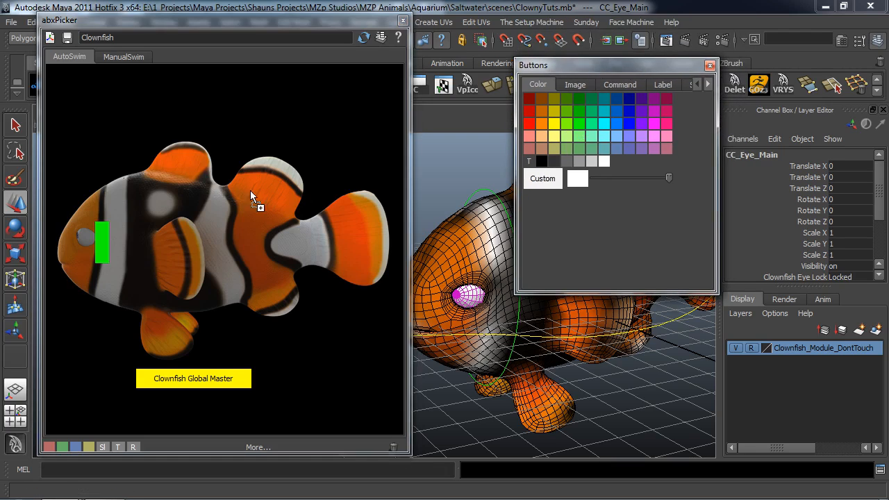
middle_click_drag(58, 187, 83, 186)
left_click(663, 84)
left_click_drag(649, 164, 552, 165)
type("Eyes")
key("Return")
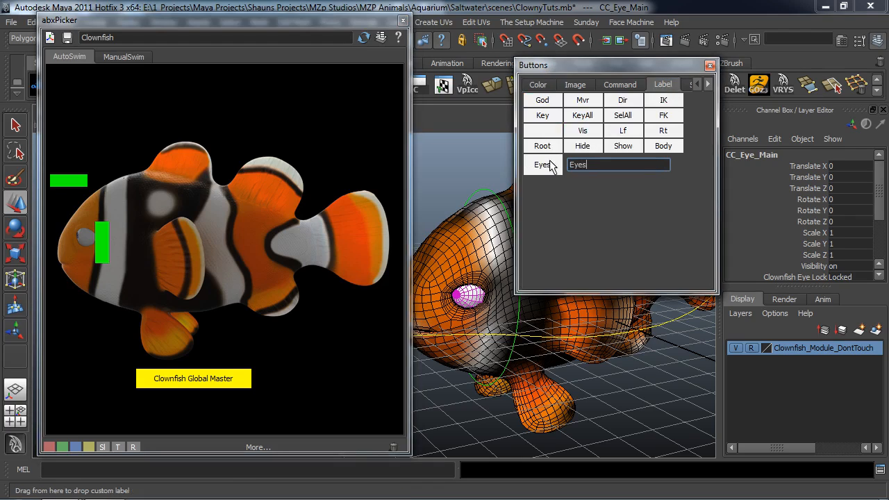
middle_click_drag(541, 170, 66, 184)
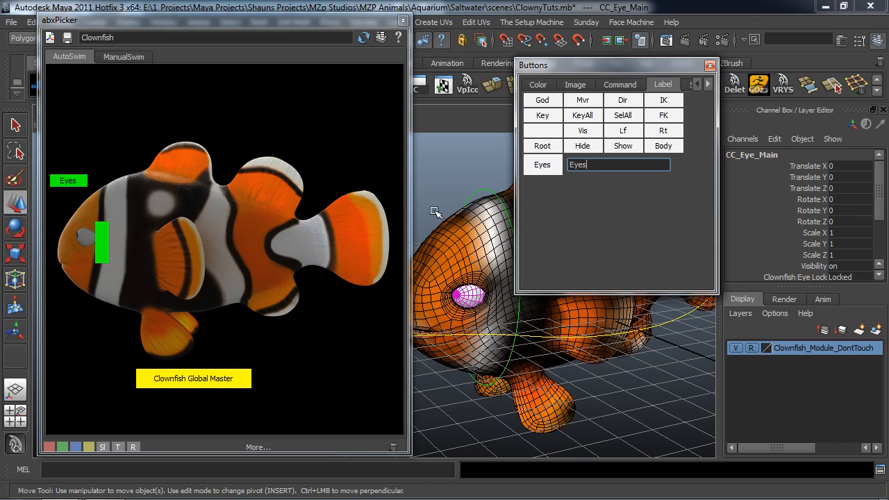
Review the eye control's Clownfish Eye Lock options, keep Locked, and clear the selection.
left_click_drag(434, 210, 422, 203, "alt")
middle_click_drag(422, 203, 464, 235, "alt")
scroll(827, 222, "down", 3)
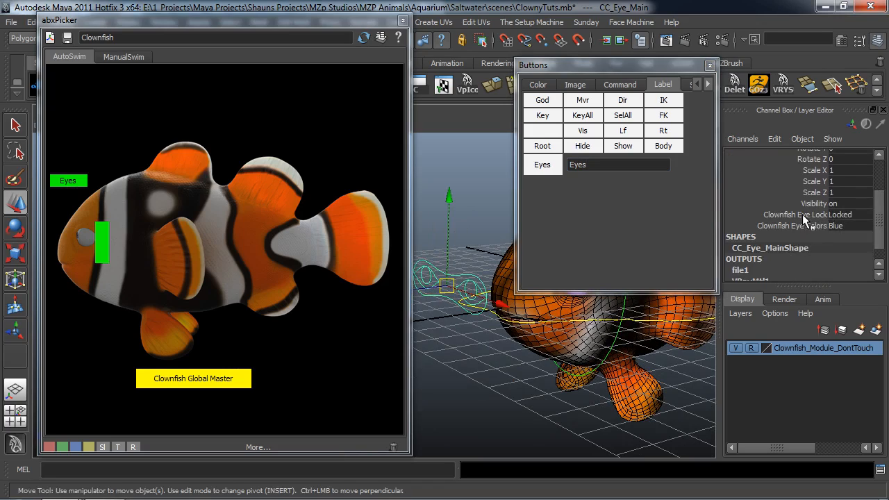
left_click(841, 216)
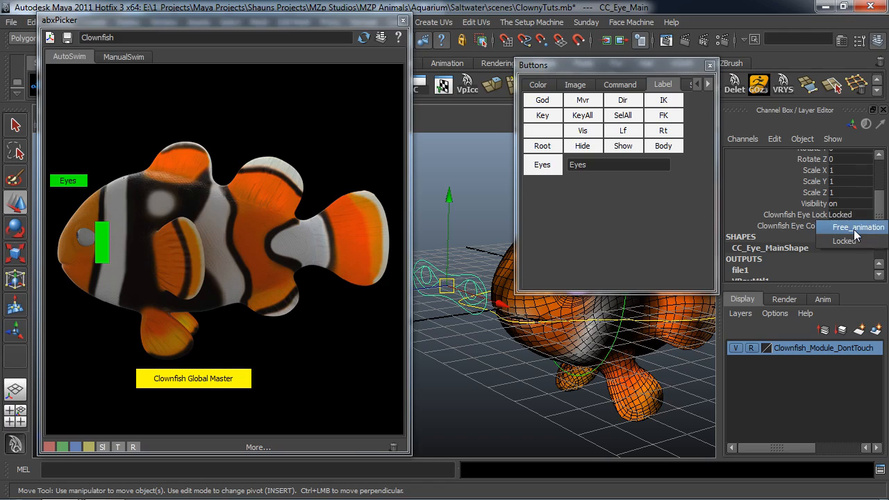
left_click(853, 239)
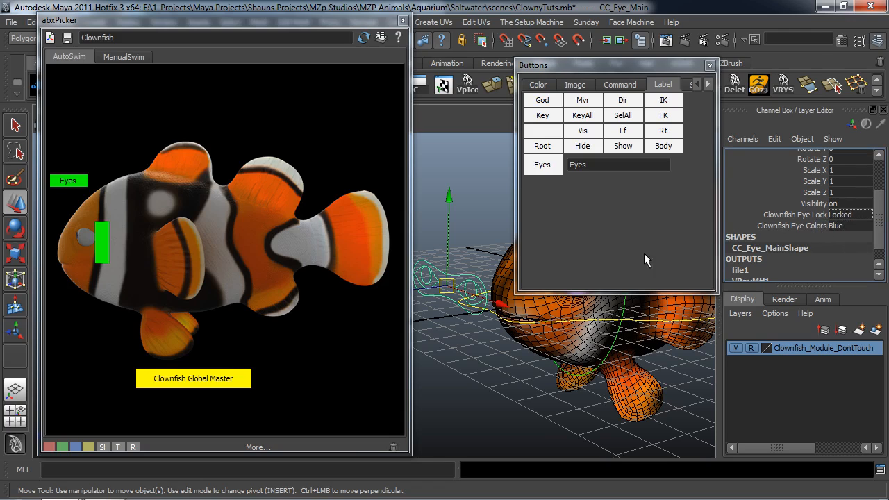
middle_click_drag(475, 223, 478, 225, "alt")
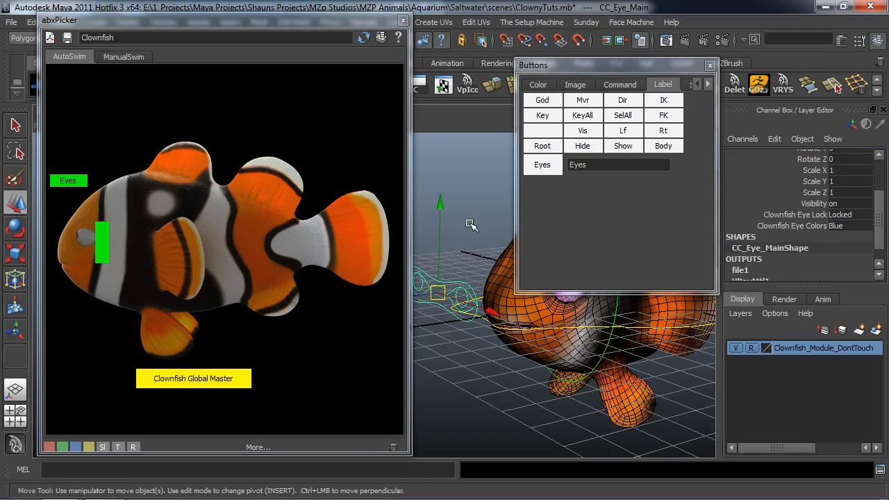
left_click(461, 248)
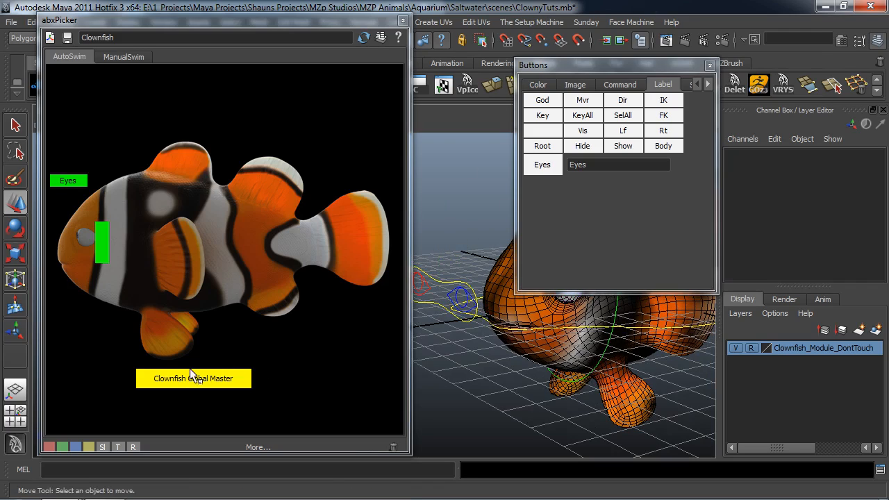
Add a light green and a yellow picker button, stacked directly below the "Eyes" button.
left_click(538, 86)
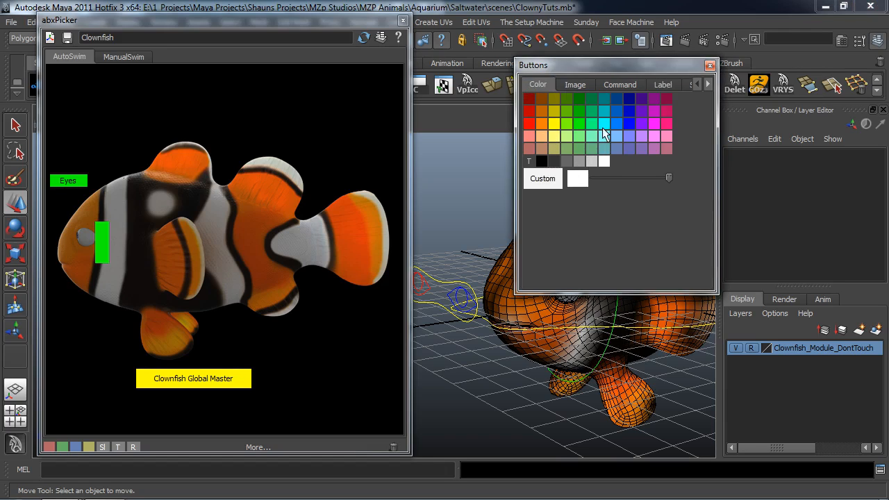
left_click_drag(568, 121, 176, 243)
left_click_drag(71, 326, 71, 327)
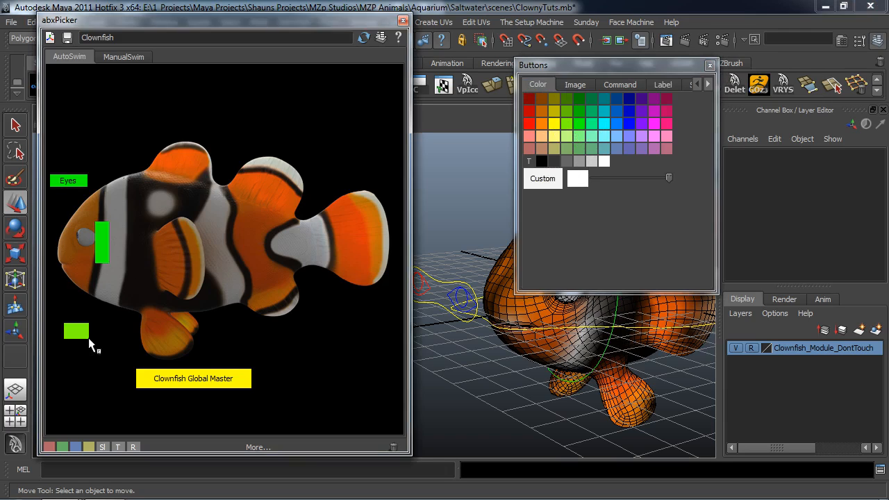
middle_click_drag(97, 332, 74, 201)
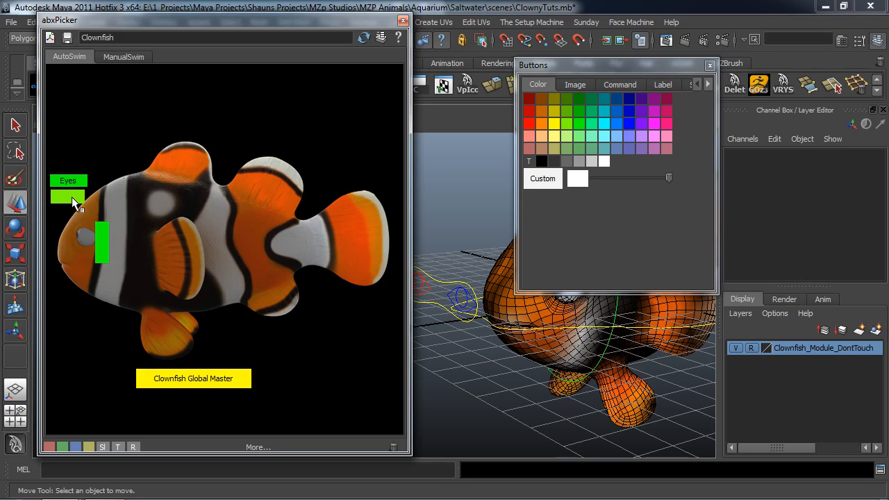
middle_click_drag(552, 123, 192, 257)
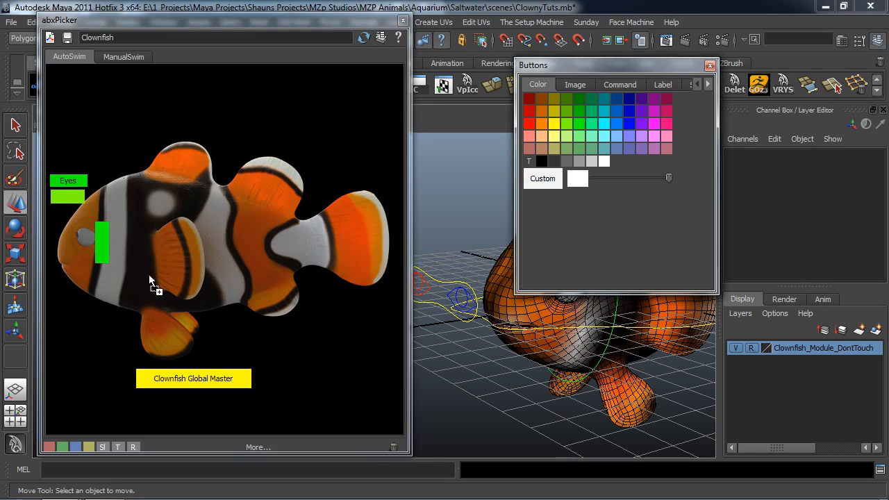
middle_click_drag(79, 303, 75, 221)
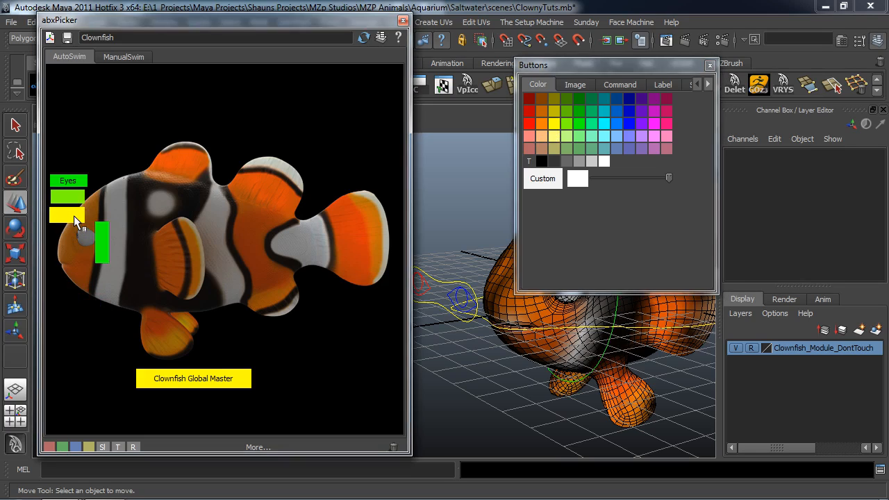
Label the light green button "Lock" and the yellow button below it "FREE".
left_click(660, 85)
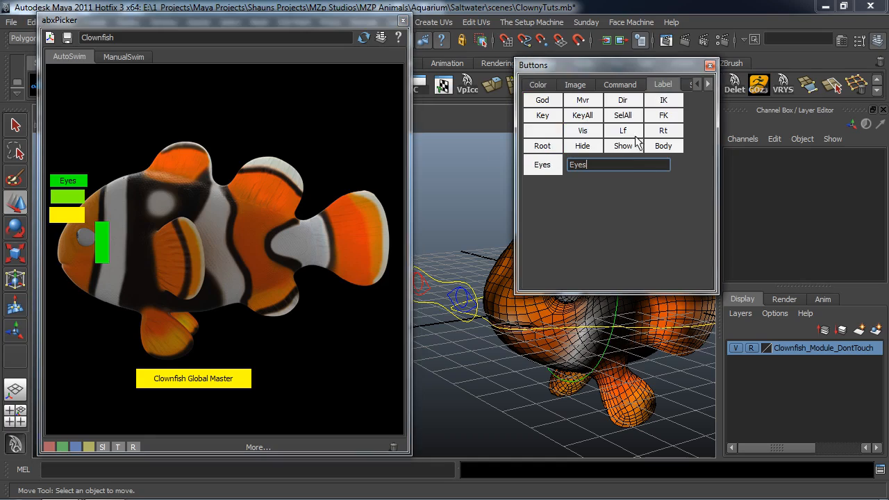
left_click_drag(600, 161, 523, 166)
type("Lock")
key("Return")
middle_click_drag(541, 166, 68, 197)
left_click_drag(614, 165, 557, 167)
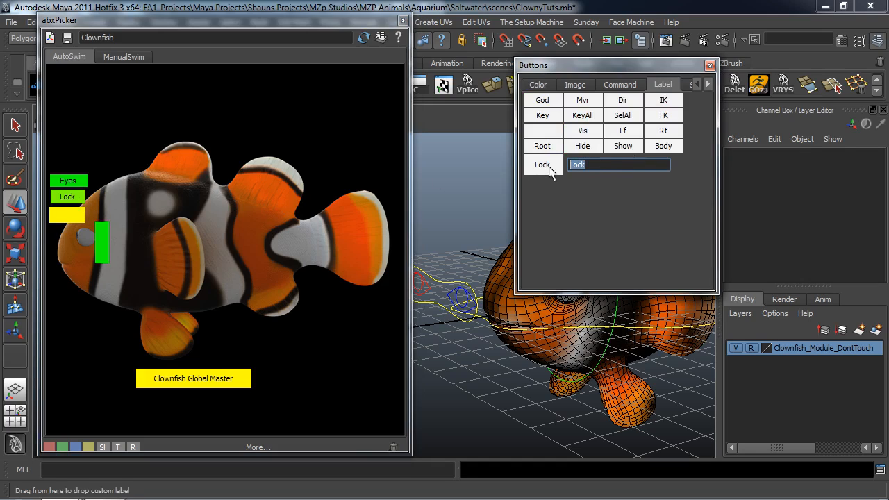
type("FREE")
middle_click_drag(549, 172, 78, 219)
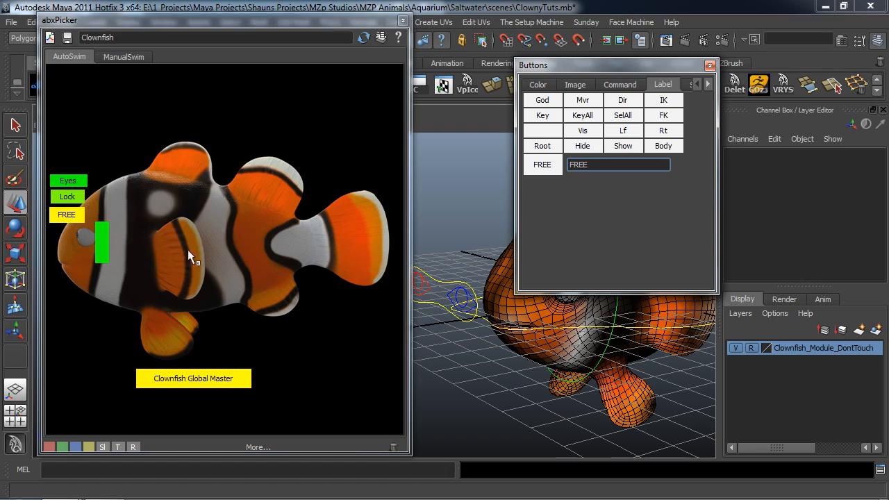
Open the Script Editor, select the CC_Eye_Main control in front of the fish, and move the editor clear of the channel attributes.
left_click_drag(483, 325, 472, 320, "alt")
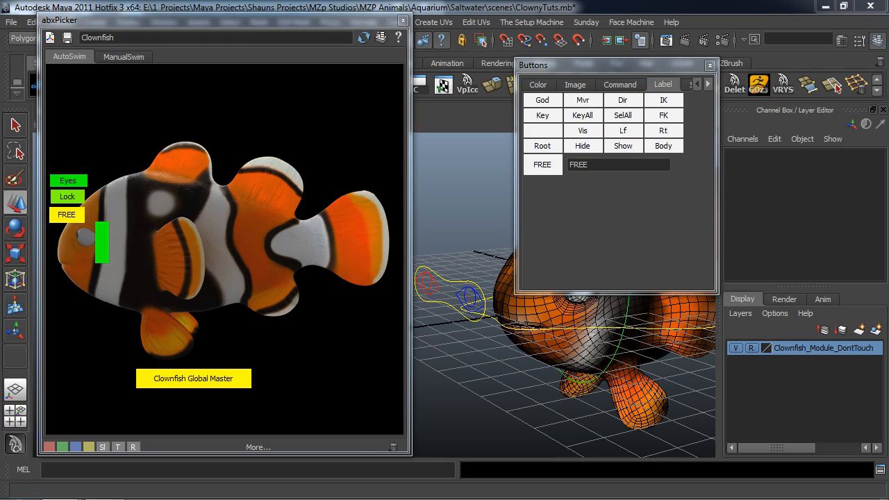
left_click(880, 470)
left_click_drag(472, 62, 226, 1)
left_click_drag(679, 7, 629, 40)
left_click_drag(819, 94, 356, 79)
left_click_drag(196, 36, 700, 39)
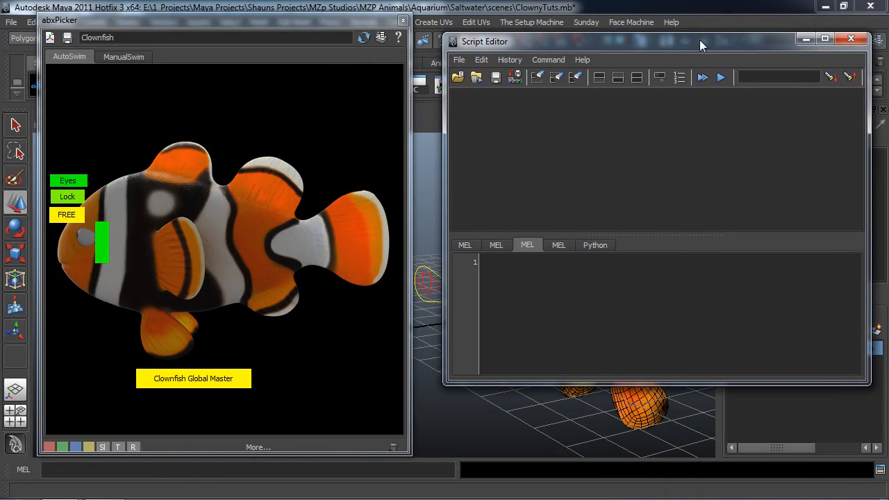
left_click(424, 266)
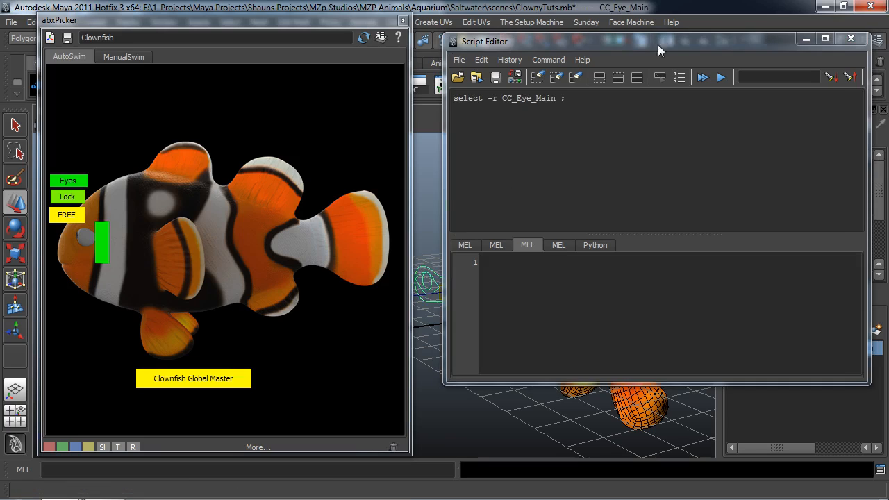
left_click_drag(674, 43, 236, 54)
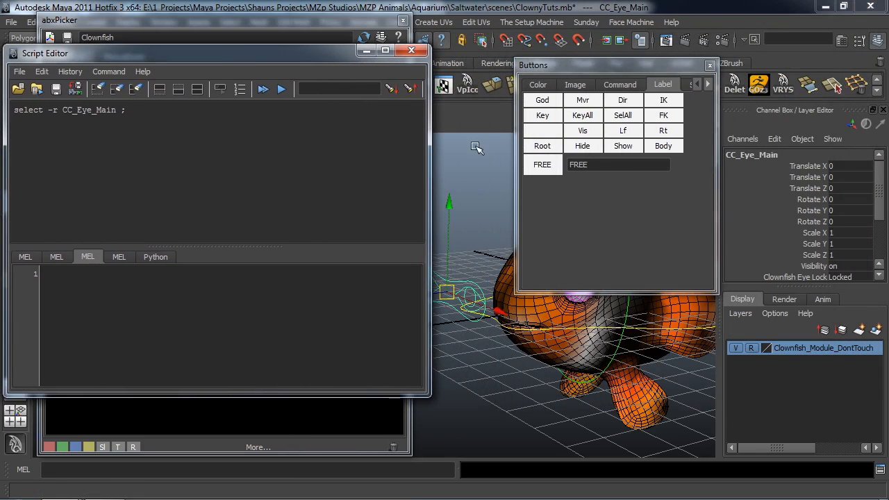
Set Clownfish Eye Lock to Locked, copy the logged setAttr line, and move the Script Editor out of the way.
scroll(842, 246, "down", 2)
left_click(843, 247)
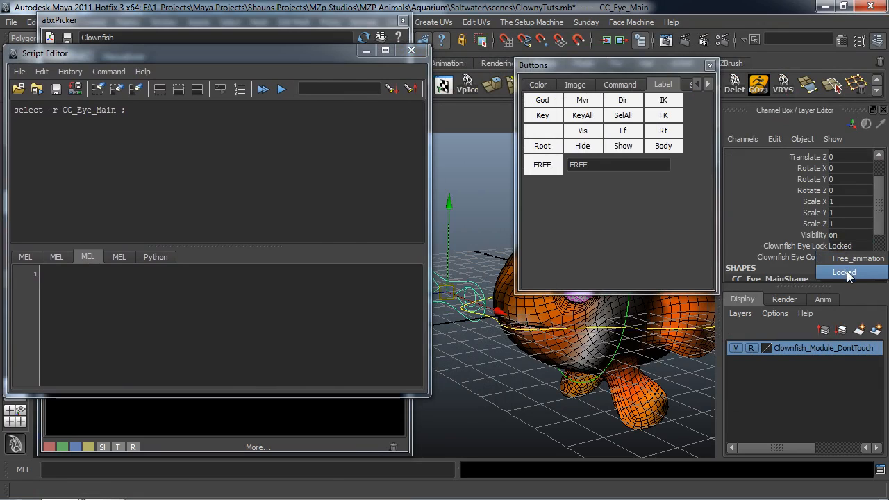
left_click(845, 273)
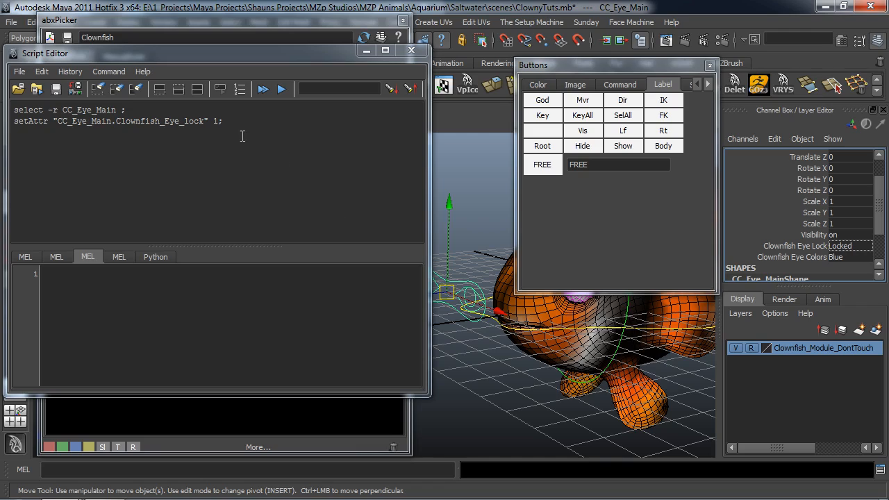
left_click_drag(224, 121, 15, 121)
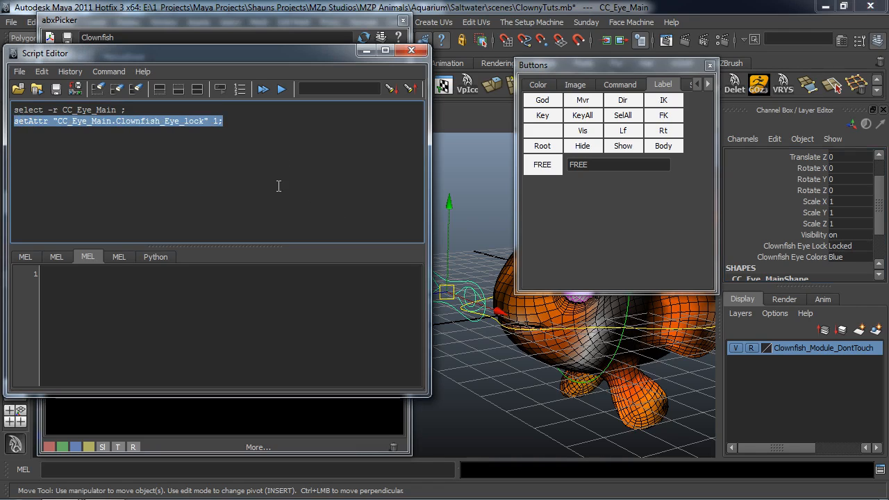
left_click_drag(300, 54, 888, 170)
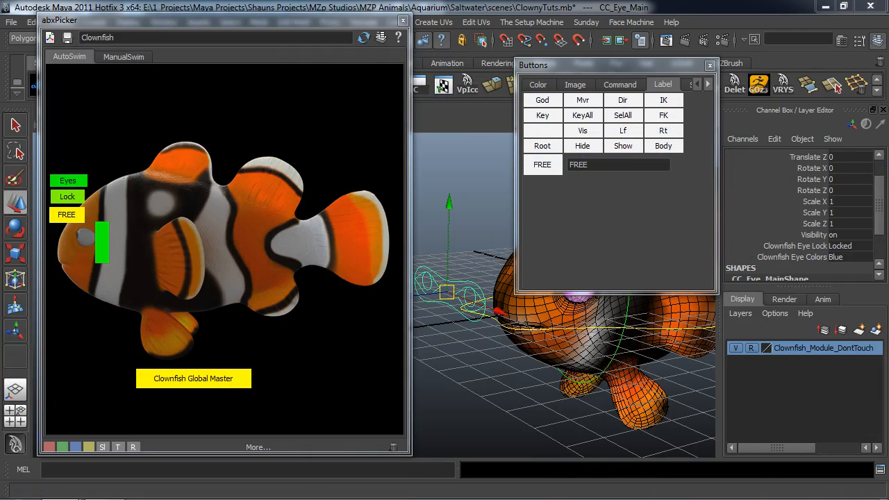
Paste setAttr "CC_Eye_Main.Clownfish_Eye_lock" 1; as the custom command and assign it to the "Lock" button.
left_click(619, 84)
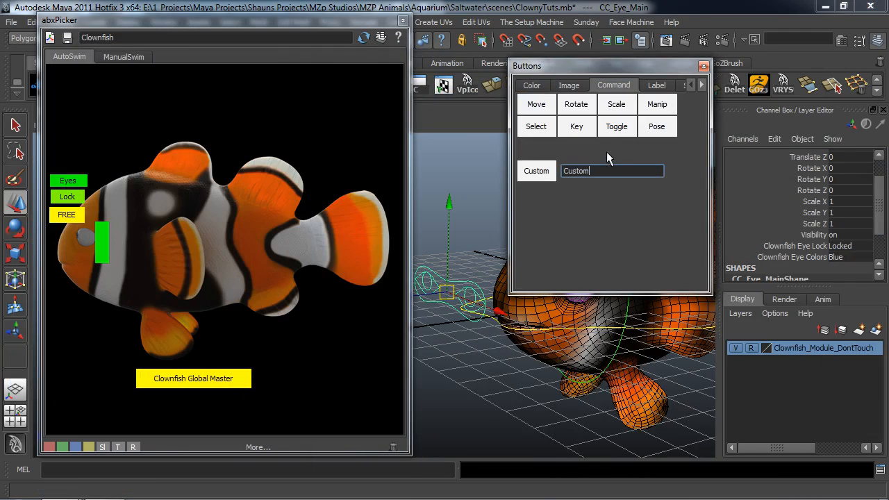
double_click(608, 170)
key("ctrl+v")
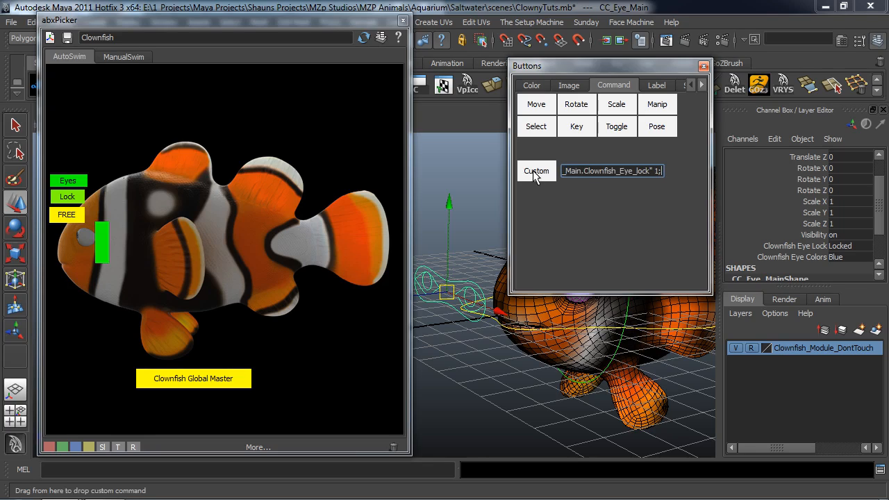
left_click_drag(533, 170, 339, 219)
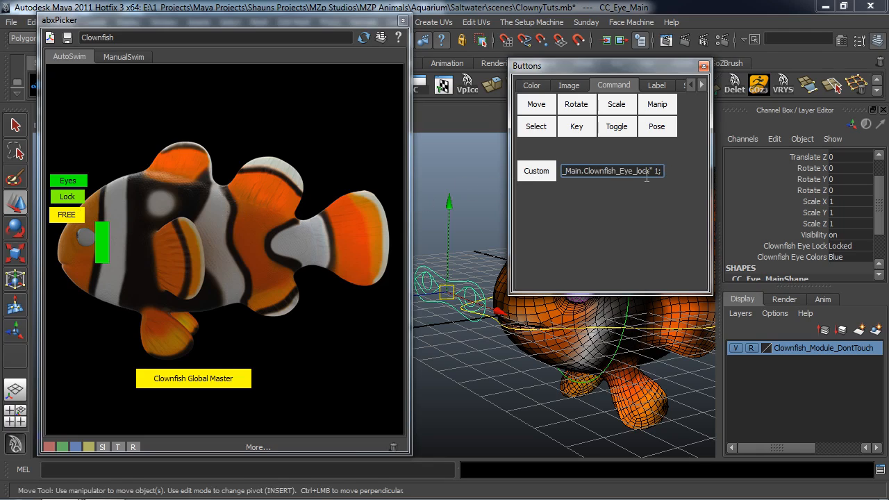
Change the custom command's Clownfish_Eye_lock value to 0 and assign it to the "FREE" button.
key("BackSpace")
type("0")
left_click(537, 171)
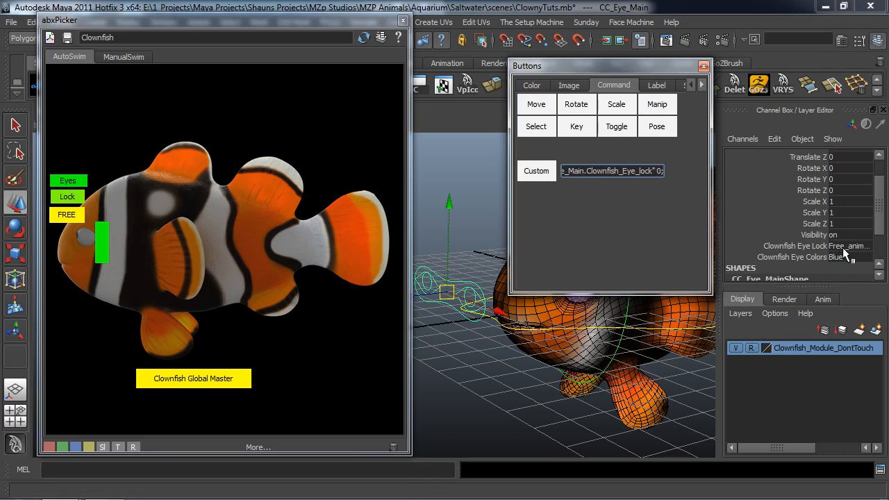
left_click_drag(535, 172, 67, 222)
Test the "Lock" and "FREE" picker buttons on the eye control, and clear the selection.
left_click(70, 197)
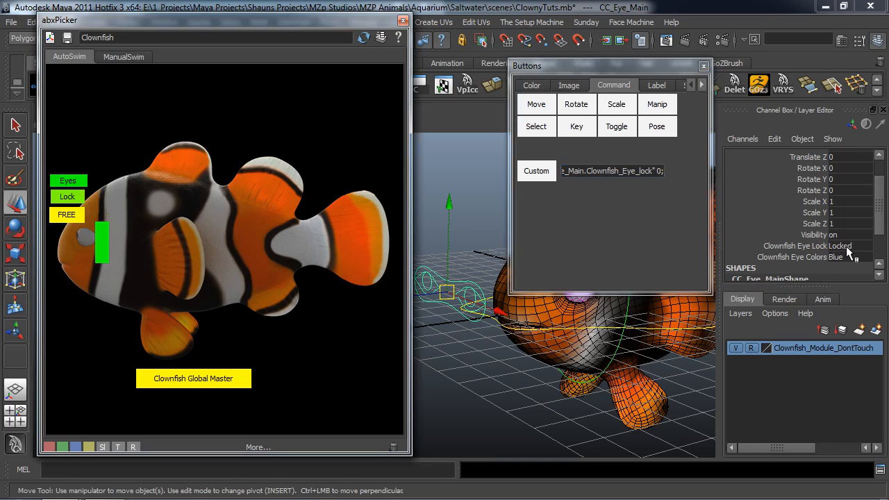
left_click(66, 215)
left_click(431, 186)
Rearrange the picker and Buttons windows side by side so that more of the fish is uncovered.
left_click_drag(455, 288, 452, 292, "alt")
middle_click_drag(459, 300, 456, 327, "alt")
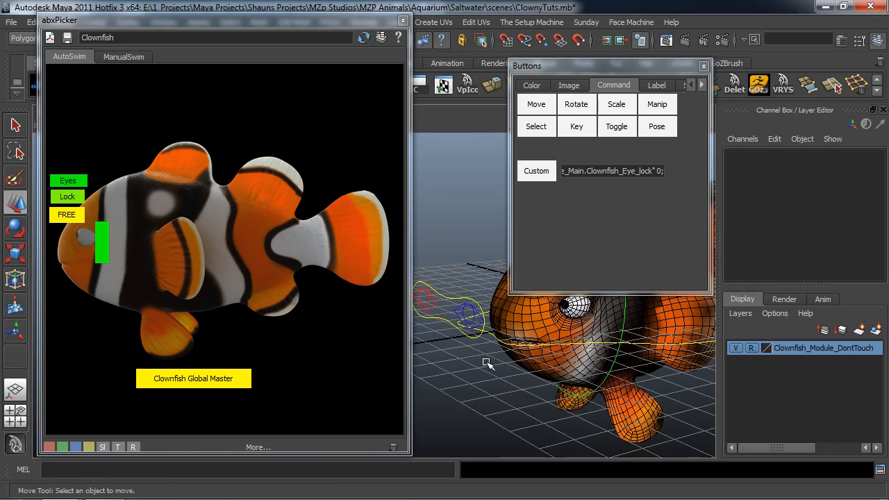
middle_click_drag(484, 359, 467, 361, "alt")
left_click_drag(607, 67, 529, 60)
left_click_drag(245, 20, 210, 16)
left_click_drag(546, 60, 507, 60)
Select the CC_Clownfish_Main_Master control, review its Clownfish Auto Swim and related swim attributes, and clear the selection.
left_click_drag(618, 344, 644, 310, "alt")
left_click(646, 310)
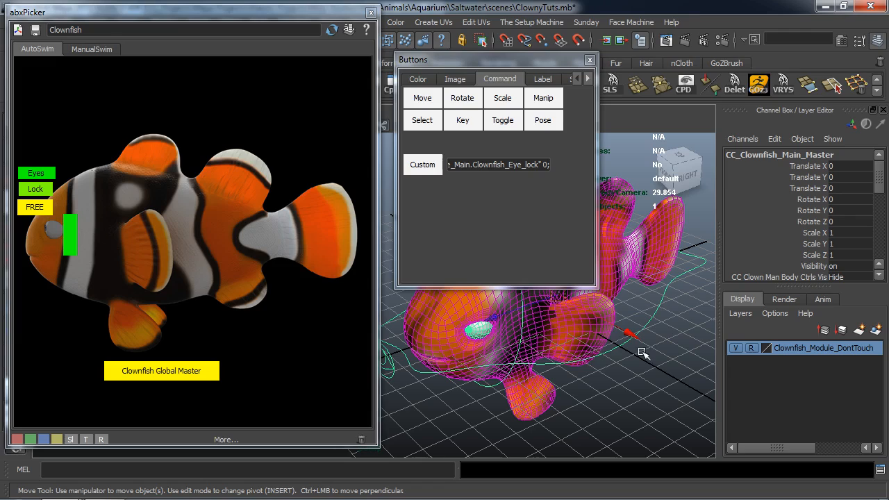
scroll(844, 198, "down", 3)
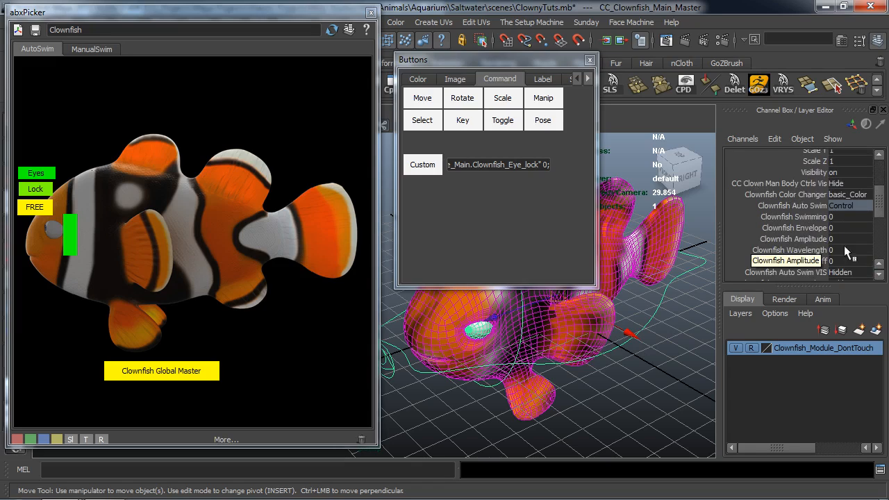
left_click_drag(879, 210, 879, 220)
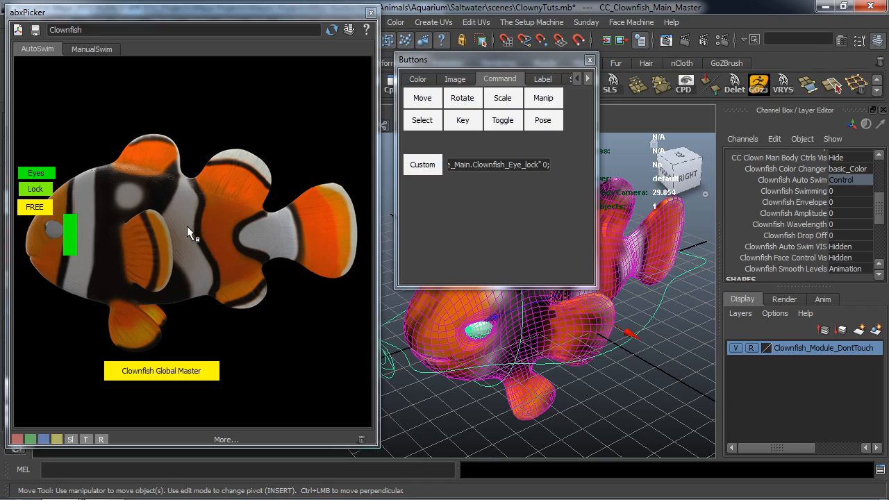
left_click(620, 386)
left_click_drag(620, 386, 603, 386, "alt")
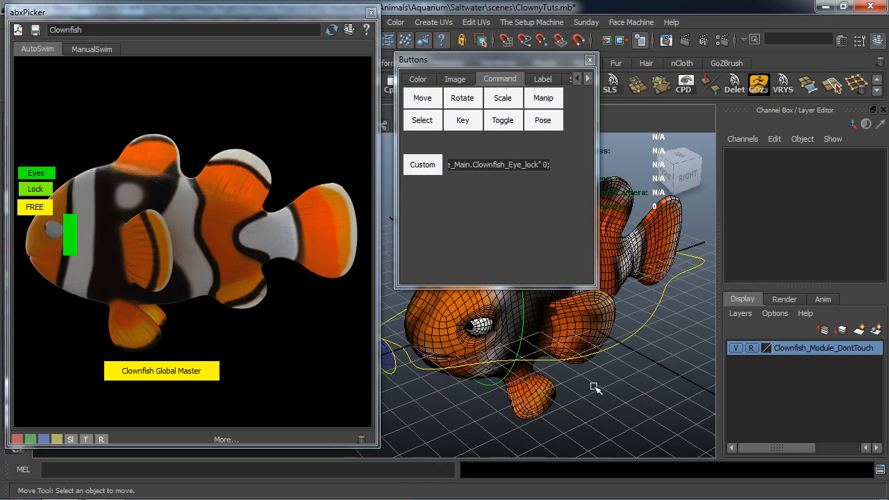
Add a wide green picker button over the rear half of the fish's body and label it "AutoSwim".
left_click(418, 79)
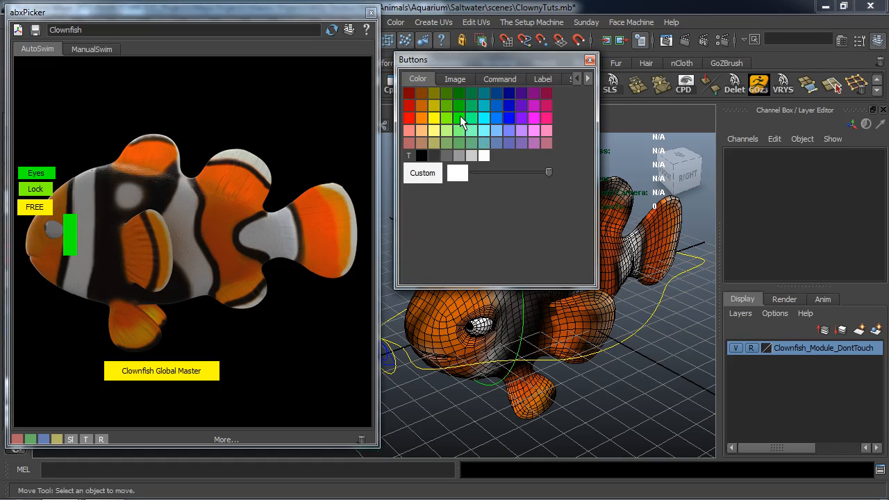
left_click_drag(461, 116, 217, 229)
middle_click_drag(184, 200, 223, 215)
left_click(499, 80)
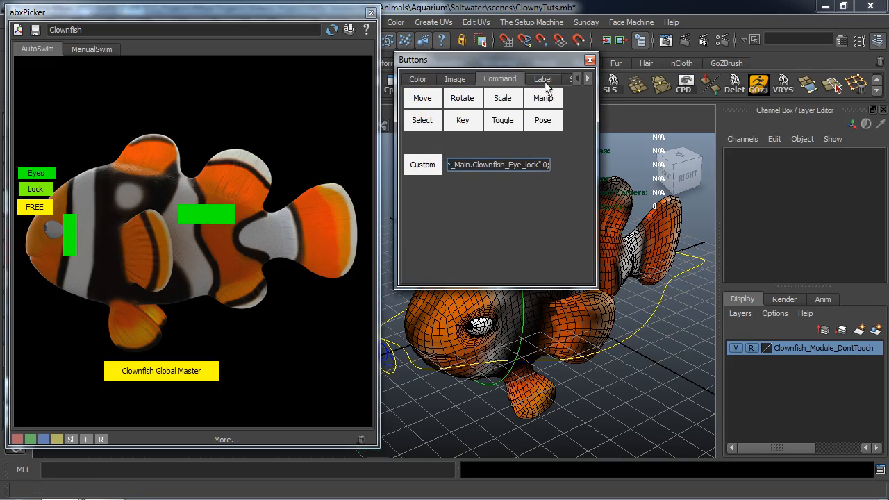
left_click(545, 82)
left_click_drag(512, 164, 405, 159)
type("AutoSwim")
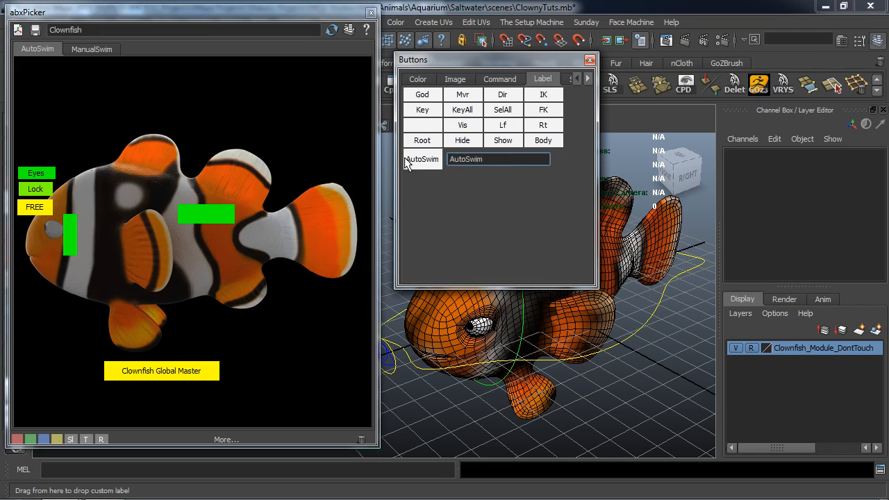
middle_click_drag(423, 161, 207, 215)
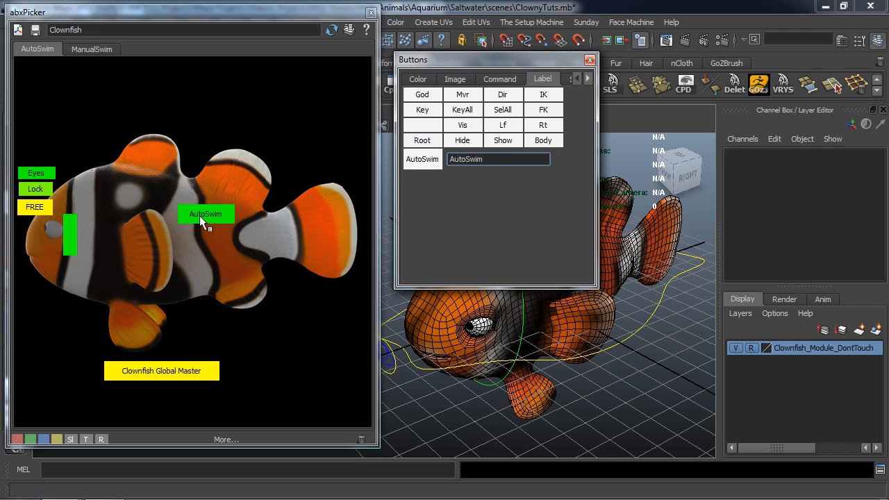
Add a smaller teal-green picker button directly below "AutoSwim" and label it "OFF".
left_click(417, 79)
middle_click_drag(473, 118, 215, 236)
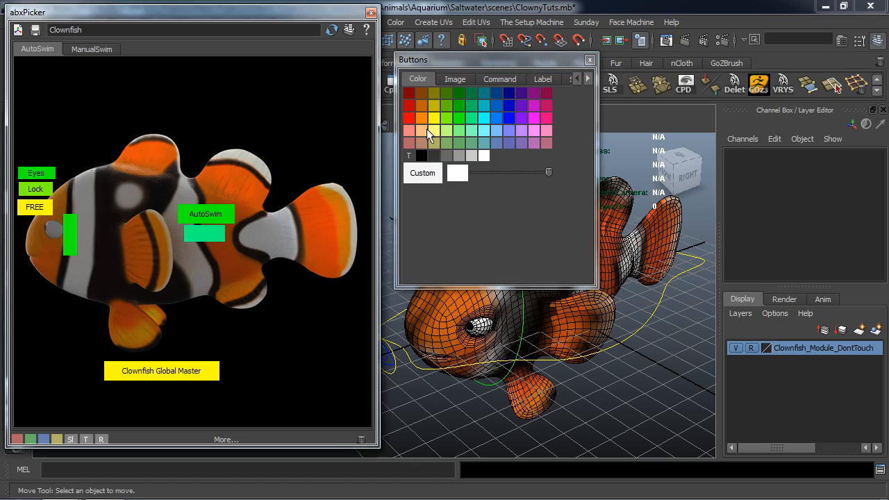
left_click(542, 78)
type("OFF")
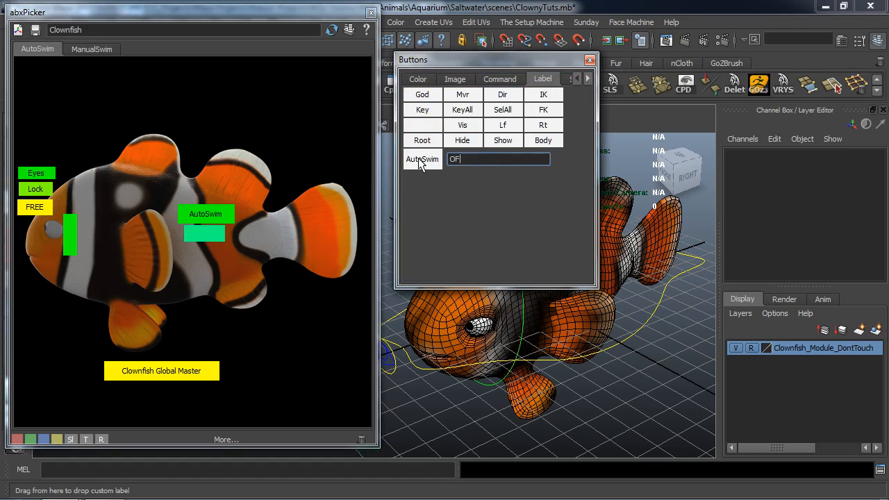
middle_click_drag(420, 161, 220, 232)
Open the Script Editor over the picker window and clear its history.
left_click_drag(511, 359, 502, 358, "alt")
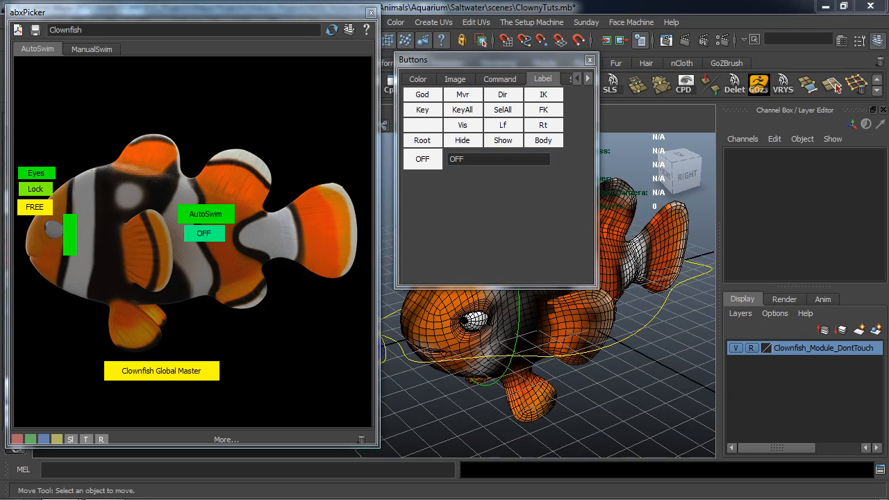
left_click(879, 469)
left_click_drag(480, 203, 82, 54)
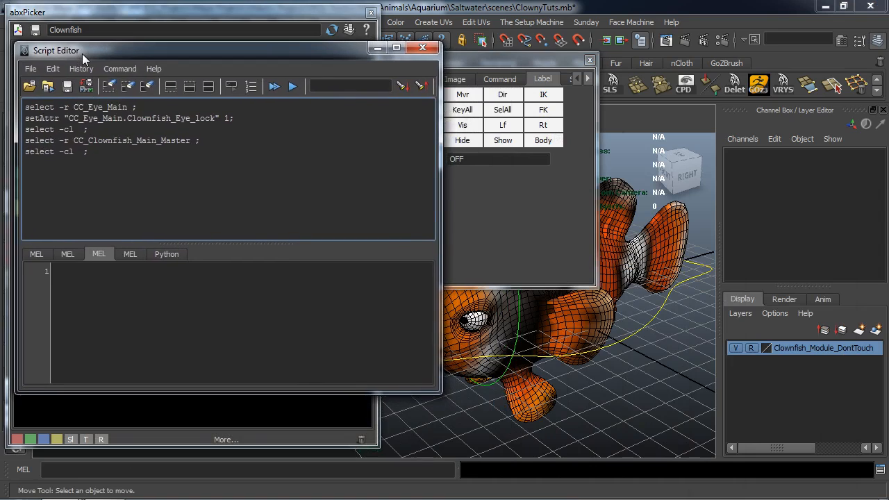
left_click(109, 86)
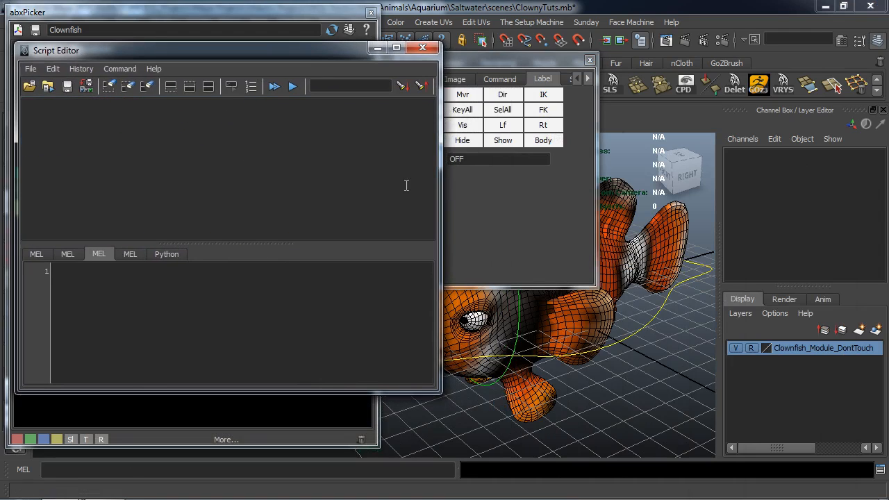
Select the CC_Clownfish_Main_Master control and set its Clownfish Envelope to 1 and Clownfish Amplitude to 0.07.
left_click(660, 320)
scroll(841, 273, "down", 5)
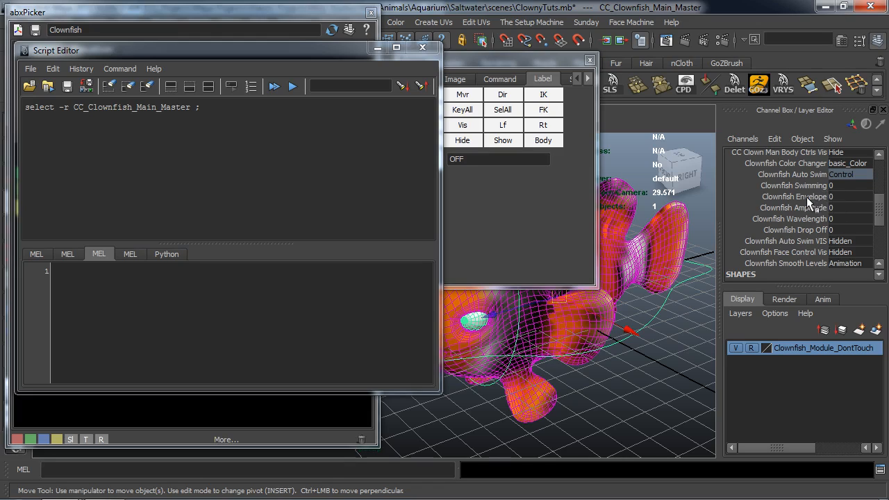
left_click(837, 196)
type("1")
left_click(836, 207)
type(".07")
key("Return")
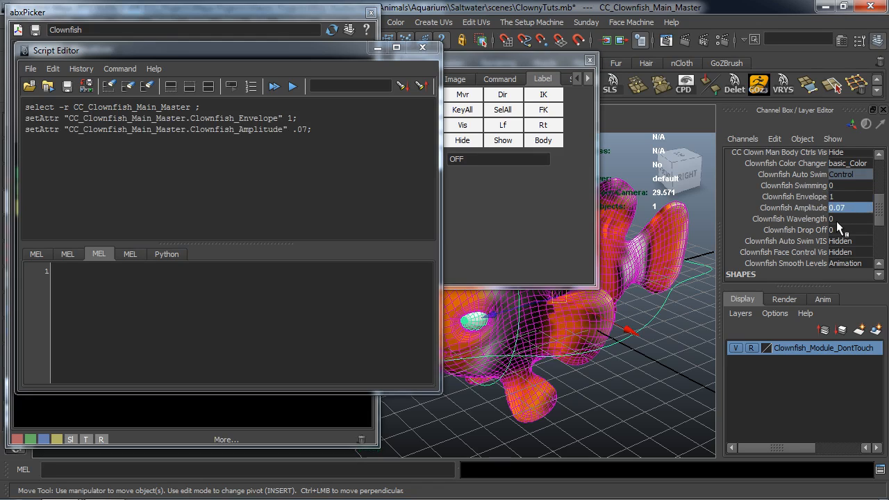
Try Clownfish Wavelength interactively in the viewport, then set it to 0.07.
left_click(822, 222)
middle_click_drag(657, 339, 657, 343)
left_click(842, 221)
type(".")
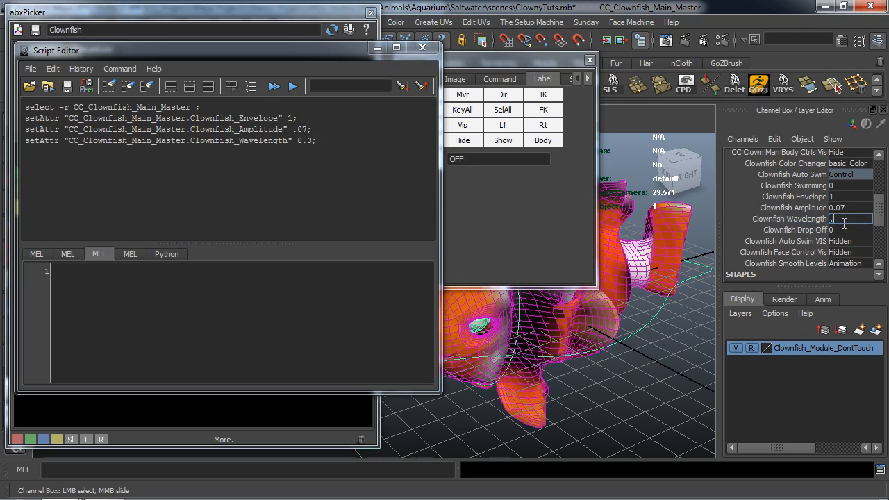
type("07")
key("Return")
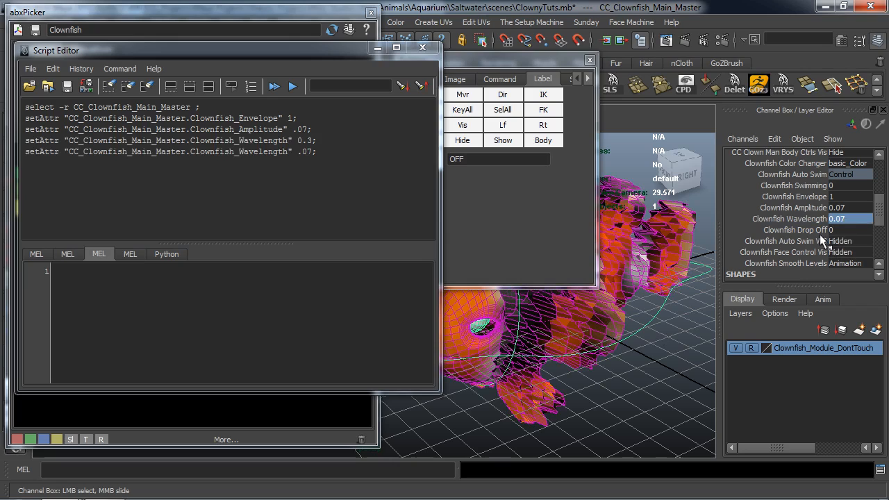
Set the control's Clownfish Drop Off attribute to 1.
left_click(814, 232)
left_click(842, 230)
type("1")
key("Return")
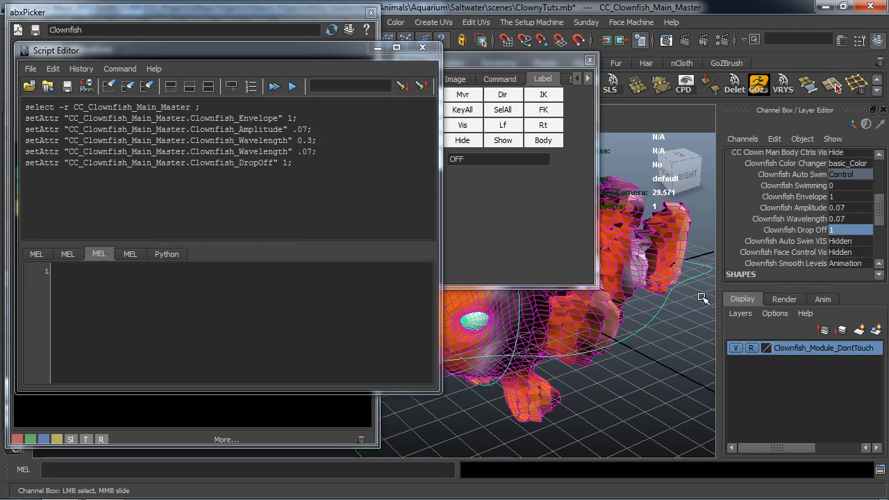
Adjust Clownfish Wavelength interactively while watching the fish's body, and finish with a value of 0.5.
left_click(806, 219)
middle_click_drag(680, 385, 673, 388)
middle_click_drag(674, 388, 674, 388)
left_click(846, 221)
type(".")
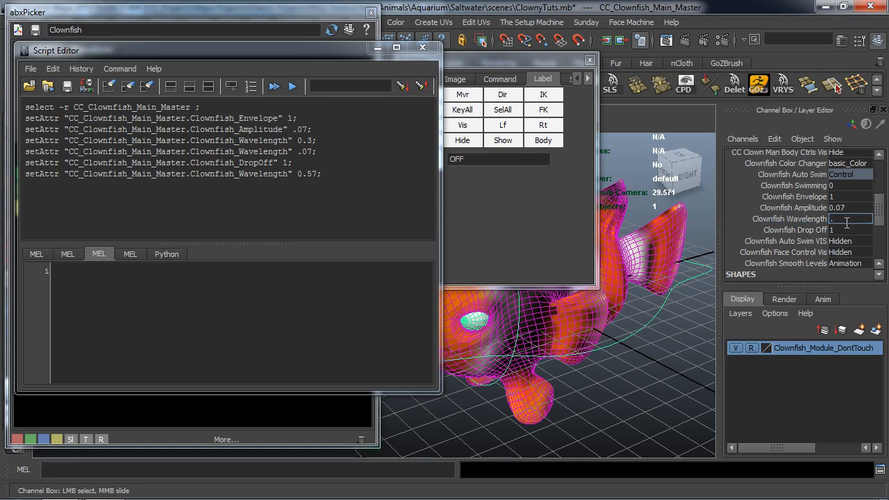
type("5")
key("Return")
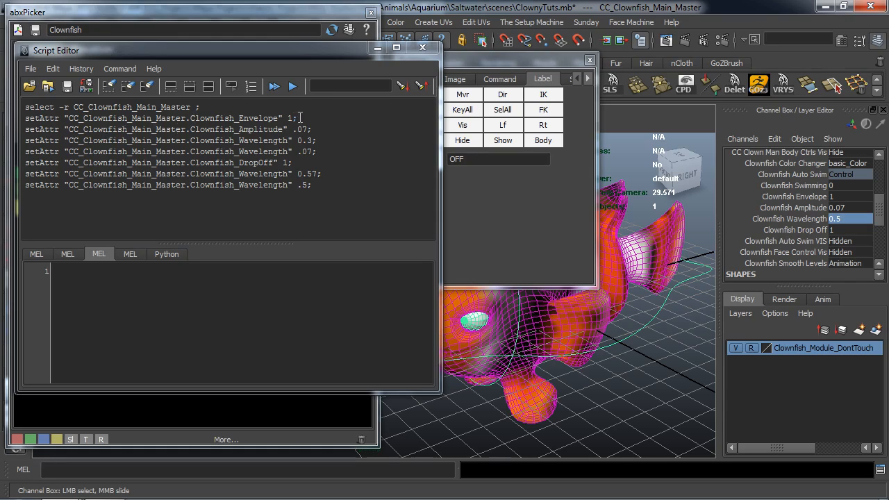
Copy the Envelope 1 and Amplitude .07 setAttr lines from the Script Editor history into the MEL input area.
left_click_drag(300, 118, 21, 124)
key("ctrl+c")
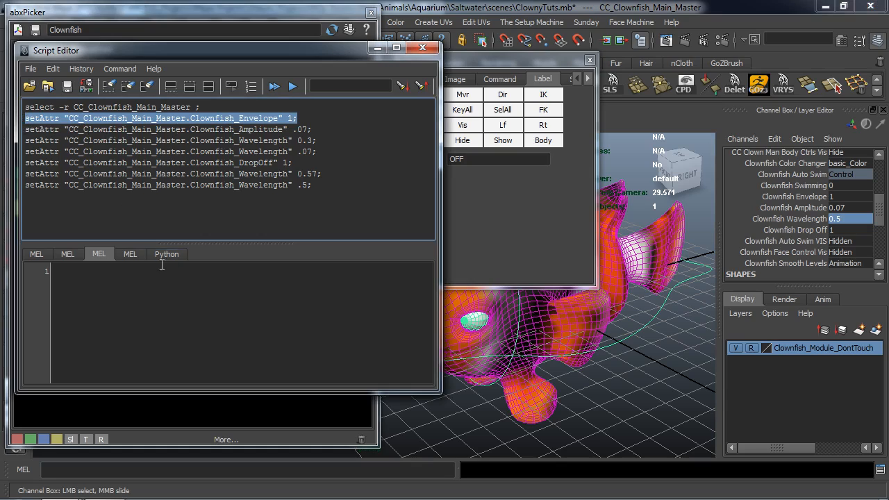
left_click(116, 273)
key("ctrl+v")
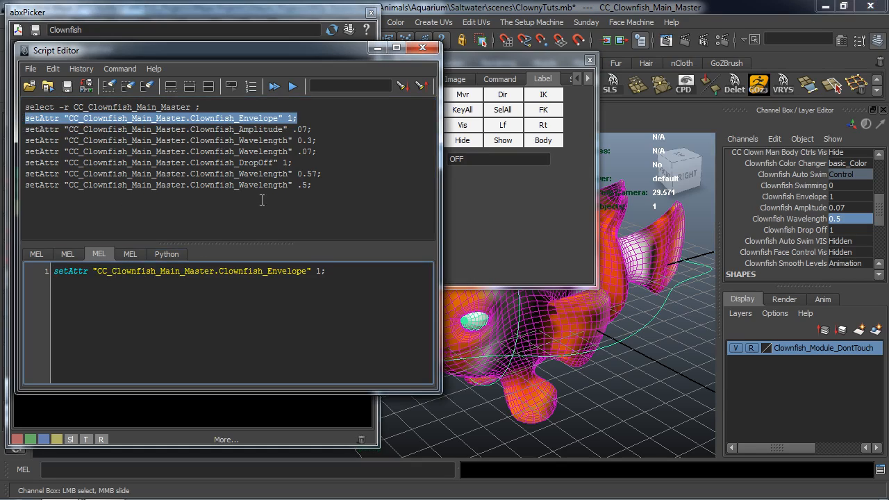
left_click_drag(315, 129, 23, 132)
key("ctrl+c")
left_click(331, 271)
key("ctrl+v")
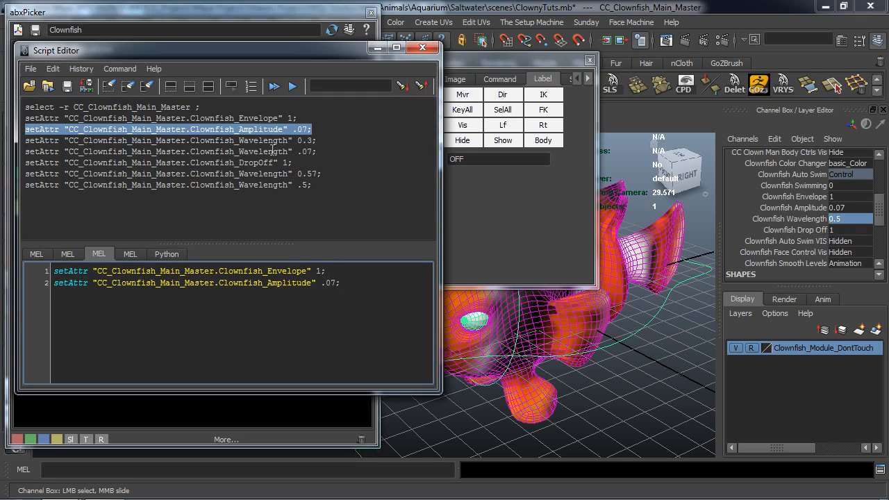
Add the Wavelength .5 and DropOff 1 setAttr lines from the history below the Amplitude line in the MEL script.
left_click_drag(316, 184, 27, 187)
key("ctrl+c")
left_click(345, 286)
key("ctrl+v")
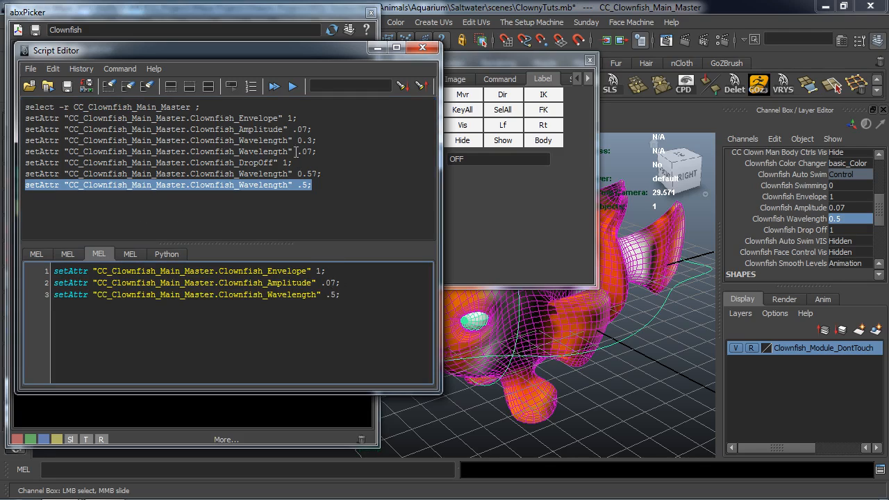
left_click_drag(297, 162, 23, 170)
key("ctrl+c")
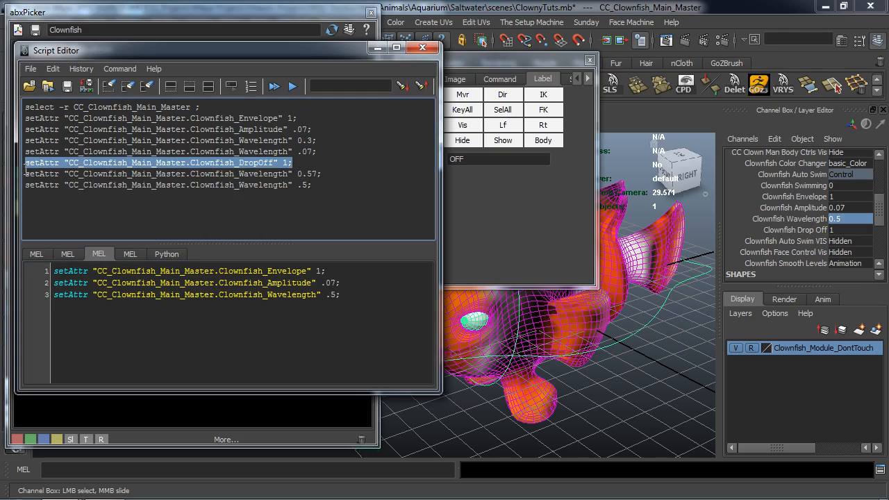
left_click(343, 297)
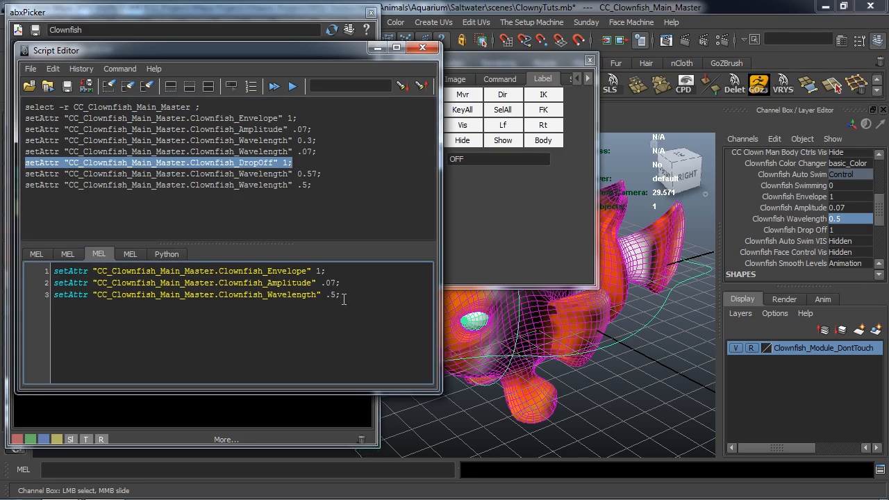
key("Return")
key("ctrl+v")
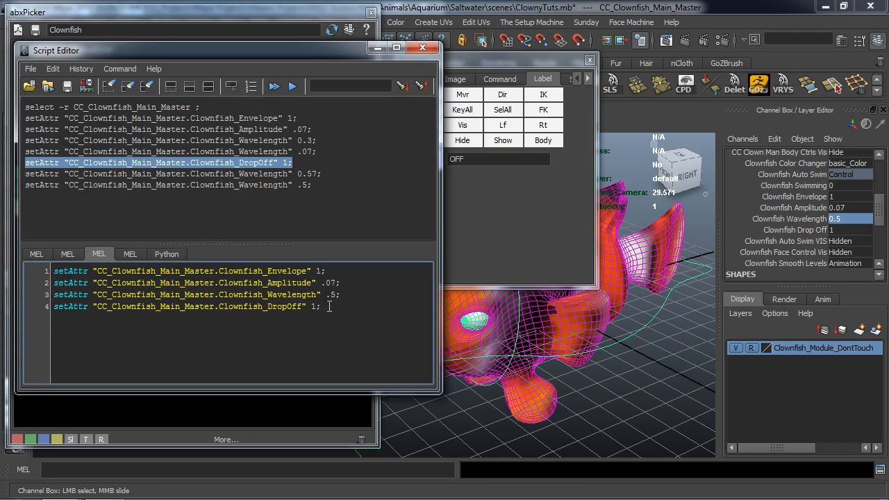
Replace the picker's custom command with the four-line swim setAttr script and assign it to the "AutoSwim" button.
left_click_drag(329, 306, 25, 275)
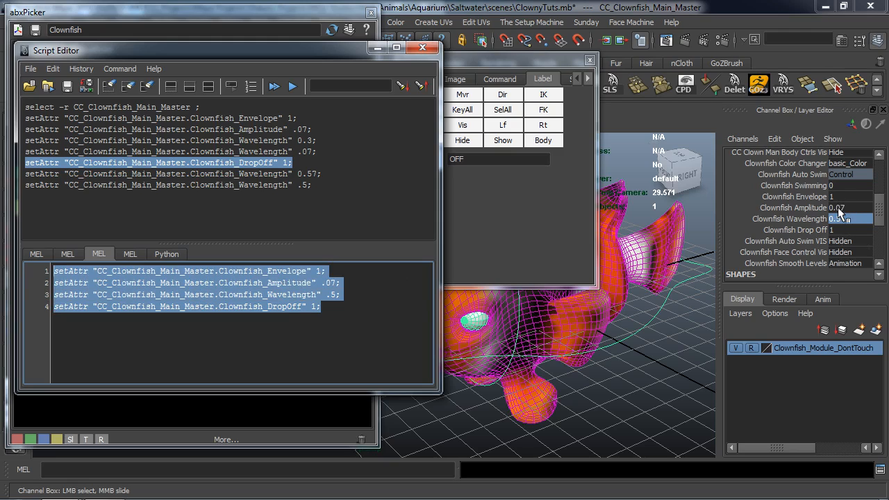
left_click(501, 79)
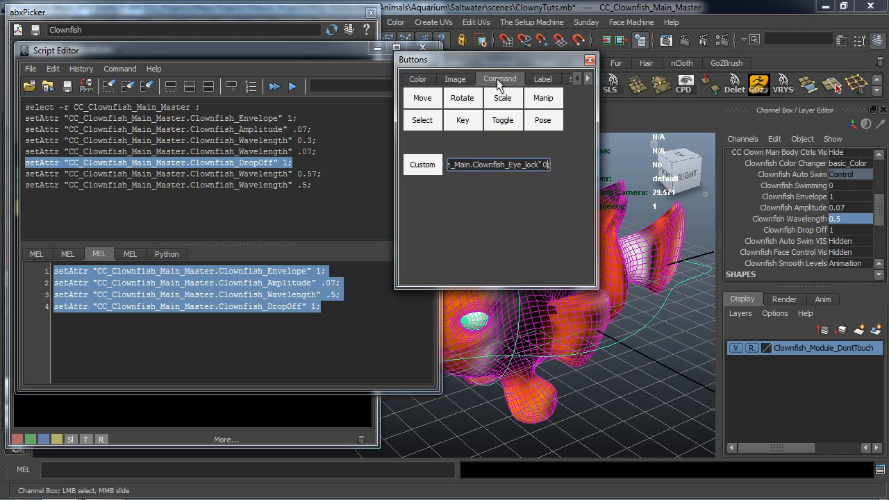
triple_click(531, 162)
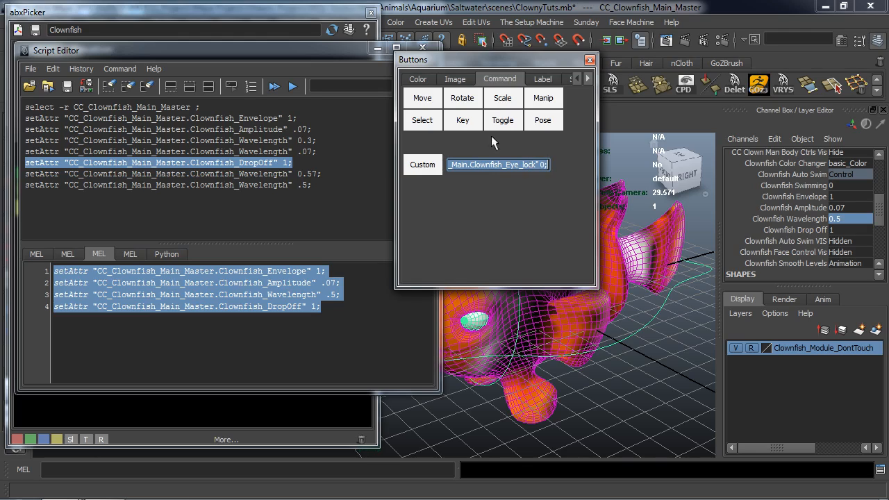
key("BackSpace")
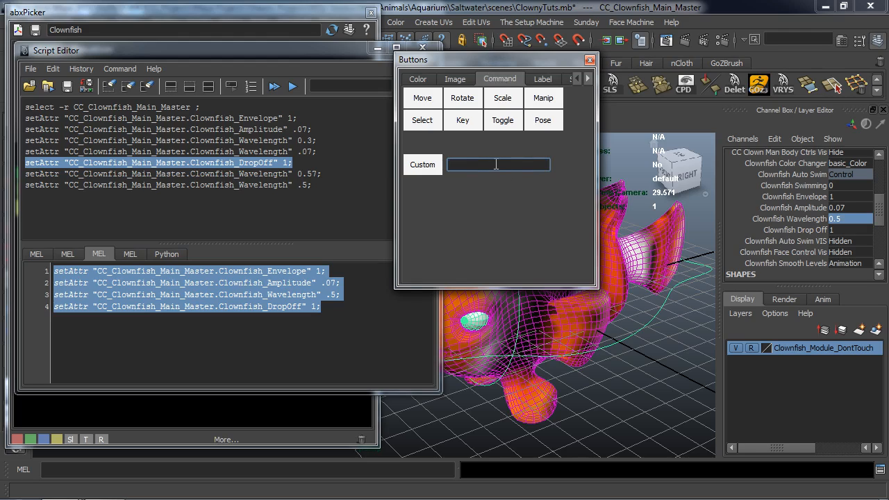
key("ctrl+v")
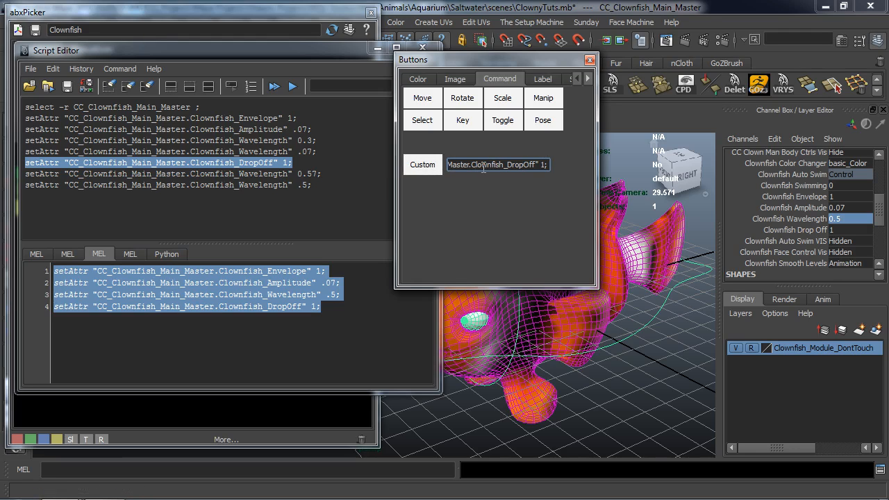
left_click_drag(330, 51, 358, 68)
left_click(440, 59)
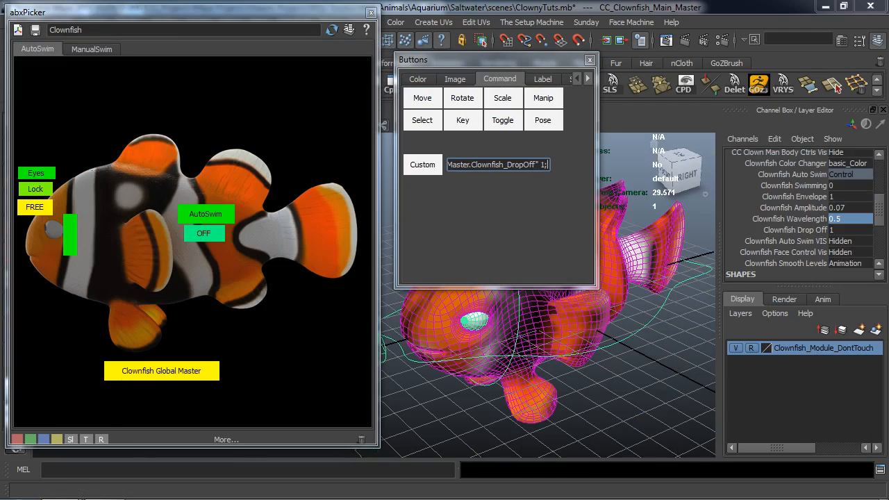
left_click_drag(420, 166, 207, 219)
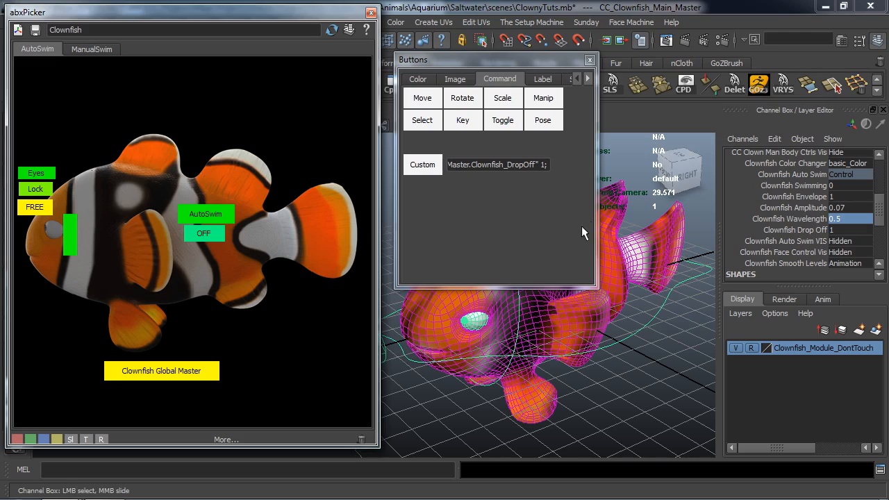
Set Clownfish Swimming, Envelope, Amplitude, Wavelength and Drop Off to 0, and copy their five setAttr lines from the Script Editor history.
left_click_drag(842, 187, 843, 229)
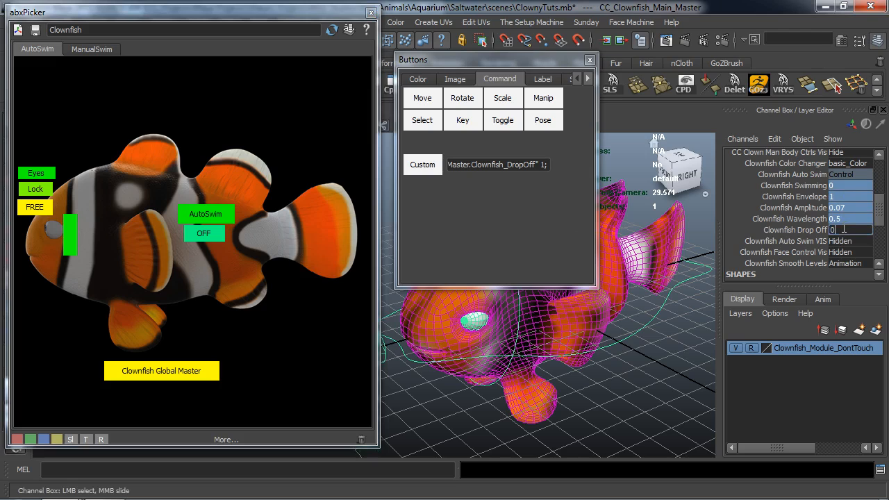
key("Return")
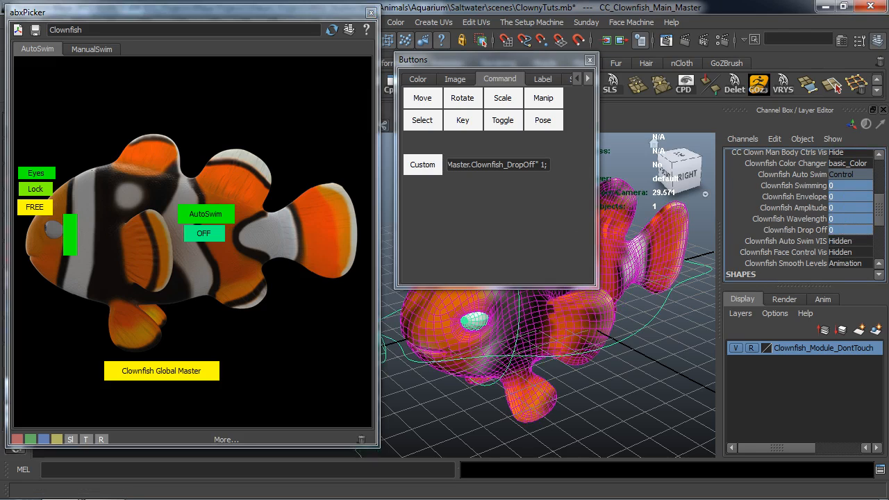
left_click_drag(888, 194, 510, 35)
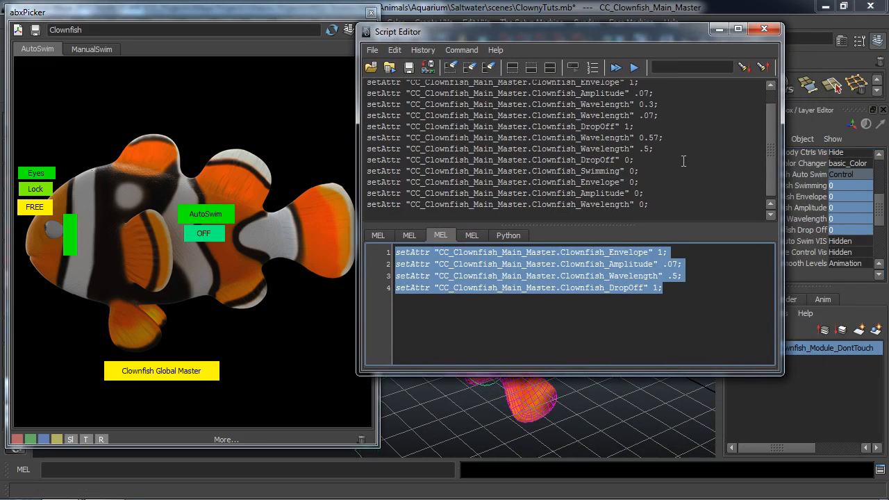
left_click_drag(652, 206, 352, 164)
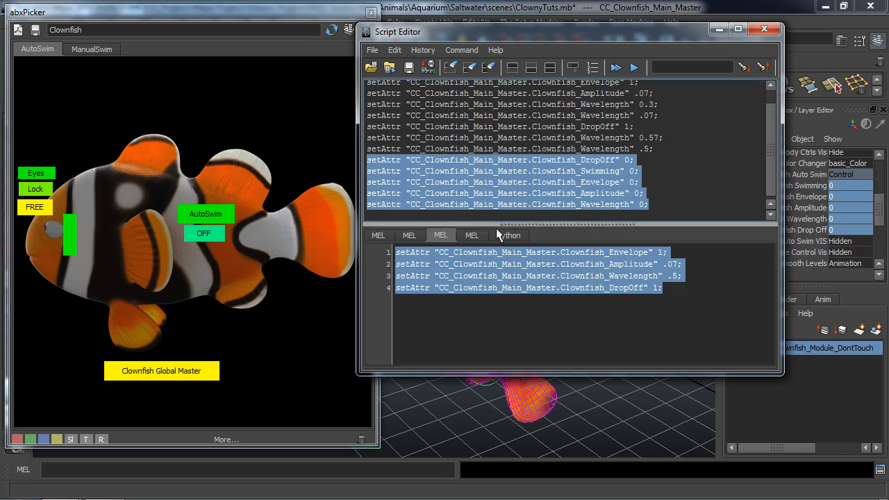
Close the Script Editor and replace the picker's custom command with the copied setAttr lines that zero the swim attributes.
left_click(764, 28)
left_click(512, 165)
key("ctrl+a")
key("BackSpace")
type("setAttr \"CC_Clownfish_Main_Master.Clownfish_Wavelength\" 0;")
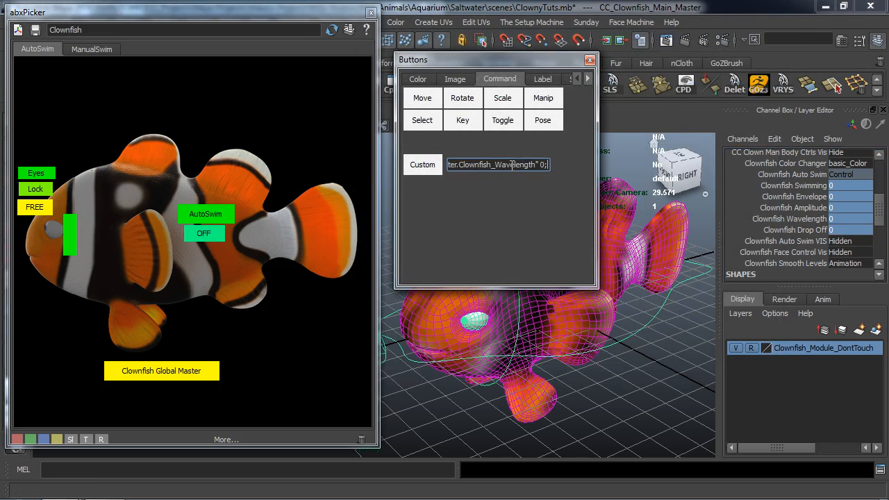
Test the "AutoSwim" picker button and examine the fish's body from several angles.
left_click_drag(598, 313, 625, 328, "alt")
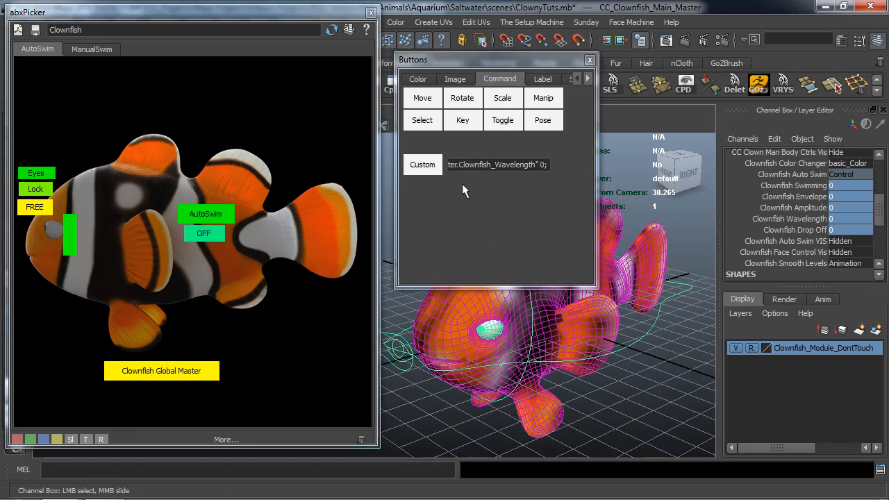
left_click(423, 166)
left_click_drag(611, 323, 454, 355, "alt")
middle_click_drag(454, 355, 586, 346, "alt")
left_click_drag(586, 346, 475, 336, "alt")
middle_click_drag(475, 336, 481, 292, "alt")
left_click_drag(481, 341, 581, 326, "alt")
left_click(215, 213)
middle_click_drag(581, 325, 500, 375, "alt")
left_click_drag(500, 375, 574, 314, "alt")
left_click(206, 214)
middle_click_drag(574, 314, 526, 371, "alt")
left_click_drag(526, 371, 533, 358, "alt")
Assign the custom command that zeroes the swim attributes to the "OFF" button, and clear the control selection.
middle_click_drag(420, 167, 217, 229)
left_click_drag(597, 368, 589, 358, "alt")
left_click_drag(468, 62, 520, 73)
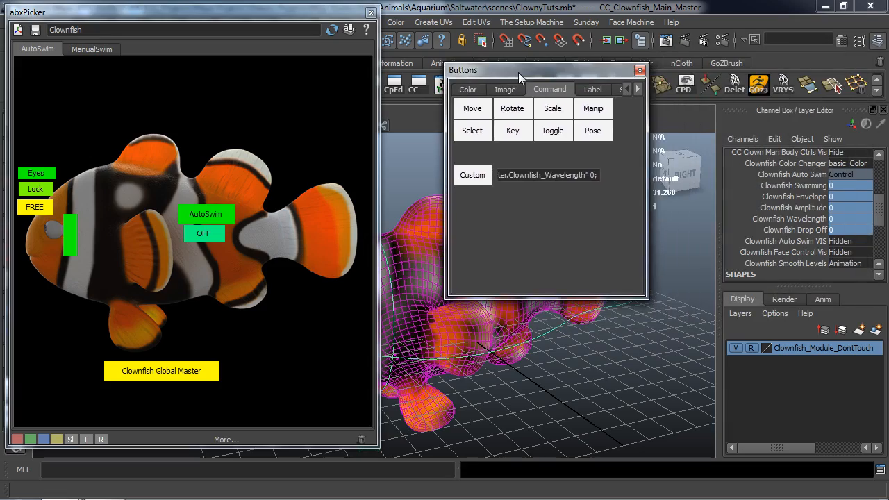
left_click_drag(476, 413, 494, 413, "alt")
left_click(541, 371)
left_click_drag(541, 371, 500, 391, "alt")
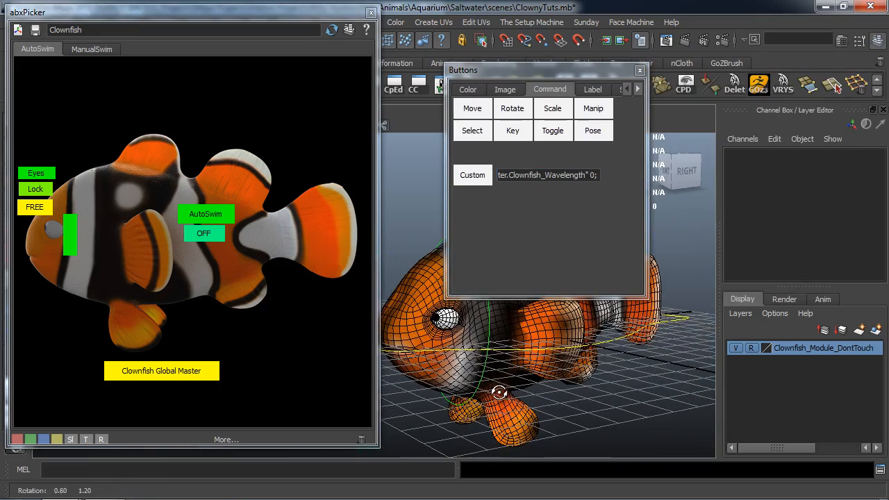
Add a wide lime-green picker button in the empty area below the fish's tail.
left_click_drag(551, 68, 500, 46)
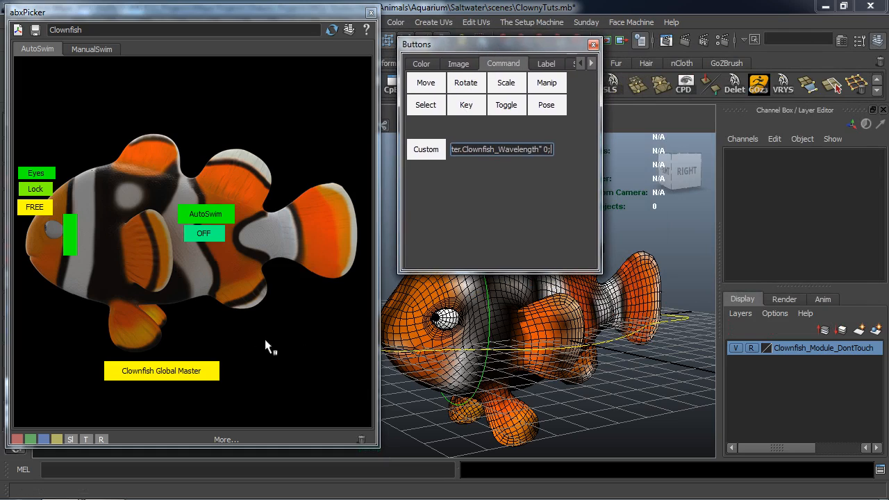
left_click(421, 64)
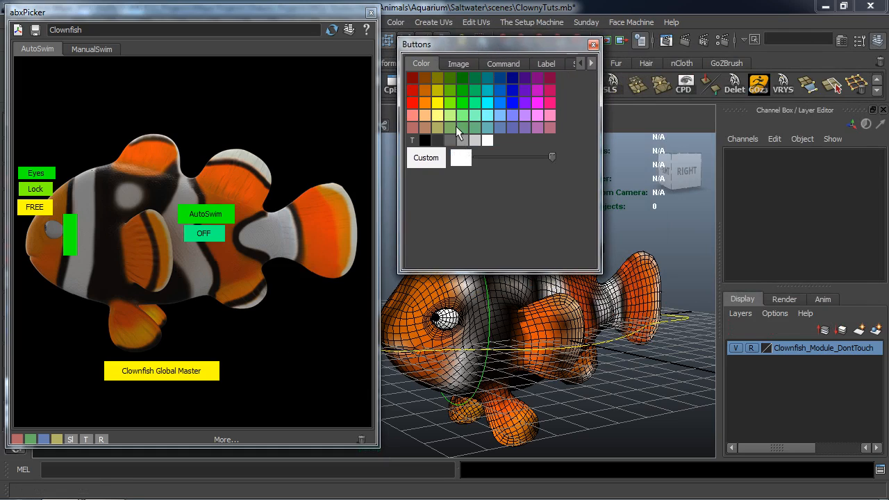
left_click_drag(566, 375, 551, 375, "alt")
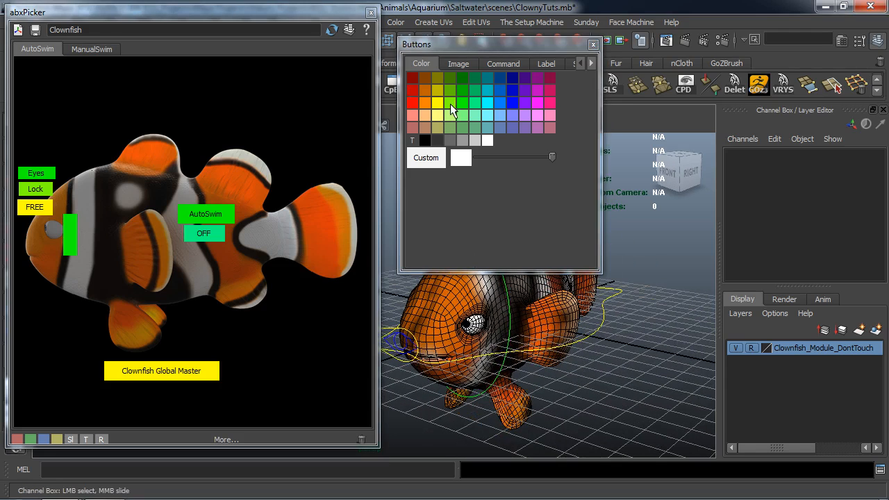
middle_click_drag(276, 333, 337, 342)
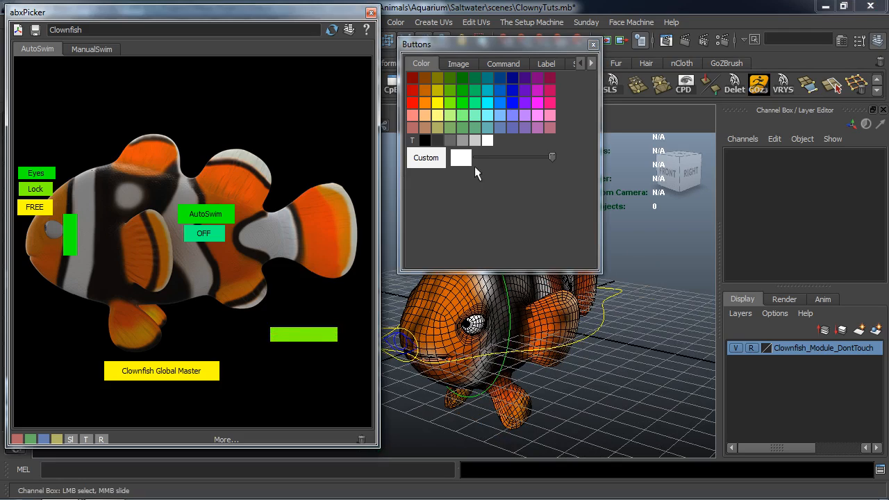
Label the wide lime-green picker button below the tail "Smooth Levels".
left_click(546, 63)
left_click(424, 144)
type("S")
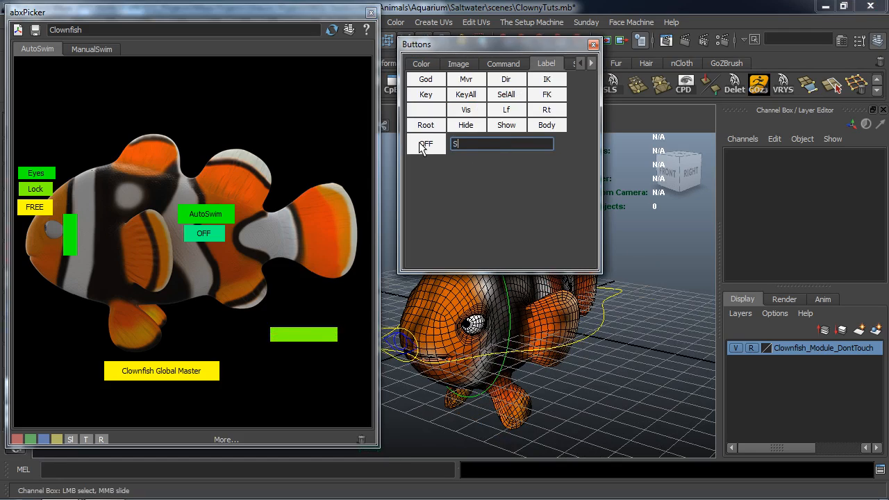
type("mooth Levels")
key("Return")
middle_click_drag(416, 142, 415, 154)
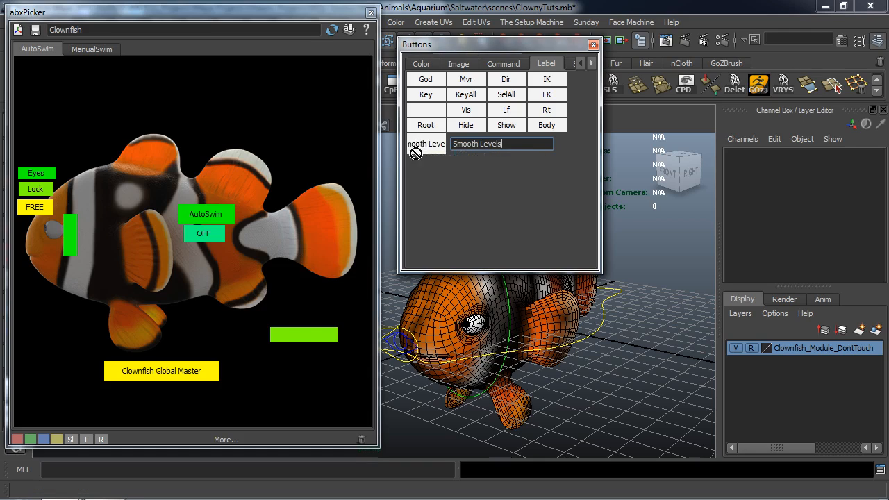
middle_click_drag(286, 336, 294, 335)
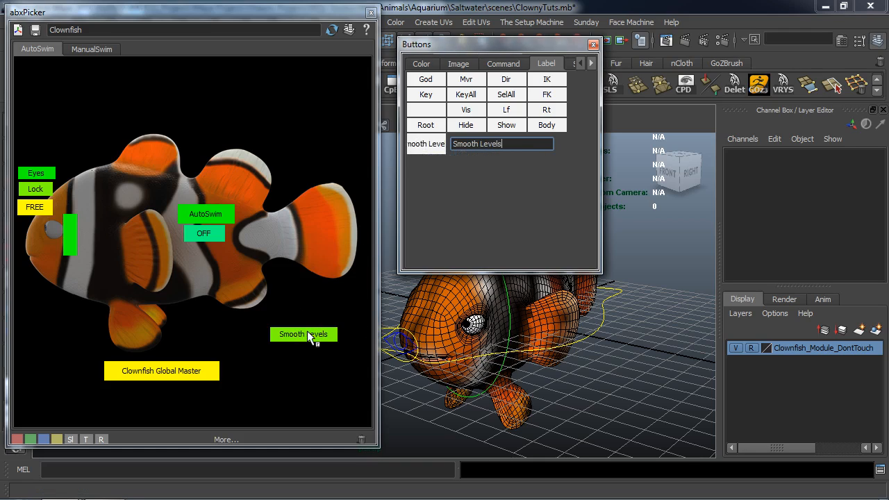
middle_click_drag(576, 373, 589, 359, "alt")
right_click_drag(580, 369, 589, 372, "alt")
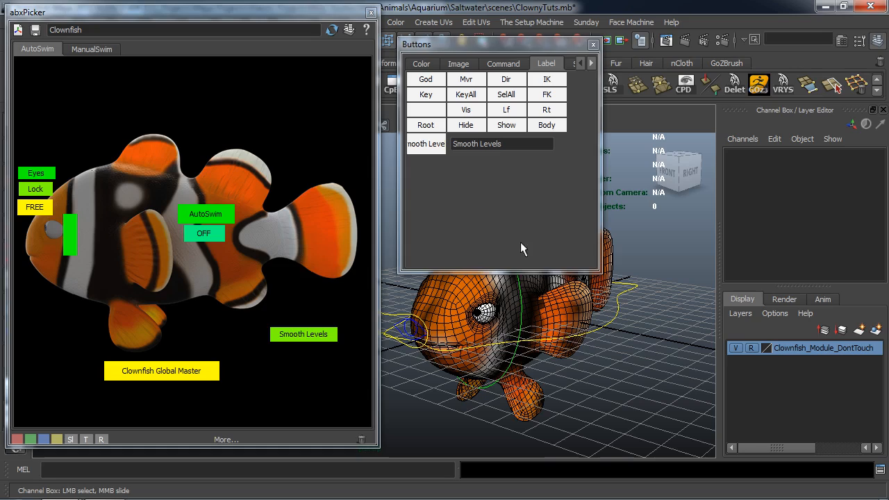
Stack three small picker buttons beneath "Smooth Levels", coloured green, yellow and red from top to bottom.
left_click(426, 66)
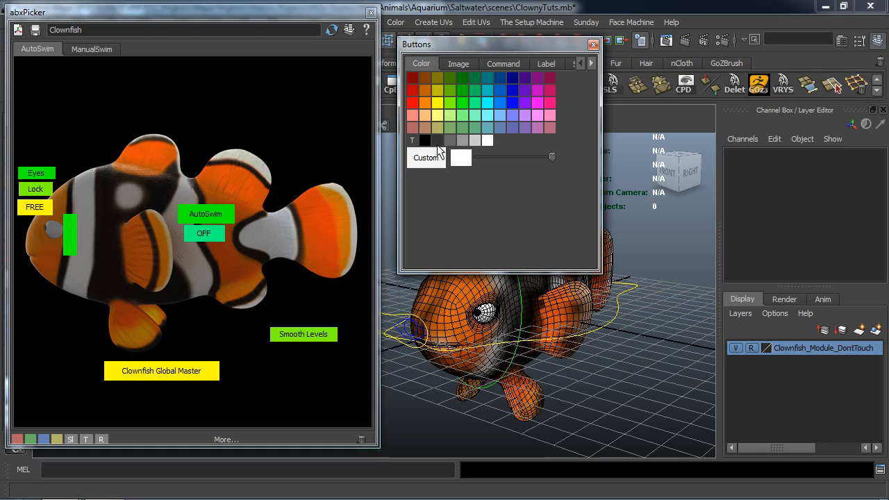
middle_click_drag(410, 104, 304, 350)
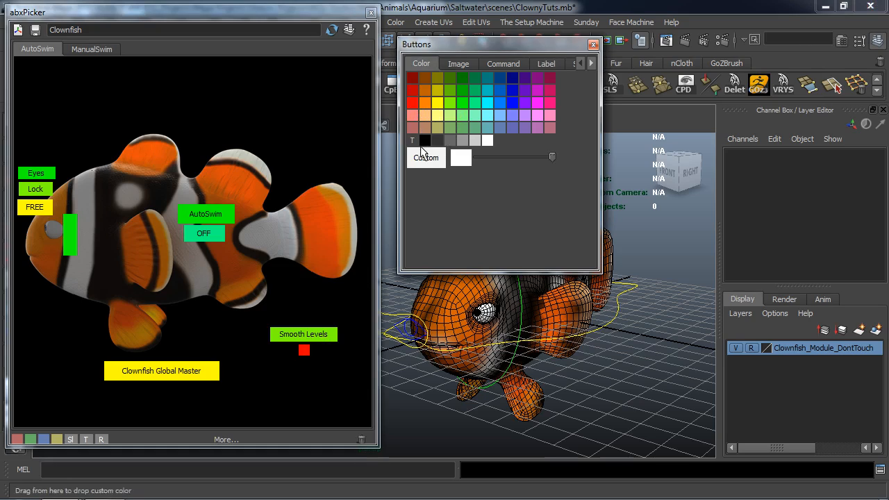
middle_click_drag(461, 102, 351, 302)
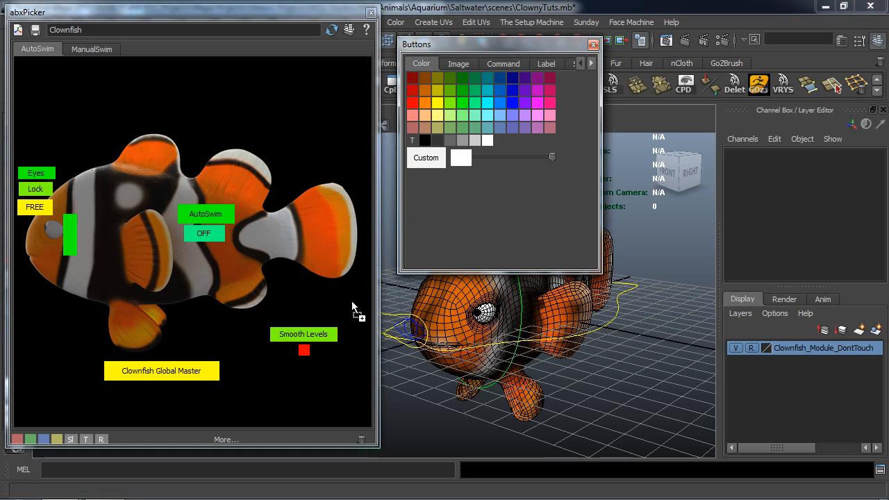
middle_click_drag(306, 363, 307, 363)
middle_click_drag(462, 102, 302, 368)
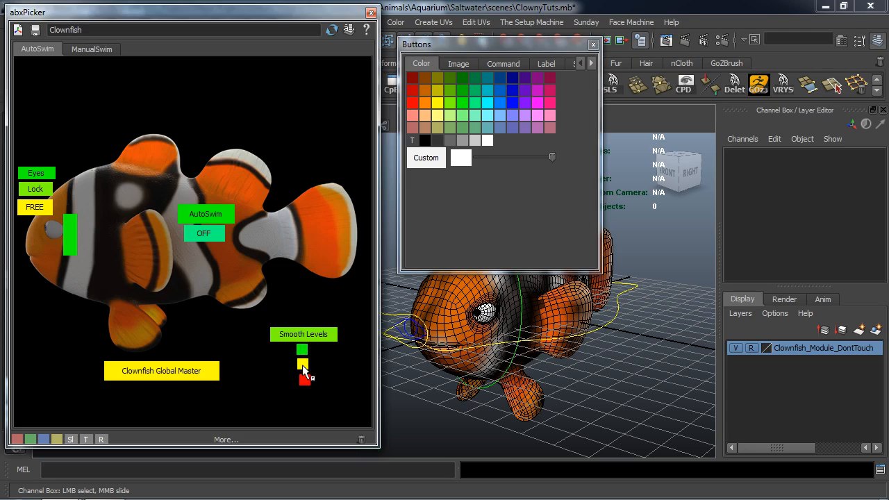
middle_click_drag(307, 373, 302, 381)
middle_click_drag(509, 368, 497, 379, "alt")
left_click_drag(497, 379, 489, 375, "alt")
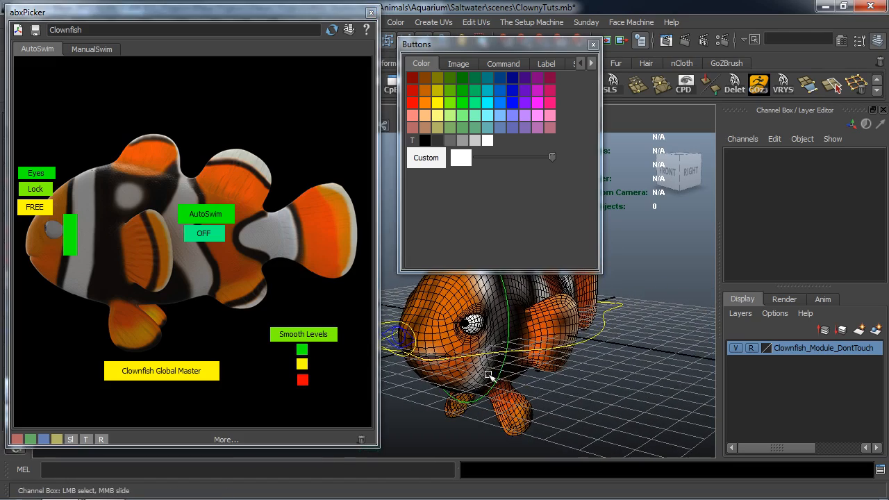
Set CC_Clownfish_Main_Master's Clownfish Smooth Levels to Animation and copy the resulting setAttr line from the cleared Script Editor history.
left_click(880, 469)
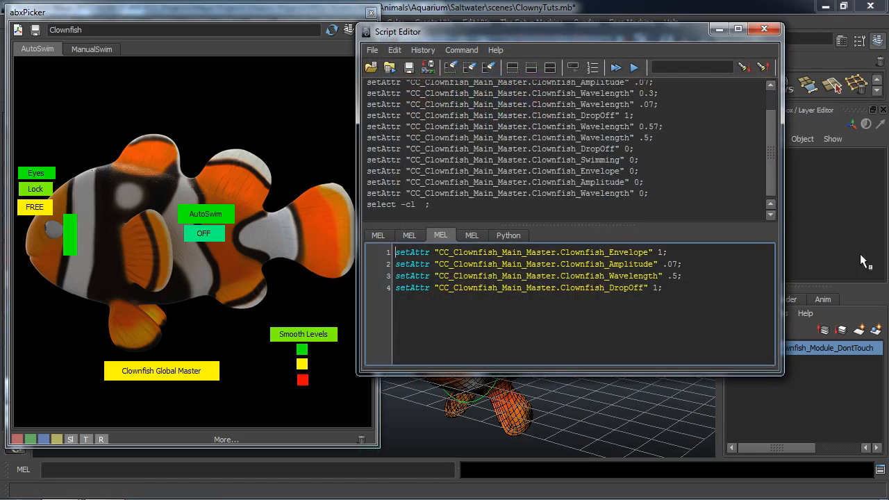
left_click(450, 67)
left_click_drag(557, 41, 221, 55)
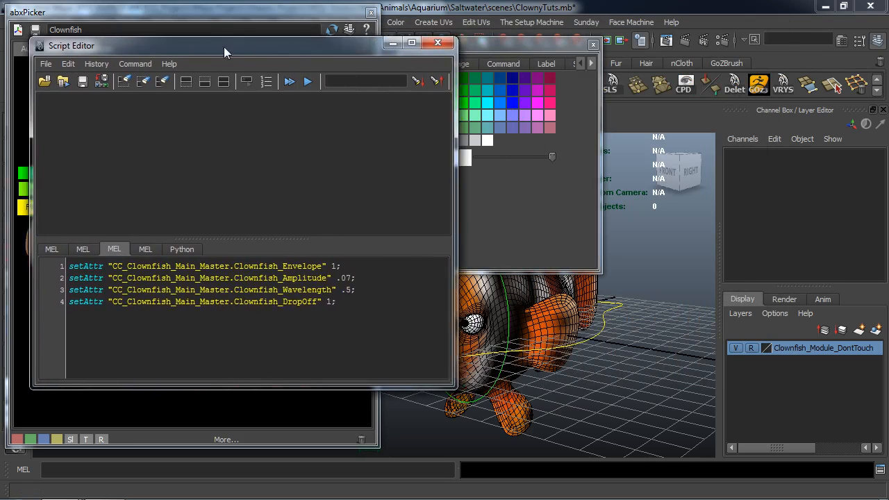
left_click(617, 313)
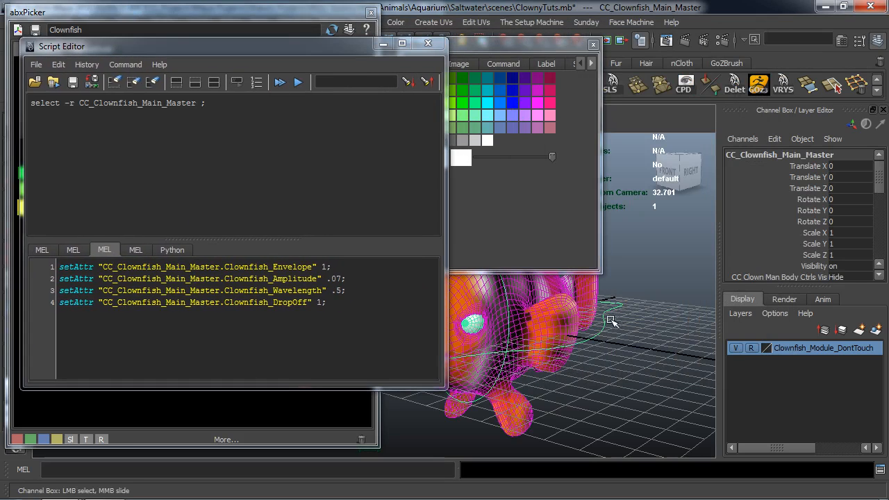
scroll(850, 218, "down", 5)
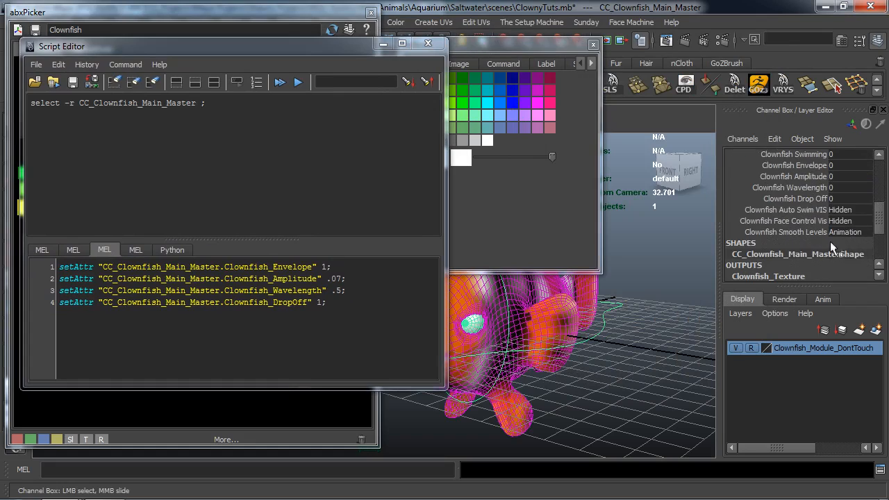
left_click(848, 234)
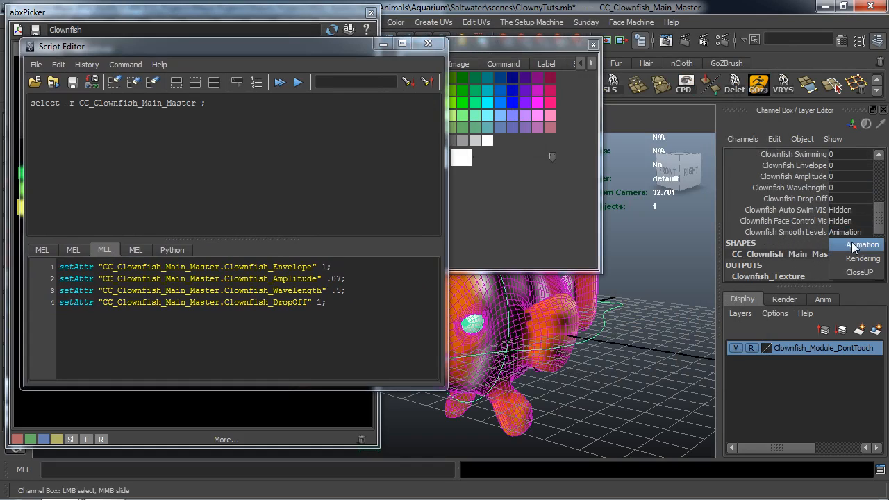
left_click(851, 242)
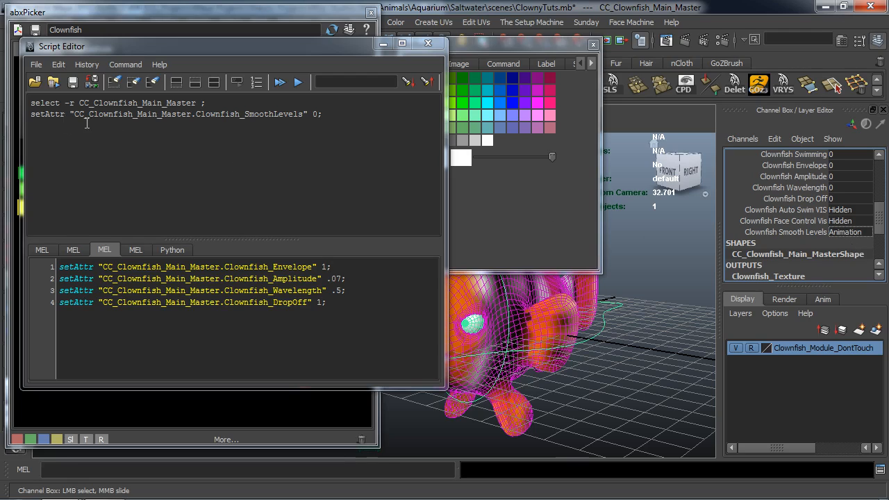
left_click_drag(323, 115, 29, 116)
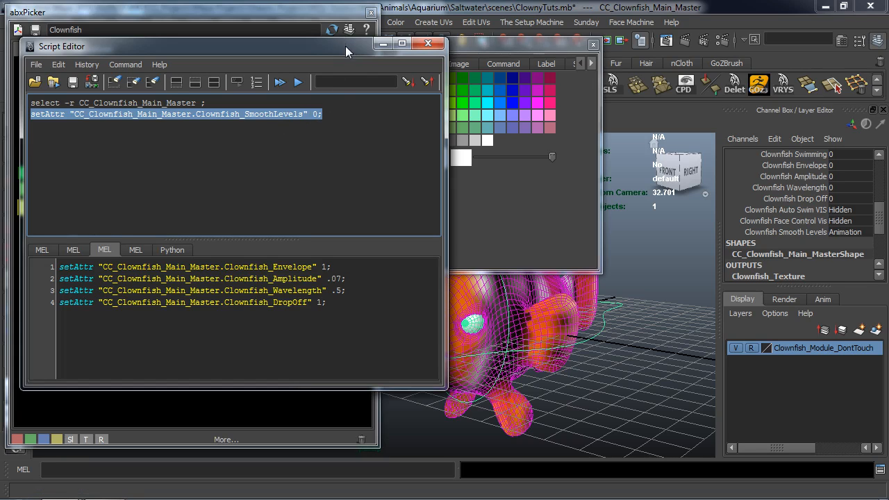
Replace the picker's custom command with the copied SmoothLevels 0 line and assign it to the small green button.
left_click_drag(345, 47, 888, 201)
left_click(503, 66)
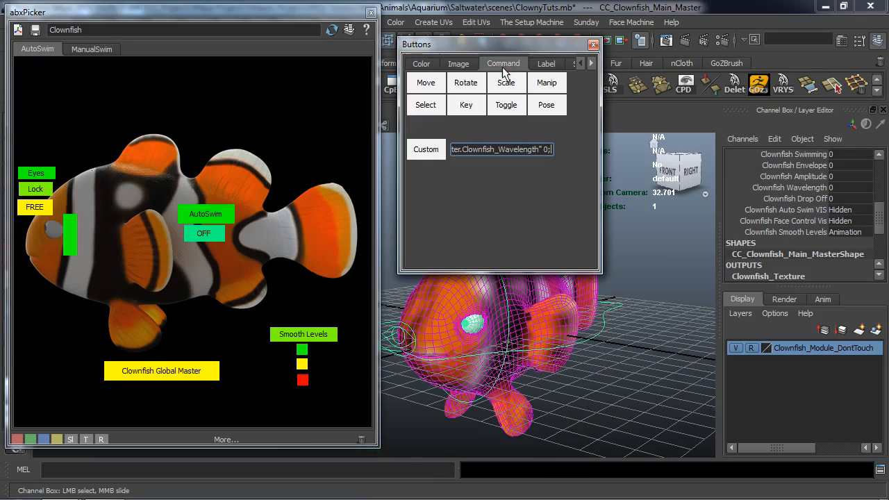
key("ctrl+a")
key("BackSpace")
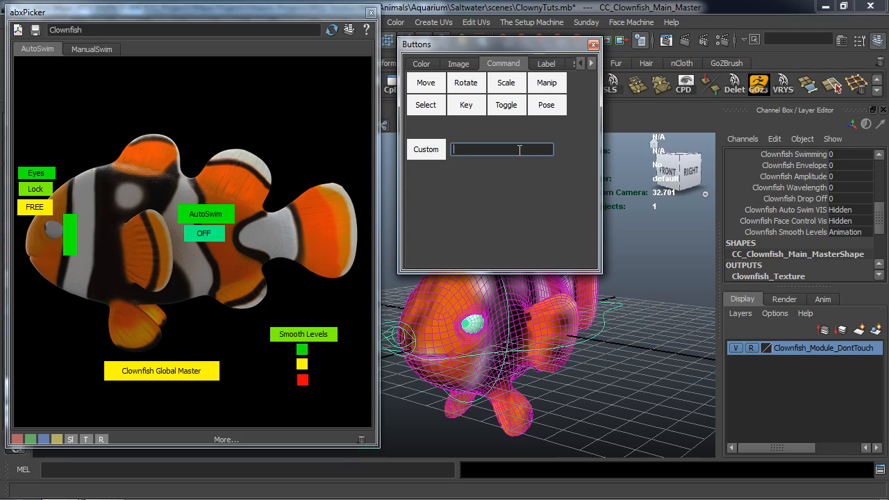
key("ctrl+v")
left_click_drag(435, 152, 300, 358)
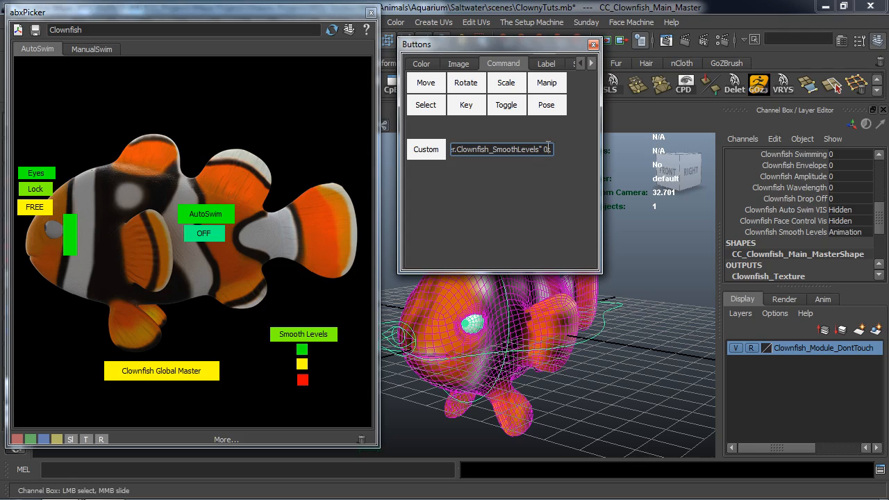
Change the custom command's SmoothLevels value to 1, test it, and assign it to the small yellow button.
key("BackSpace")
type("1")
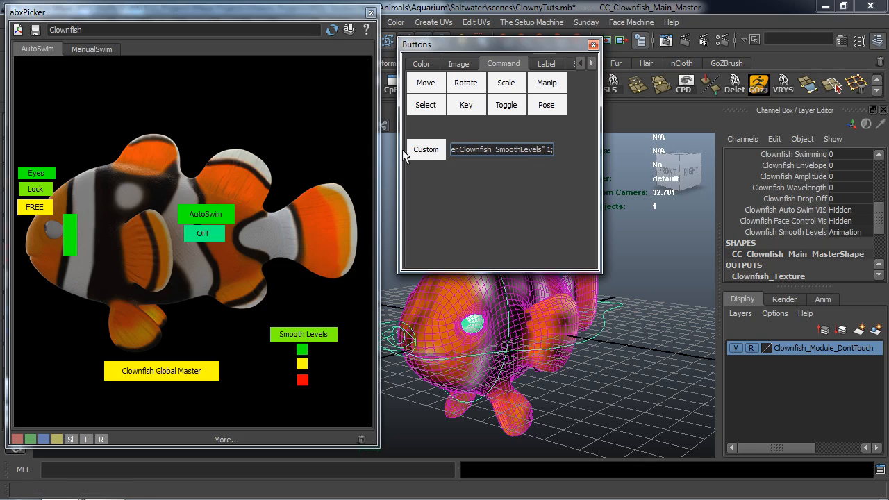
left_click(423, 149)
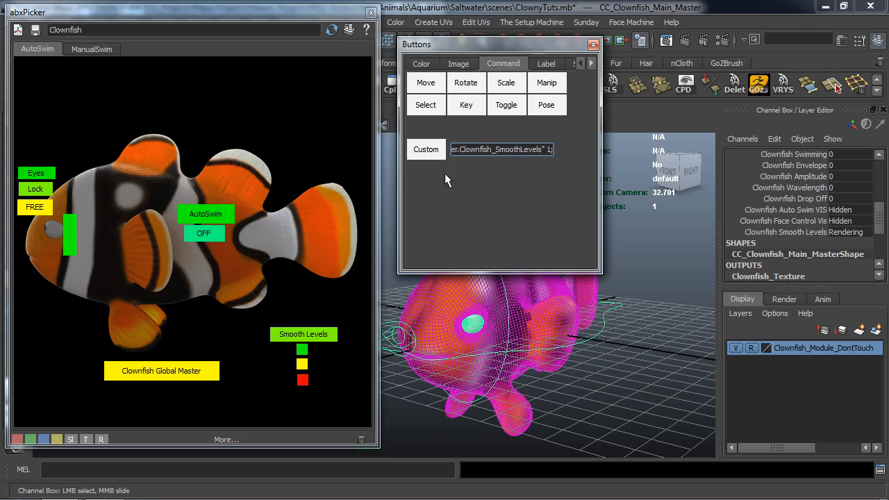
middle_click_drag(426, 150, 302, 365)
Change the custom command's SmoothLevels value to 2, test it, and assign it to the small red button.
key("BackSpace")
type("2")
left_click(425, 149)
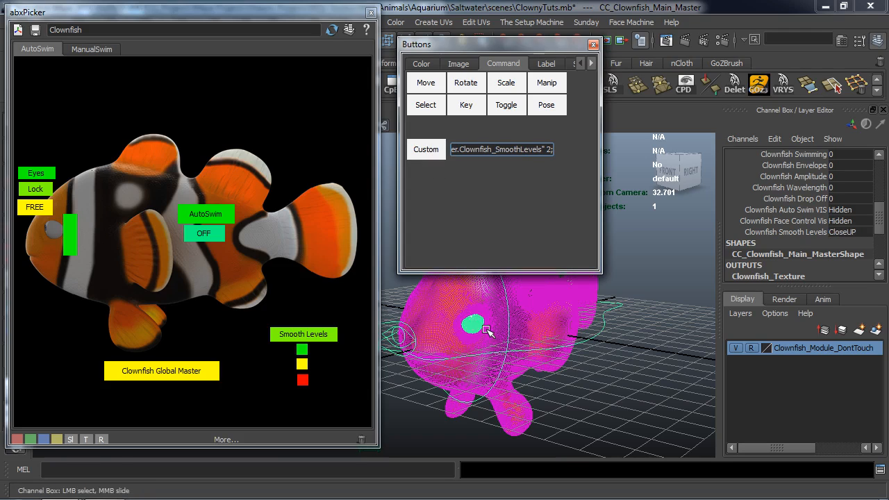
middle_click_drag(429, 149, 299, 363)
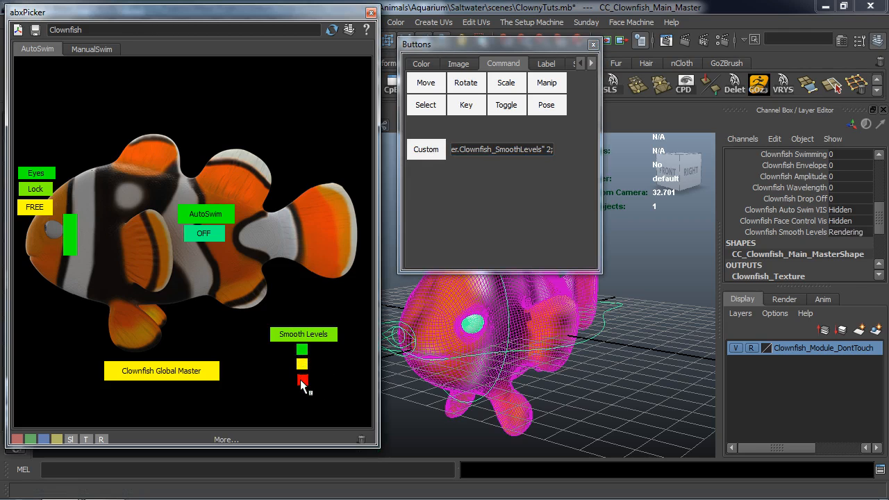
Test the red and green smooth-level buttons on the fish and clear the control selection.
left_click(302, 381)
left_click(304, 352)
left_click(608, 371)
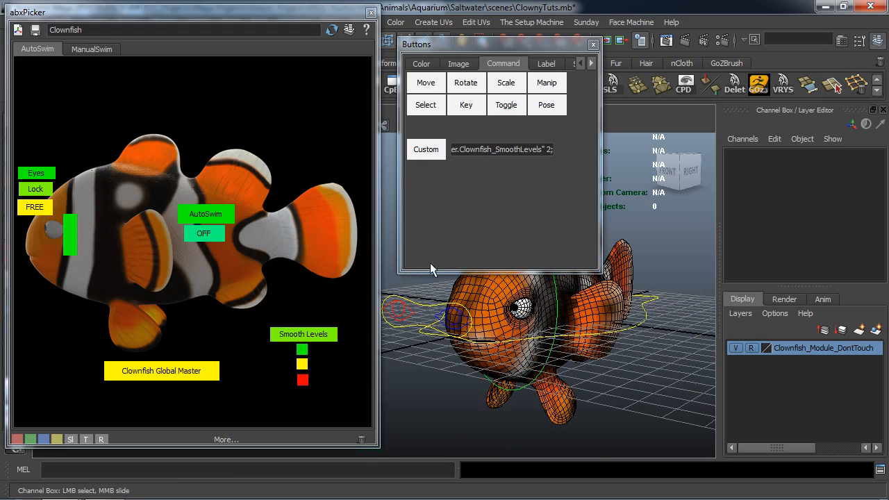
Add a grey picker button in the empty area below the fish's head and widen it to hold a label.
left_click(421, 64)
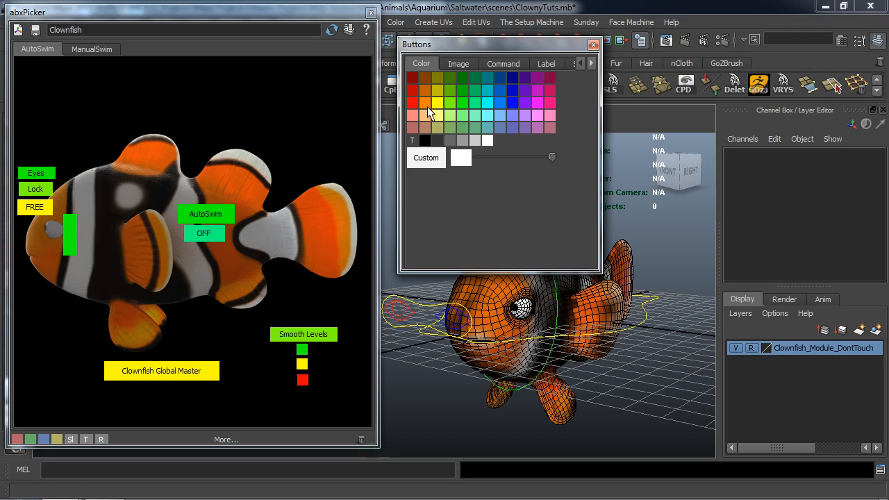
middle_click_drag(463, 143, 189, 288)
middle_click_drag(26, 319, 58, 325)
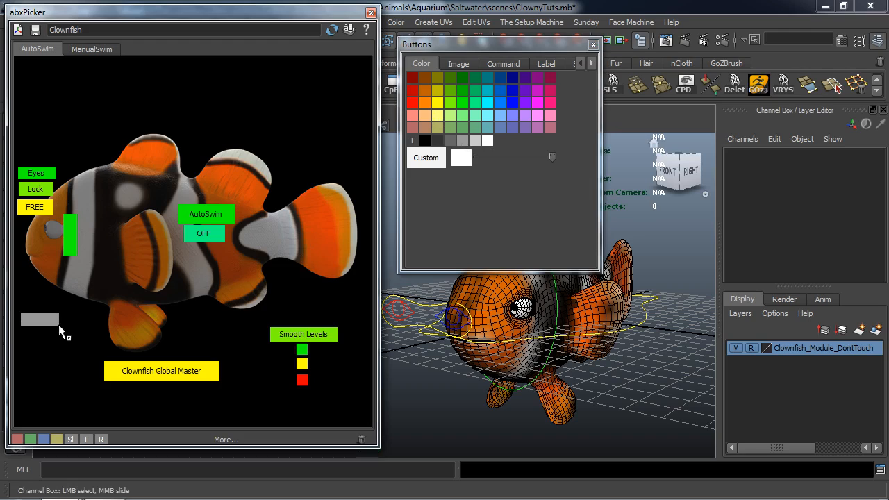
Label the grey picker button "Eye Colors".
left_click(503, 63)
left_click(546, 63)
left_click_drag(505, 144, 415, 147)
type("Eye Colors")
key("Return")
left_click_drag(415, 147, 41, 320)
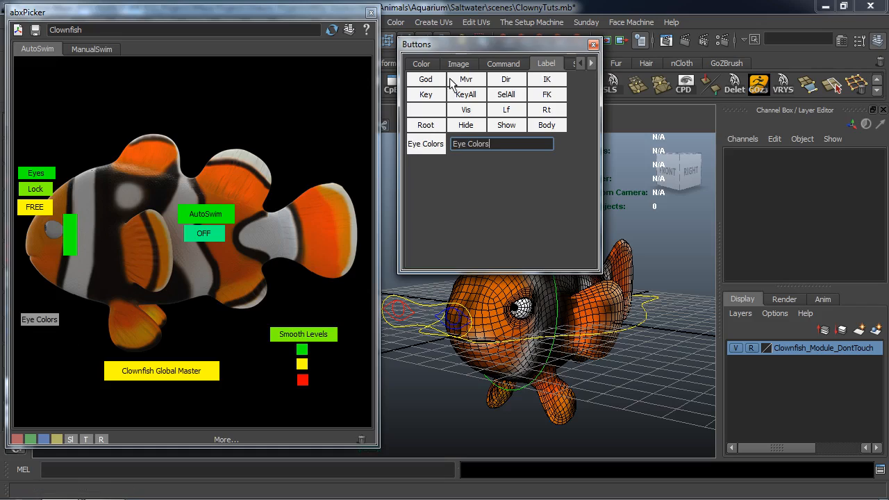
Select the main eye control and choose Blue for its Clownfish Eye Colors attribute.
left_click(422, 64)
left_click(414, 305)
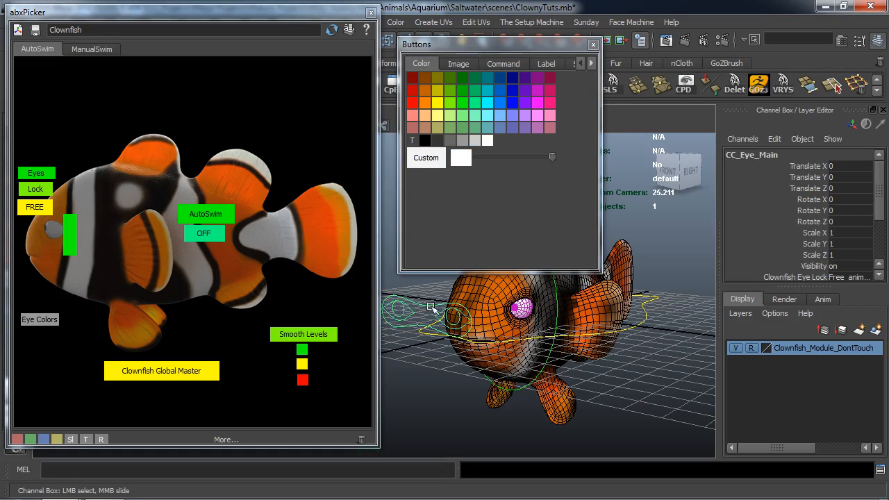
scroll(842, 239, "down", 3)
left_click(844, 228)
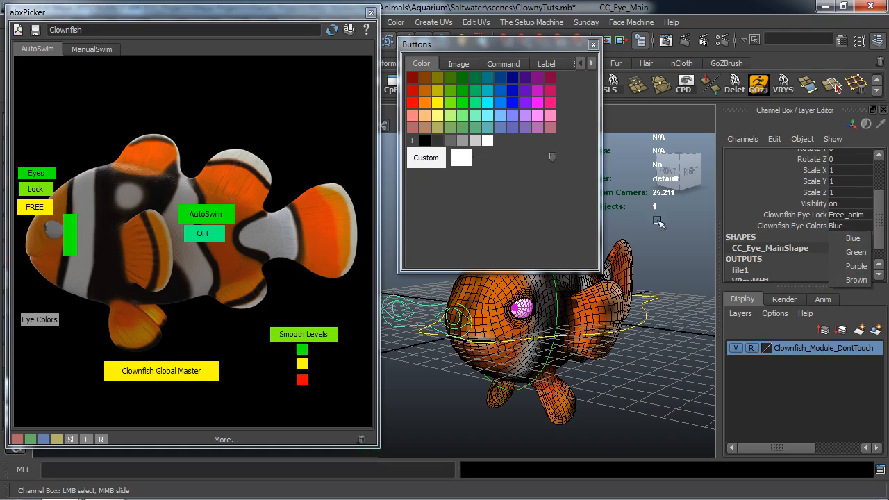
left_click(844, 240)
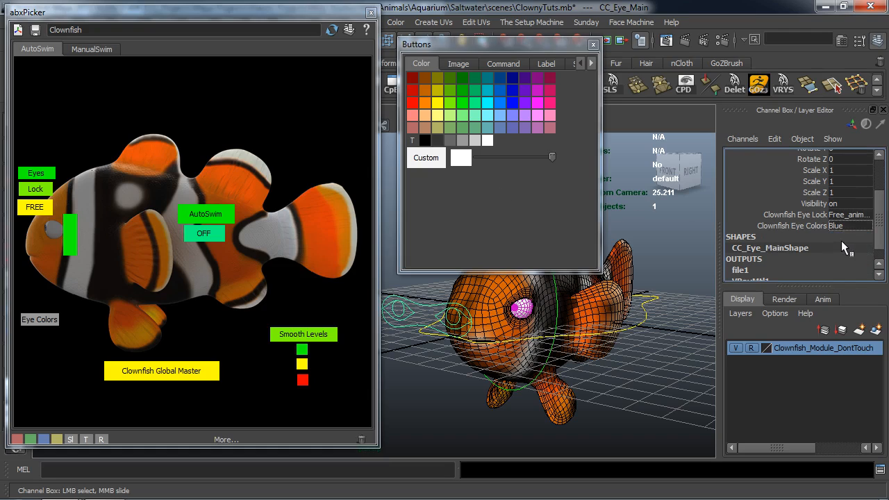
Clear the eye control selection and add a small blue picker button beneath "Eye Colors".
middle_click_drag(502, 103, 336, 398)
left_click(425, 411)
middle_click_drag(361, 441, 361, 440)
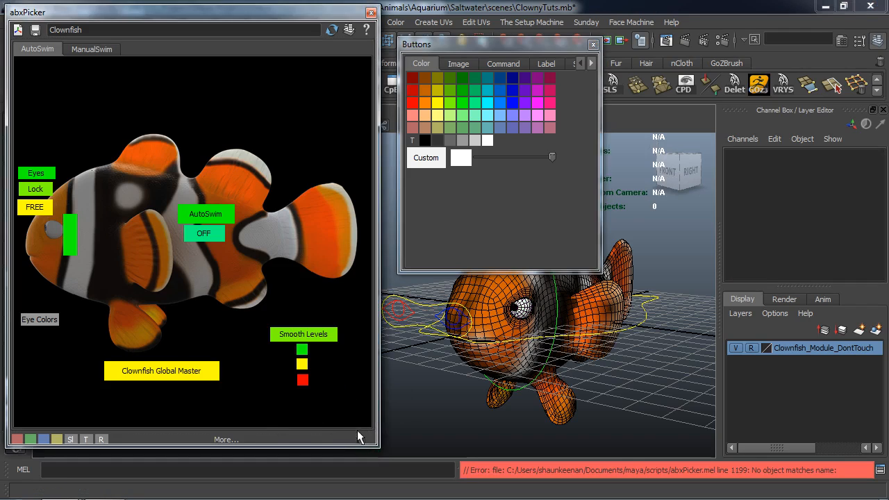
middle_click_drag(513, 102, 144, 274)
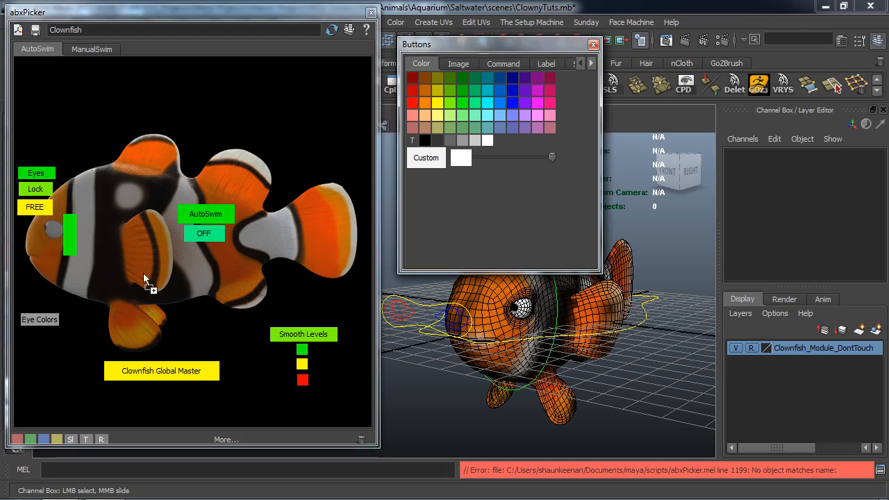
middle_click_drag(38, 331, 38, 333)
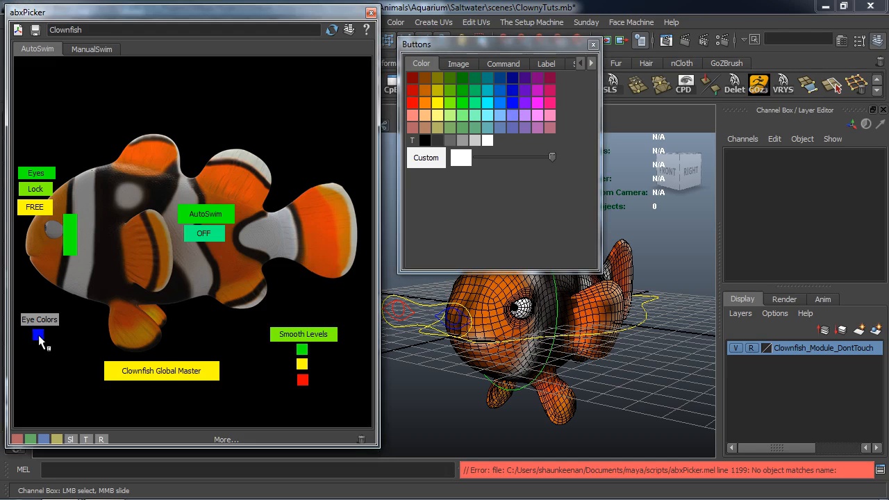
Select the main eye control and open the Script Editor with its history cleared, placed clear of the control's attributes.
left_click(425, 307)
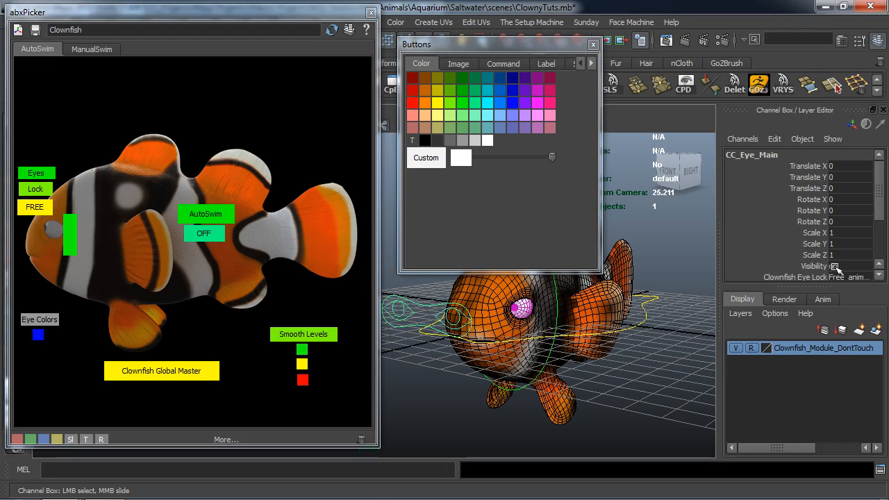
left_click(880, 470)
left_click_drag(656, 109, 545, 63)
left_click(529, 103)
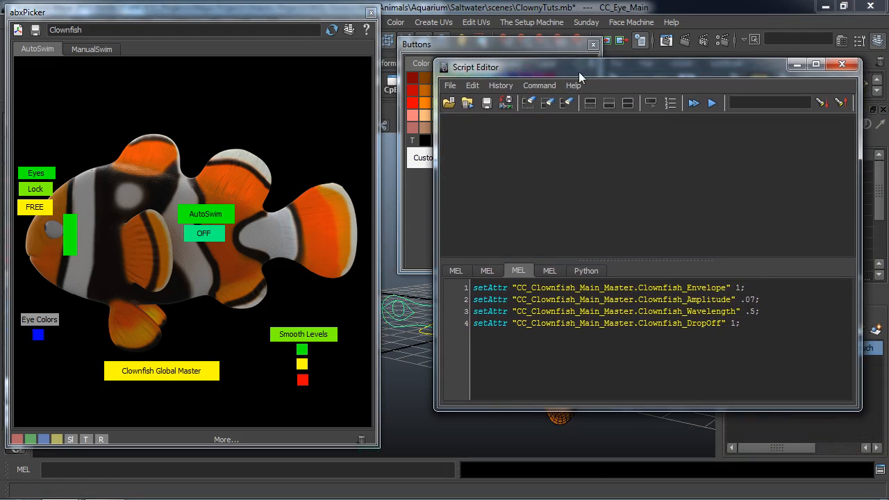
left_click_drag(579, 72, 299, 109)
Set the main eye control's Clownfish Eye Colors to Blue and copy the echoed setAttr command from the script history.
scroll(834, 227, "down", 2)
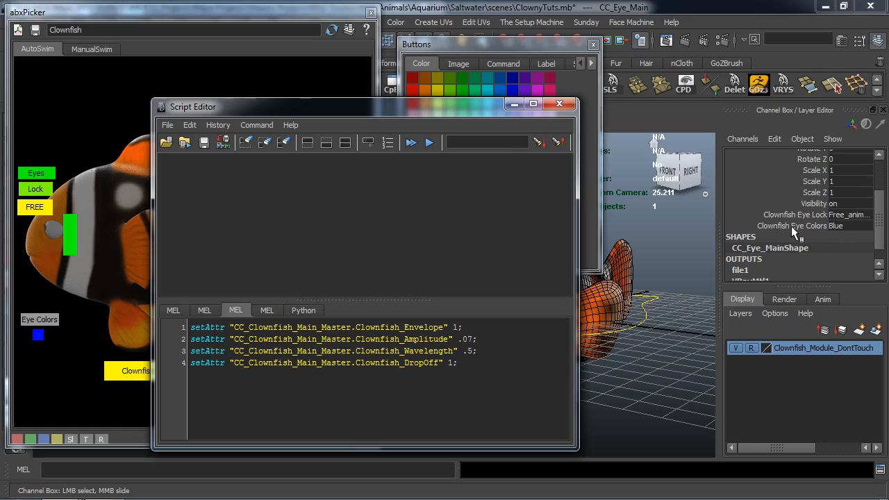
left_click(845, 226)
left_click(849, 241)
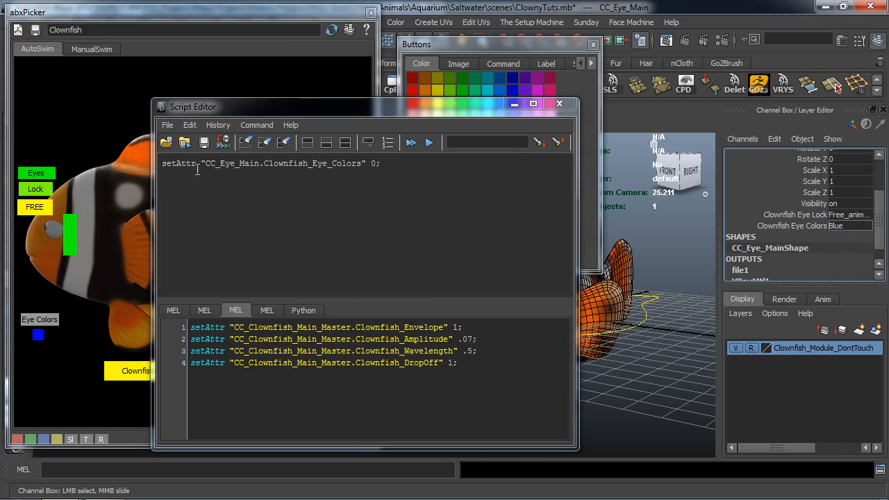
left_click_drag(380, 164, 162, 171)
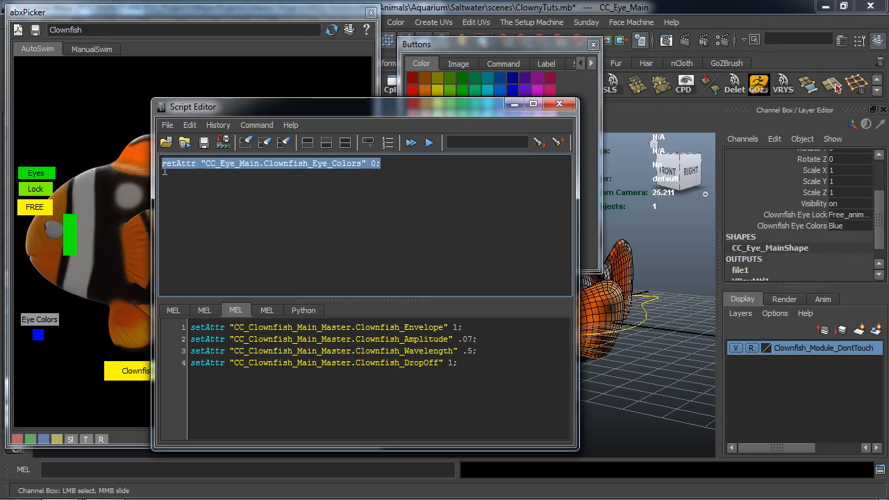
left_click_drag(479, 110, 888, 170)
Replace the custom button command with setAttr "CC_Eye_Main.Clownfish_Eye_Colors" 0; and assign it to the blue picker button.
left_click(501, 63)
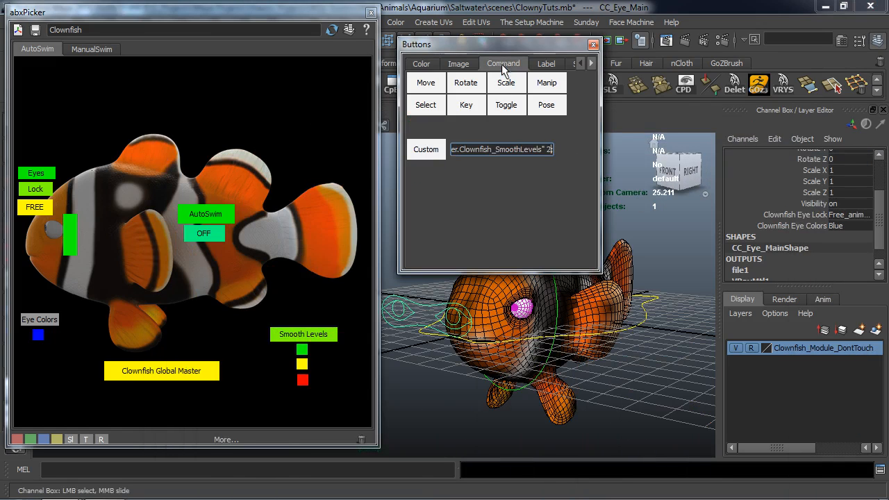
triple_click(514, 150)
key("BackSpace")
type("setAttr \"CC_Eye_Main.Clownfish_EyeColors\" 0;")
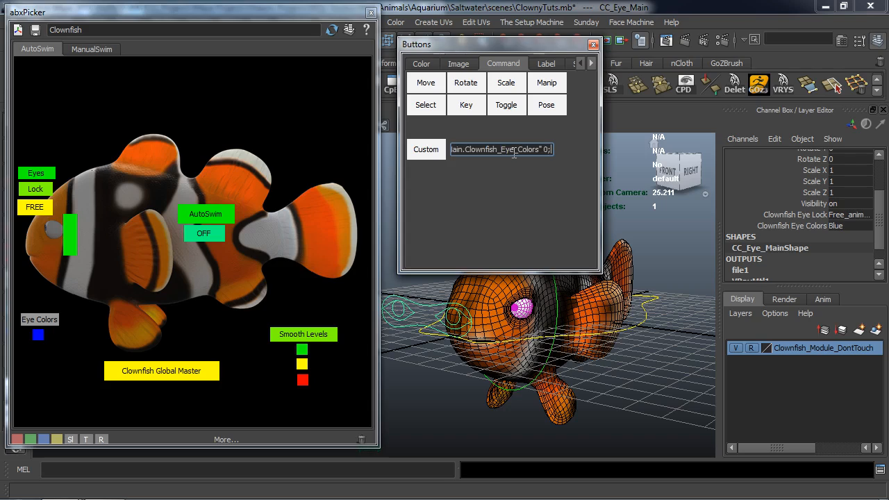
left_click_drag(425, 147, 316, 222)
middle_click_drag(42, 338, 38, 334)
Check the Clownfish Eye Colors options and add a small green picker button beside the blue one.
left_click(422, 64)
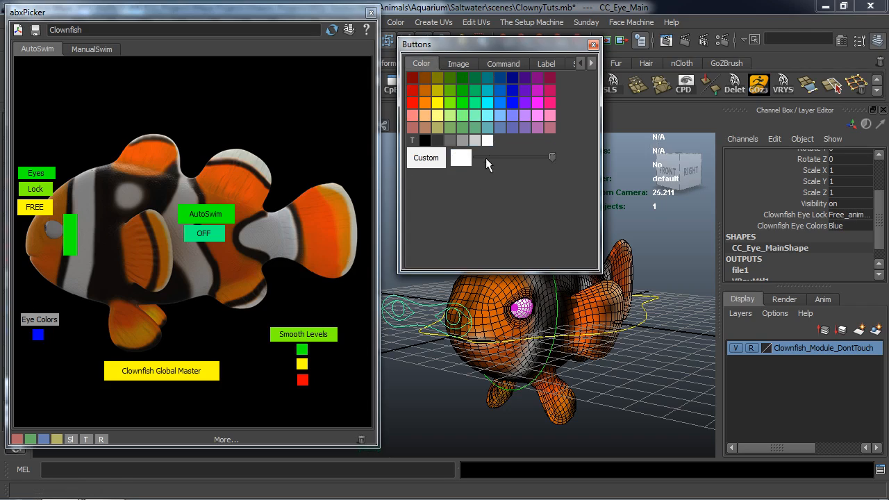
left_click(847, 225)
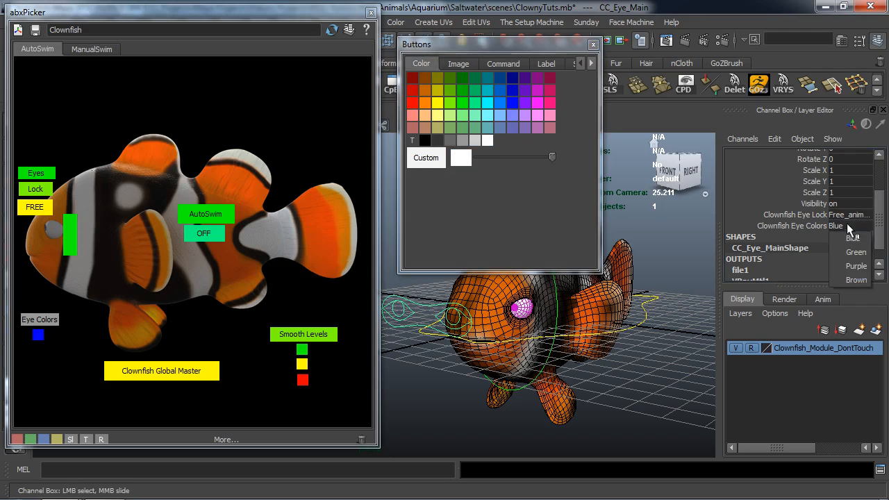
left_click_drag(458, 111, 48, 336)
middle_click_drag(50, 335, 49, 335)
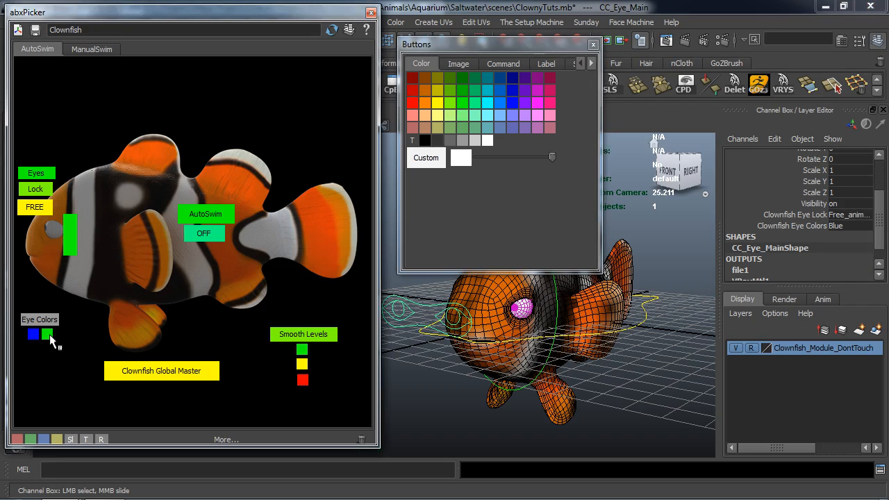
Change the custom command's Clownfish_Eye_Colors value to 1 and assign it to the green eye-colour button.
left_click(520, 64)
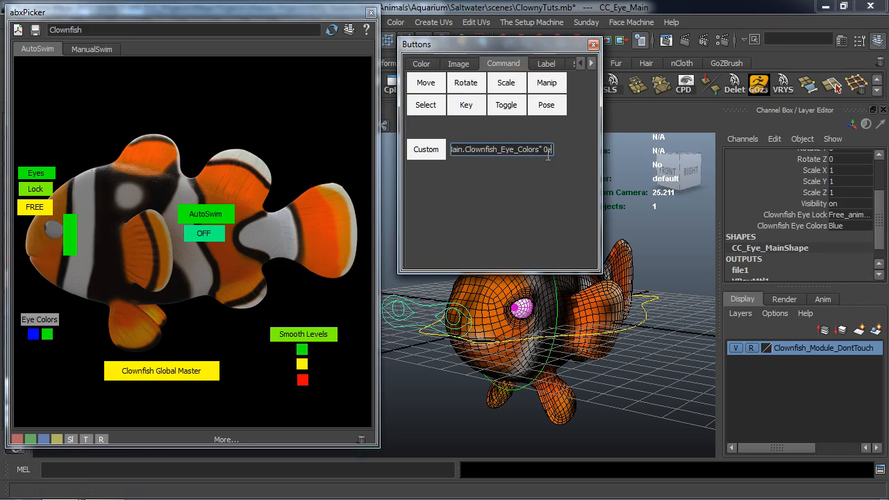
key("BackSpace")
type("1")
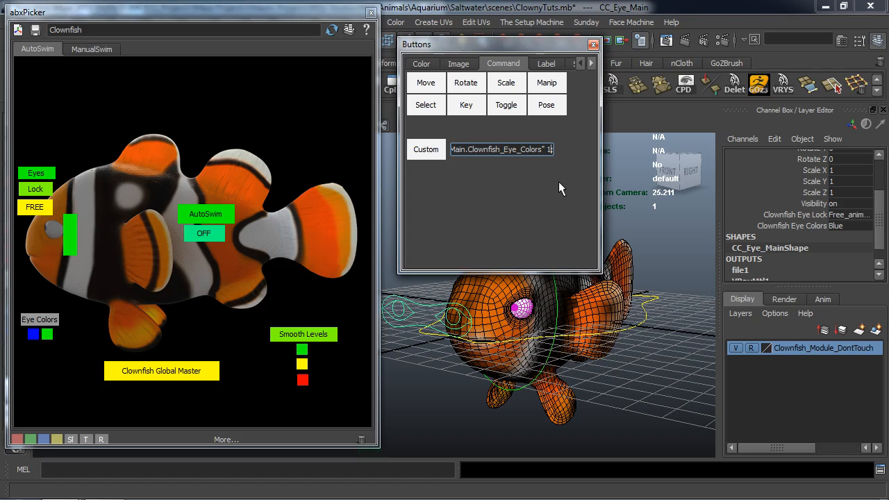
left_click_drag(419, 152, 49, 334)
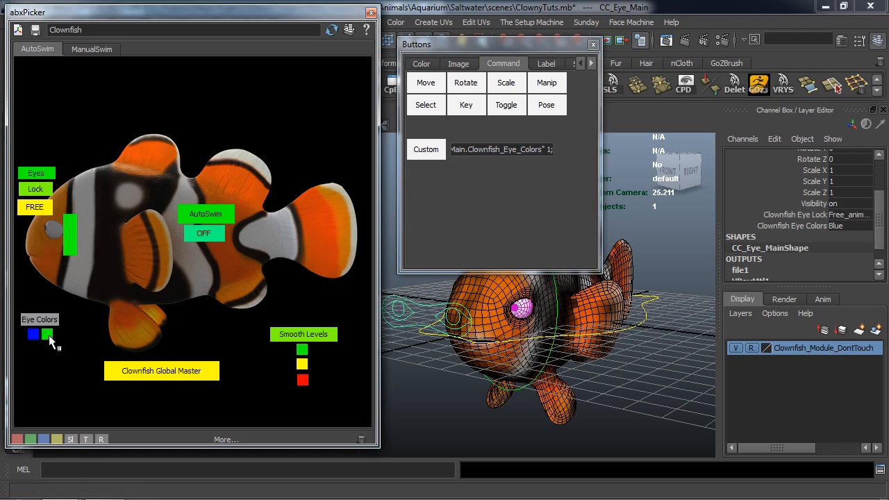
Clear the selection and test the green eye-colour button on a close-up of the fish's eye.
left_click(590, 393)
scroll(590, 356, "up", 5)
middle_click_drag(590, 356, 374, 343, "alt")
right_click_drag(538, 368, 617, 391, "alt")
middle_click_drag(616, 392, 502, 326, "alt")
right_click_drag(503, 326, 596, 355, "alt")
middle_click_drag(595, 352, 583, 355, "alt")
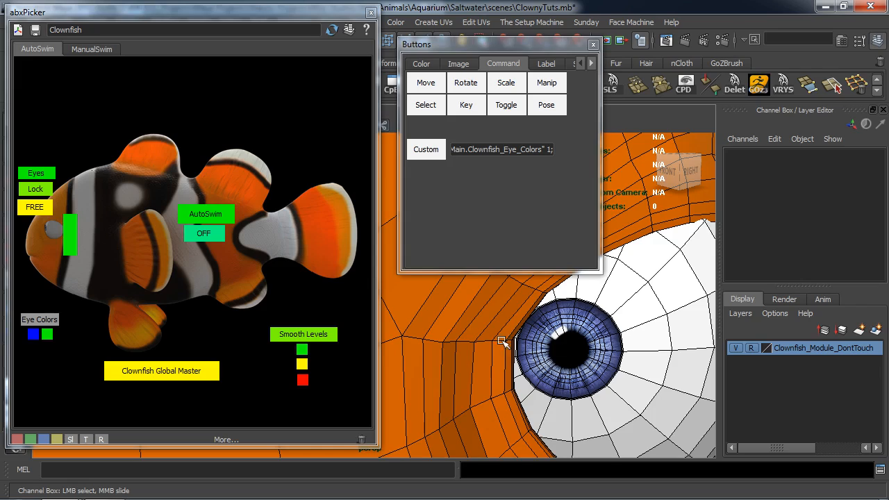
left_click(47, 334)
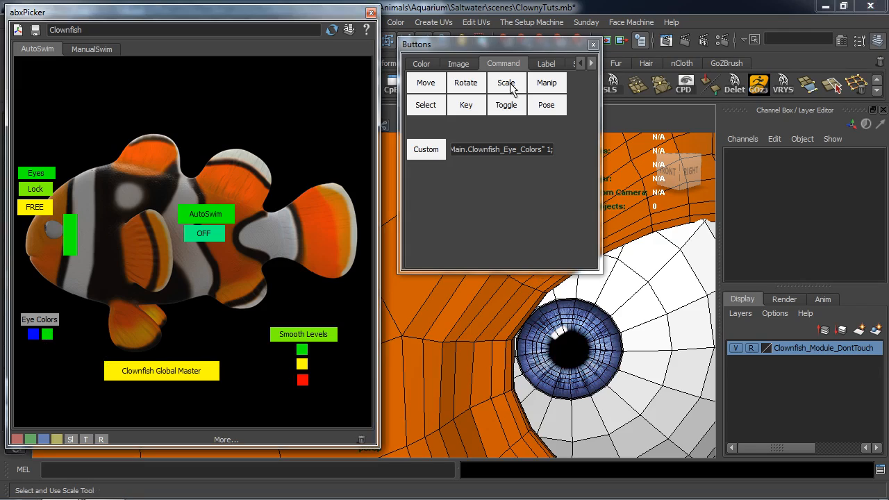
right_click_drag(590, 319, 479, 367, "alt")
middle_click_drag(480, 367, 597, 355, "alt")
Check the main eye control's Eye Colors options, clear the selection and add a purple picker button beneath the blue one.
left_click(422, 279)
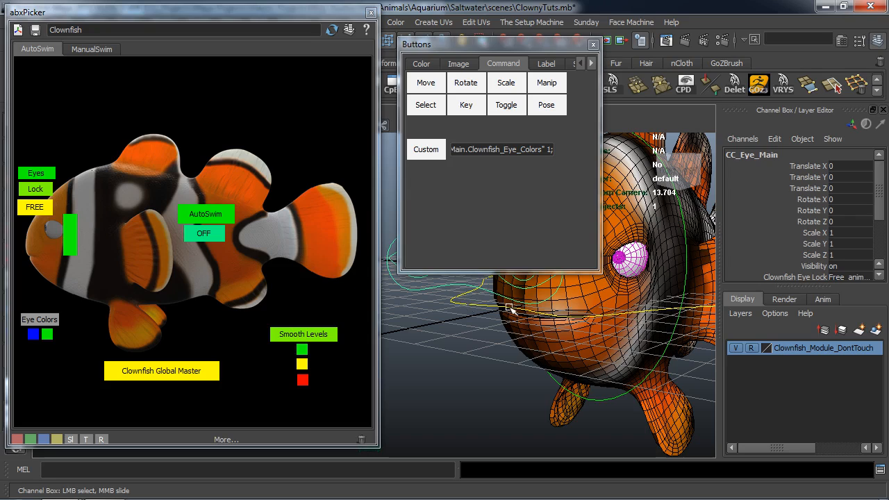
scroll(837, 246, "down", 3)
left_click(842, 228)
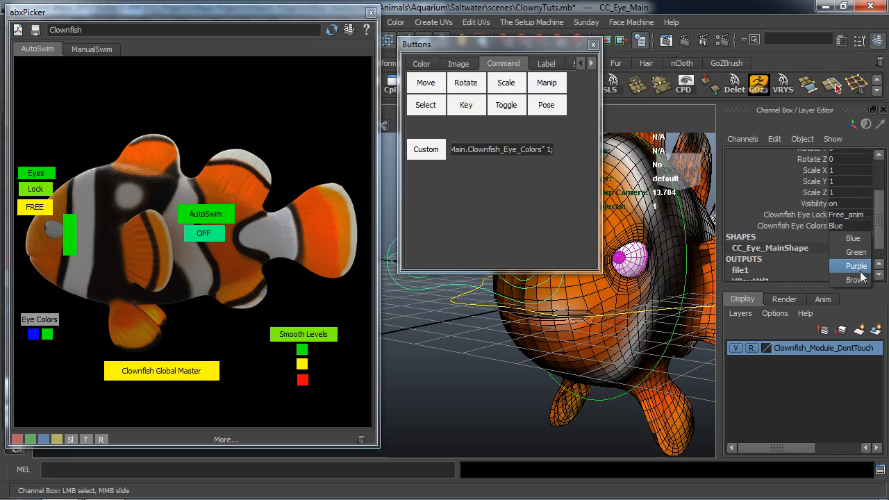
left_click(446, 384)
left_click_drag(447, 383, 475, 265, "alt")
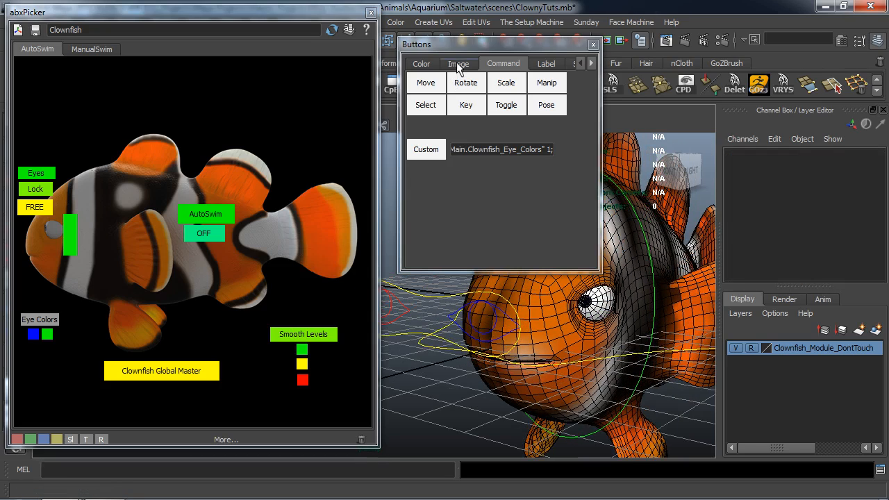
left_click(423, 63)
left_click_drag(490, 129, 33, 347)
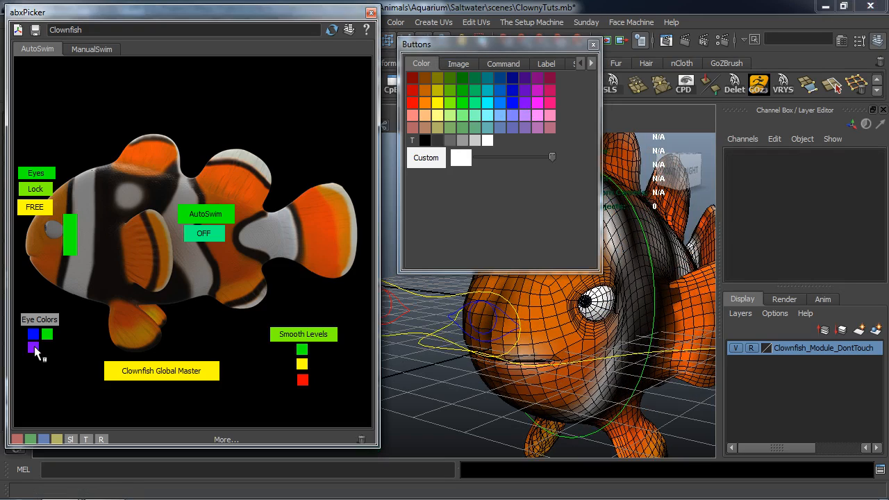
Change the custom command's Clownfish_Eye_Colors value to 2 and assign it to the purple eye-colour button.
left_click(502, 63)
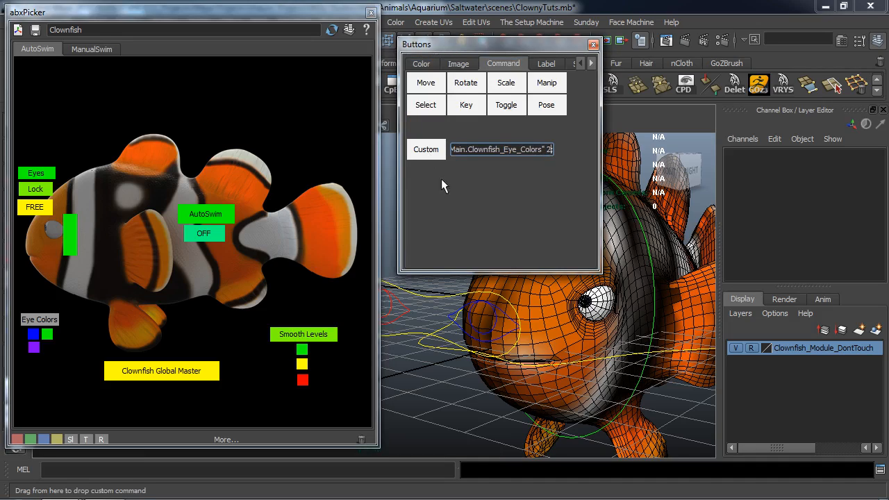
scroll(603, 320, "up", 5)
middle_click_drag(603, 320, 419, 337, "alt")
scroll(418, 337, "up", 1)
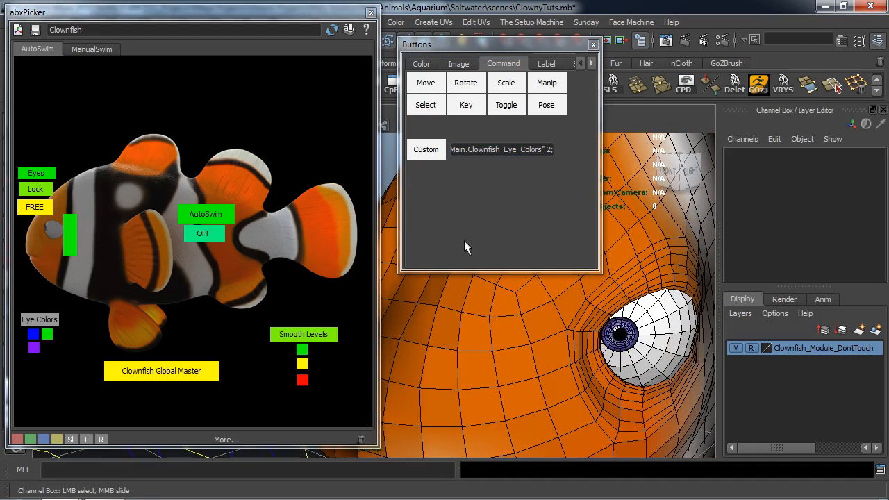
middle_click_drag(434, 150, 35, 348)
scroll(388, 349, "down", 5)
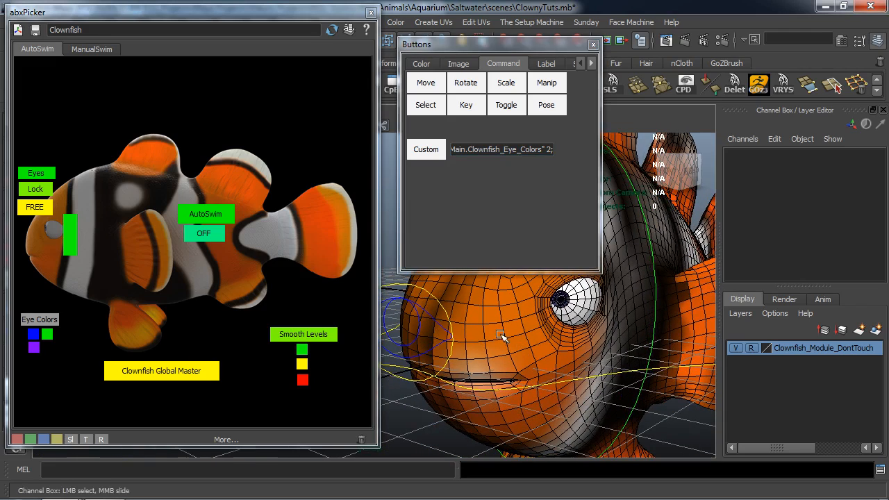
Check the main eye control's Eye Colors options again, clear the selection and add an orange picker button beside the purple one.
left_click(392, 375)
scroll(835, 250, "down", 2)
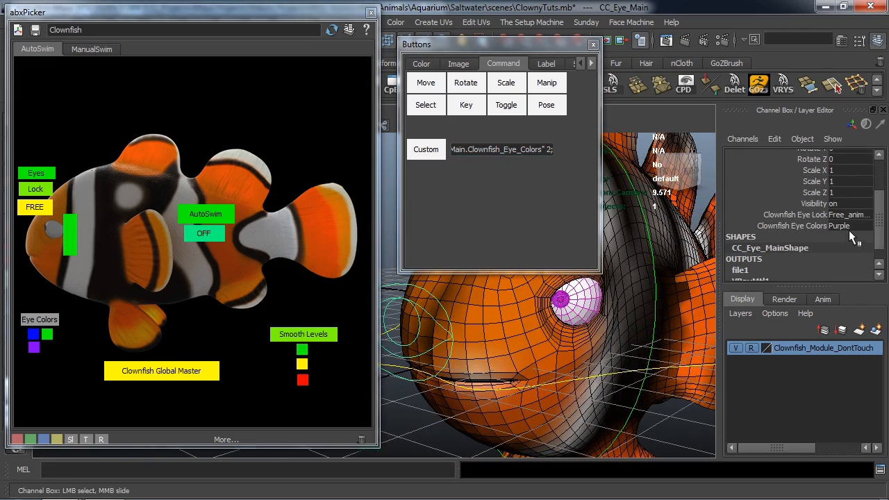
left_click(850, 227)
left_click(425, 428)
left_click(421, 64)
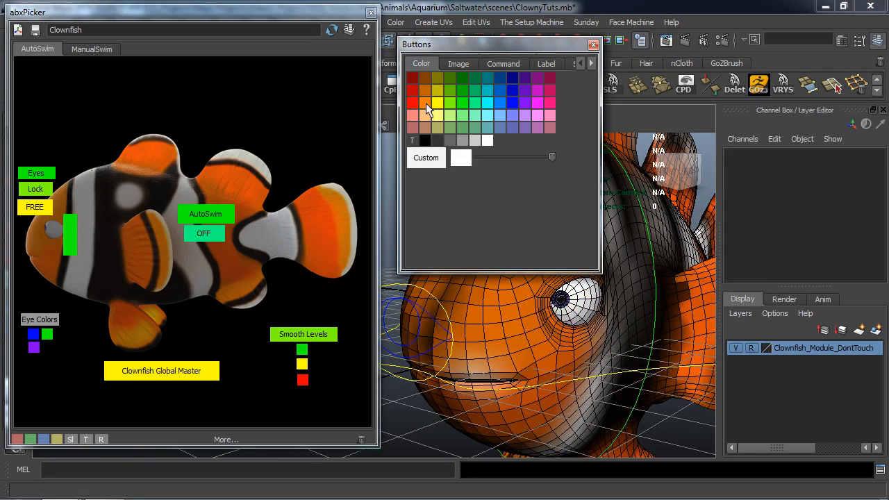
middle_click_drag(425, 102, 46, 350)
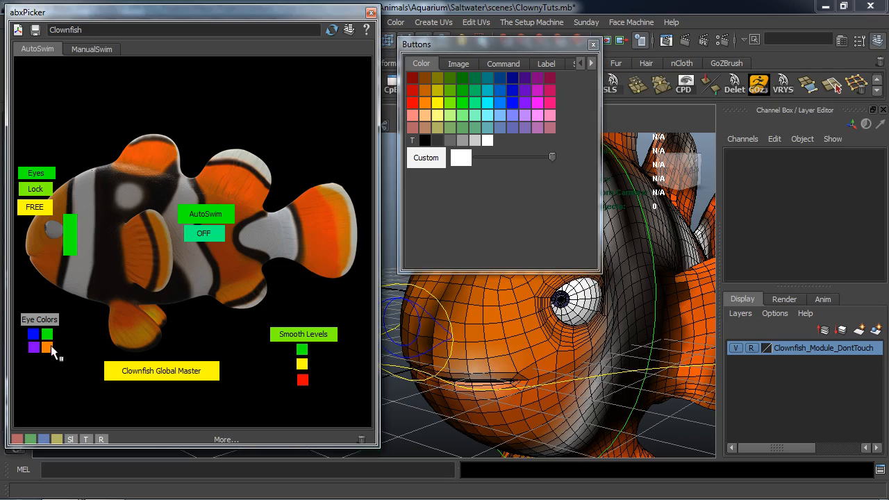
Change the custom command's Clownfish_Eye_Colors value to 3 and assign it to the orange eye-colour button.
left_click(508, 61)
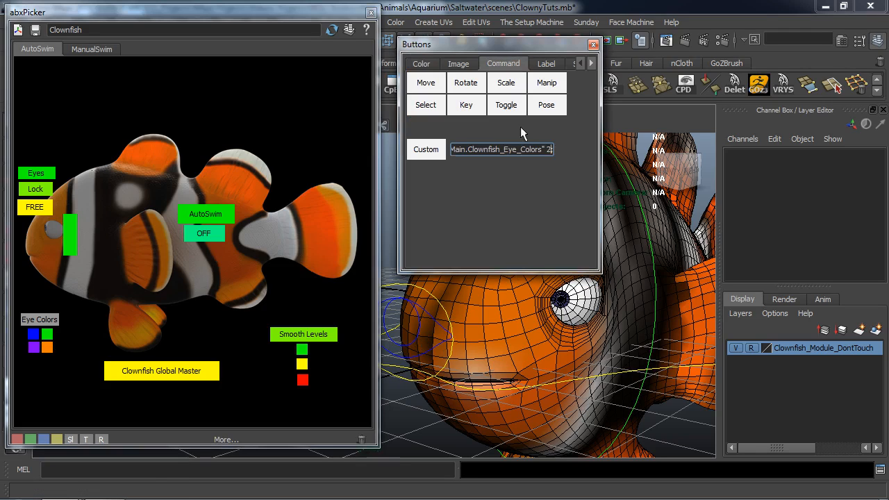
key("BackSpace")
key("BackSpace")
type("3")
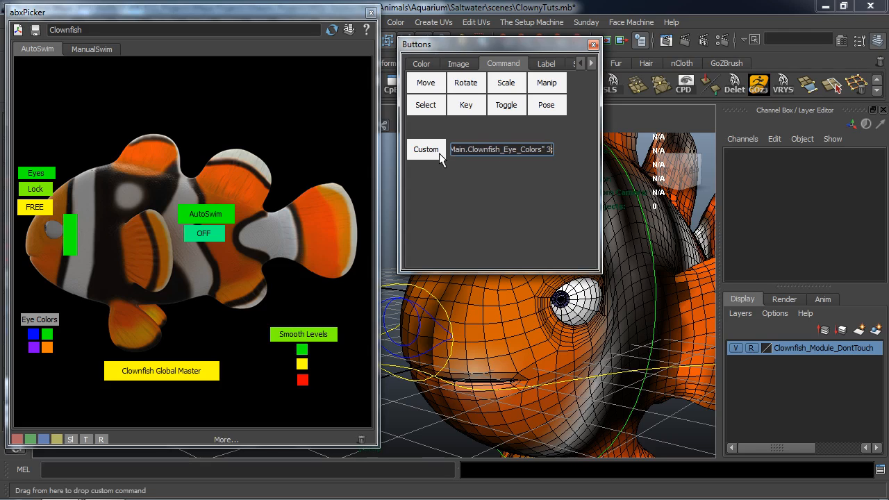
scroll(611, 361, "up", 5)
middle_click_drag(622, 339, 473, 346, "alt")
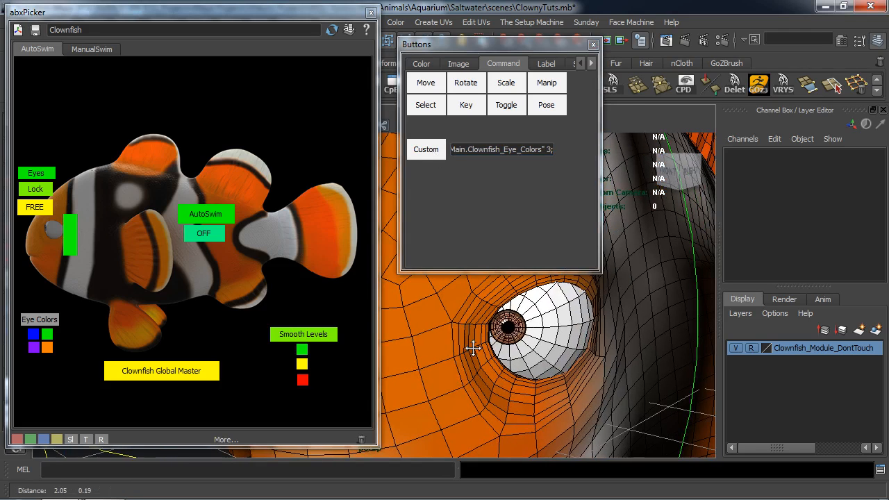
middle_click_drag(423, 149, 50, 352)
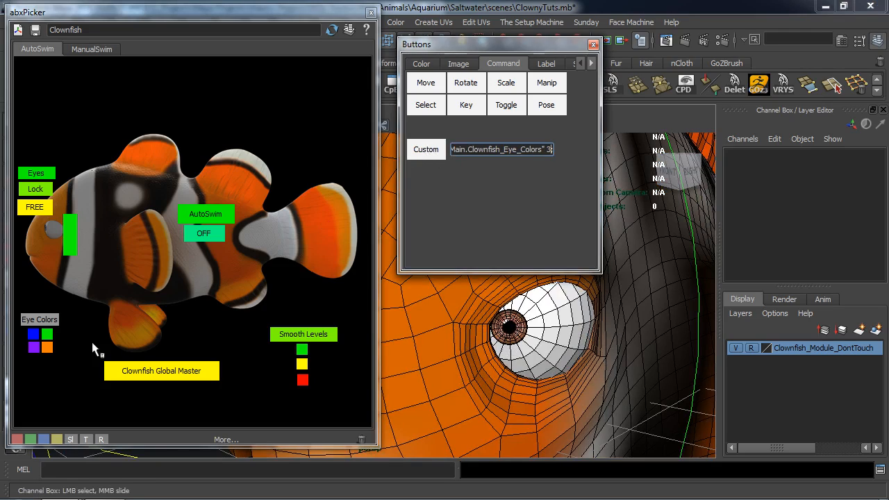
Test the blue, green and orange eye-colour buttons on the fish's eye.
left_click(33, 336)
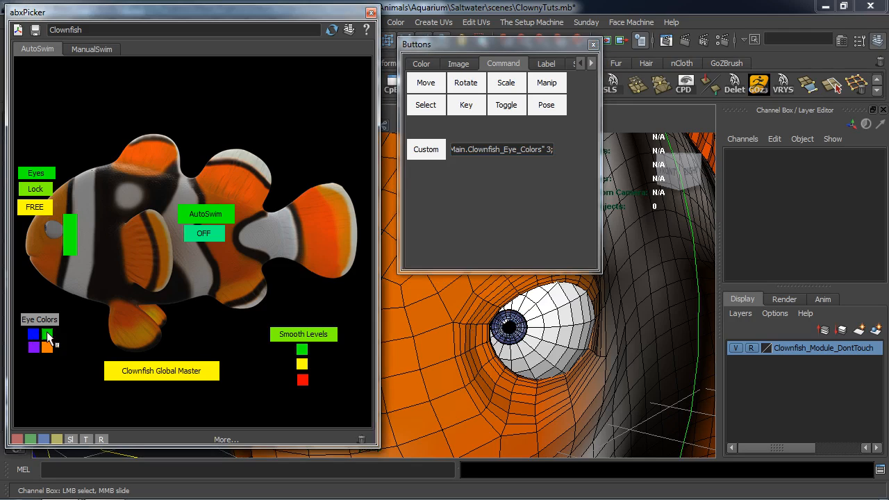
left_click(47, 335)
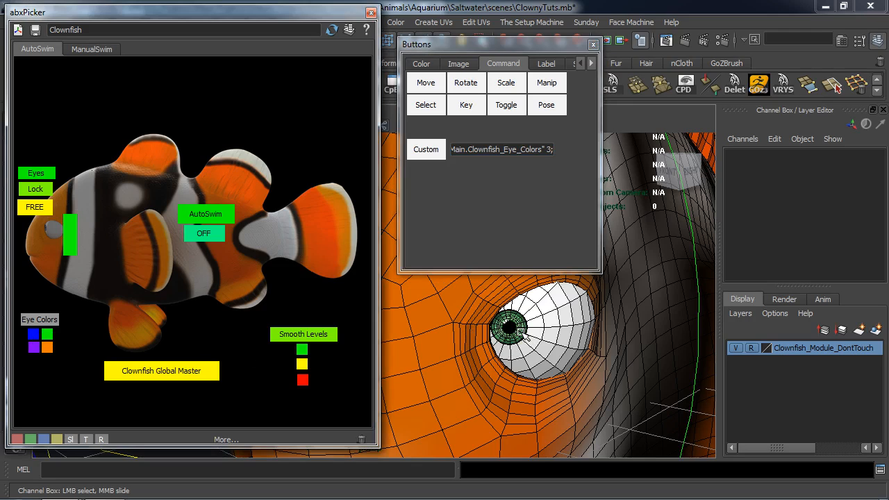
left_click(49, 347)
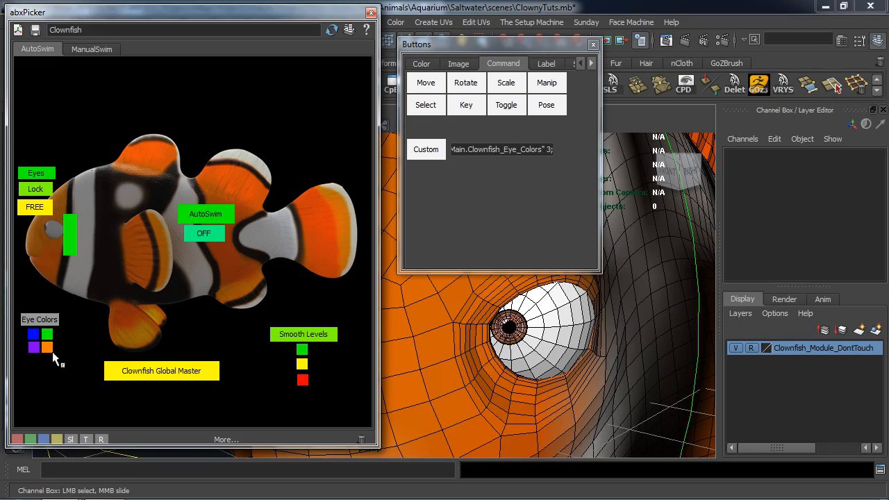
Recolour the orange eye-colour button dark brown.
left_click(421, 63)
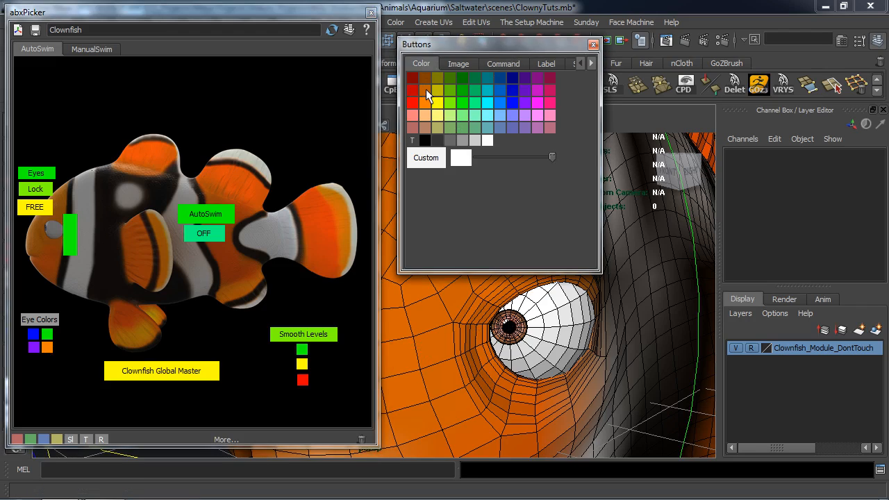
left_click_drag(425, 89, 47, 349)
left_click_drag(426, 77, 48, 348)
scroll(476, 373, "down", 5)
middle_click_drag(474, 373, 561, 357, "alt")
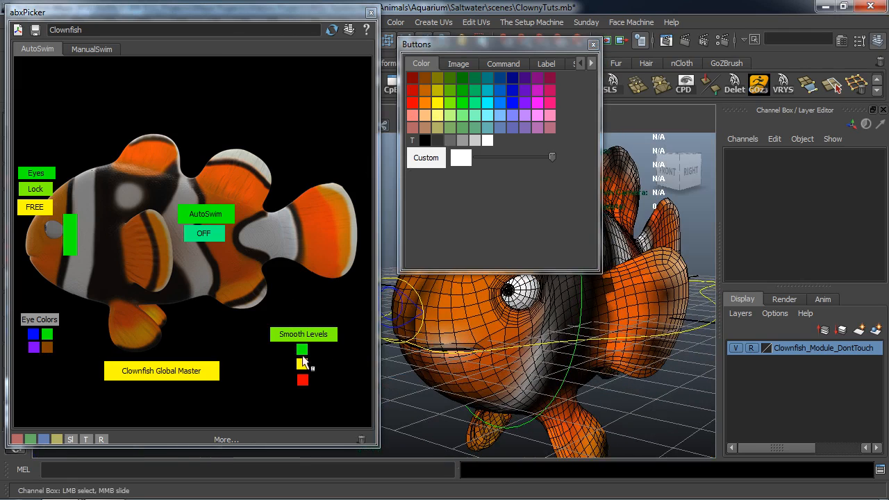
Switch the eyes back to blue with the picker's blue button and save the picker sheet.
left_click(33, 334)
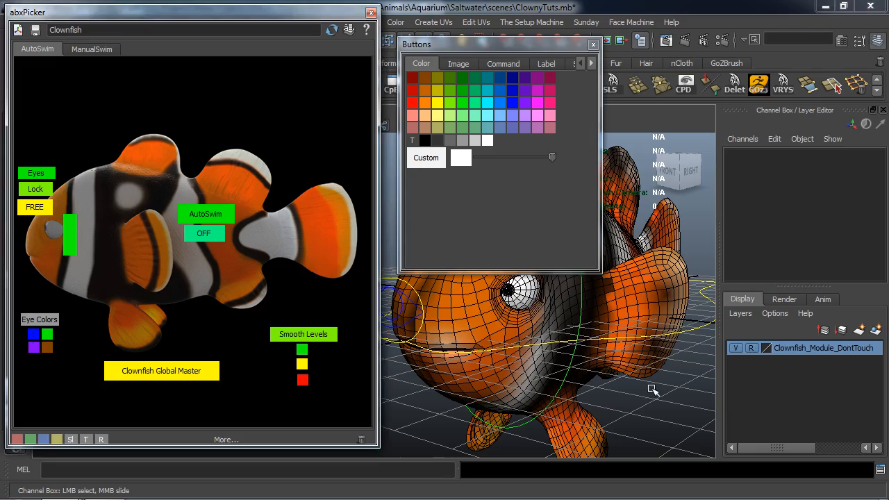
left_click_drag(507, 384, 490, 363, "alt")
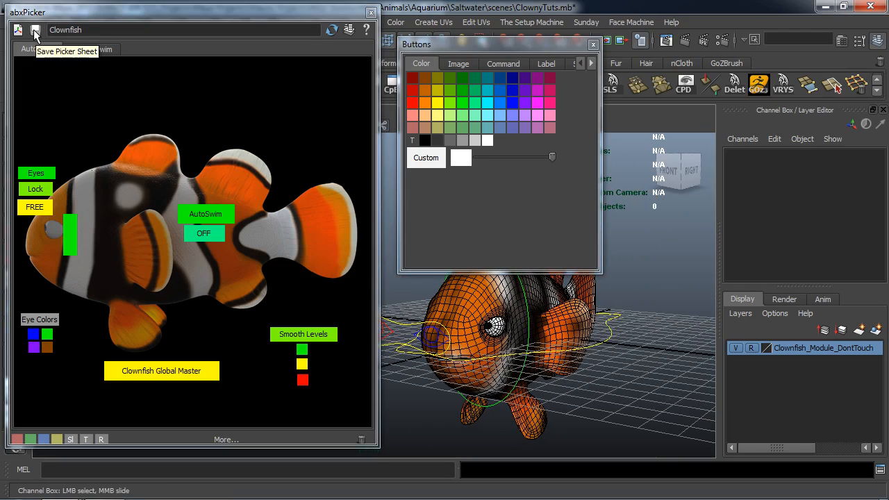
left_click(34, 32)
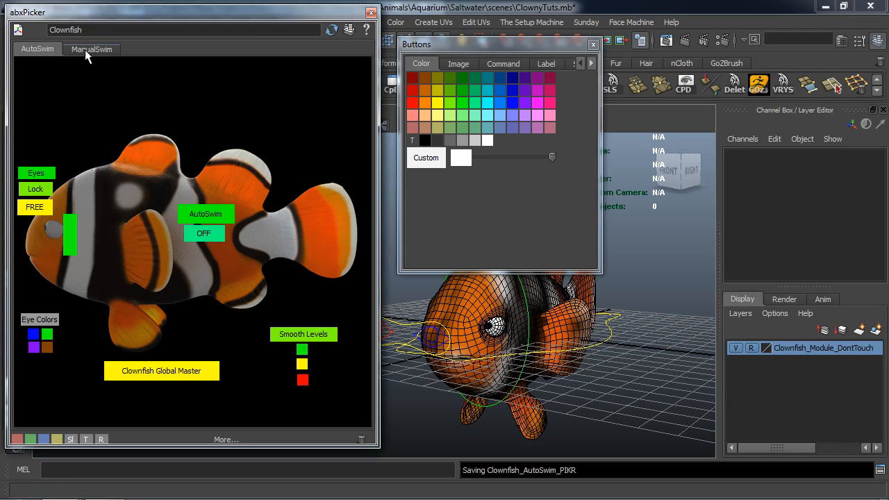
On the ManualSwim sheet, place a wide yellowish button in the empty area above the fish's front dorsal fin.
left_click(89, 51)
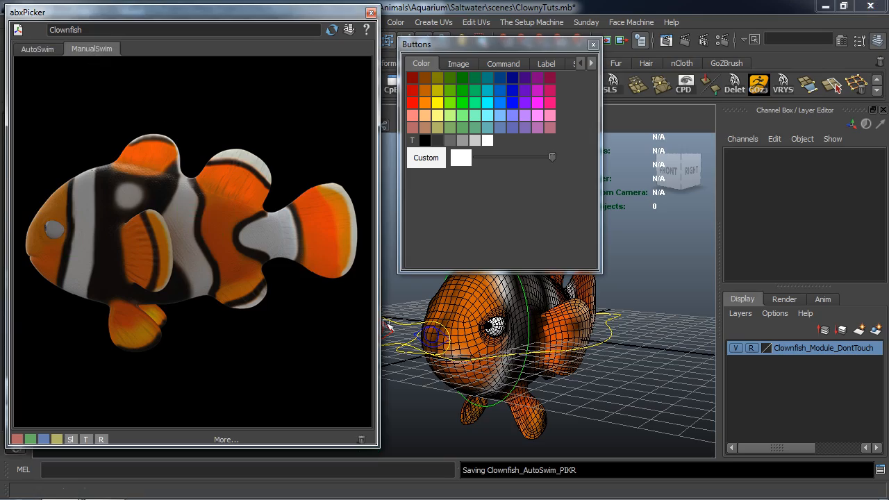
left_click_drag(504, 350, 426, 395, "alt")
middle_click_drag(425, 394, 467, 368, "alt")
left_click_drag(467, 368, 479, 356, "alt")
left_click_drag(510, 44, 495, 27)
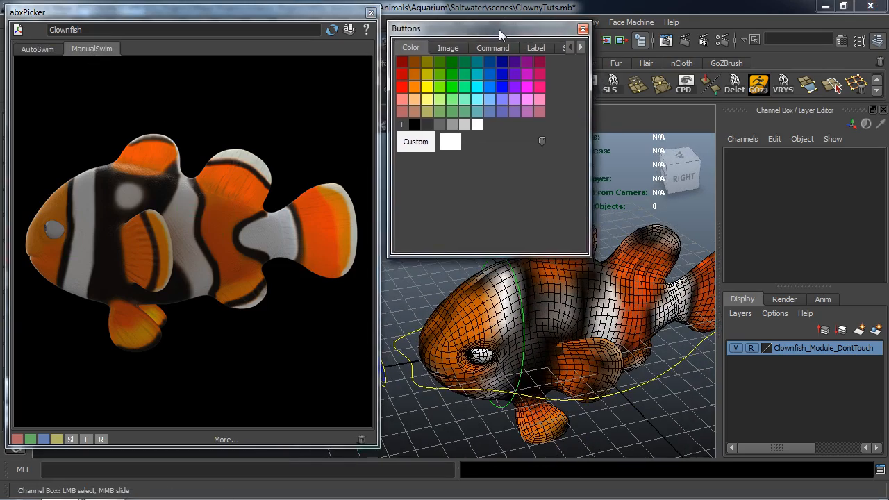
mouse_move(575, 375)
left_mouse_down("alt")
mouse_move(595, 373)
mouse_move(589, 379)
left_mouse_up("alt")
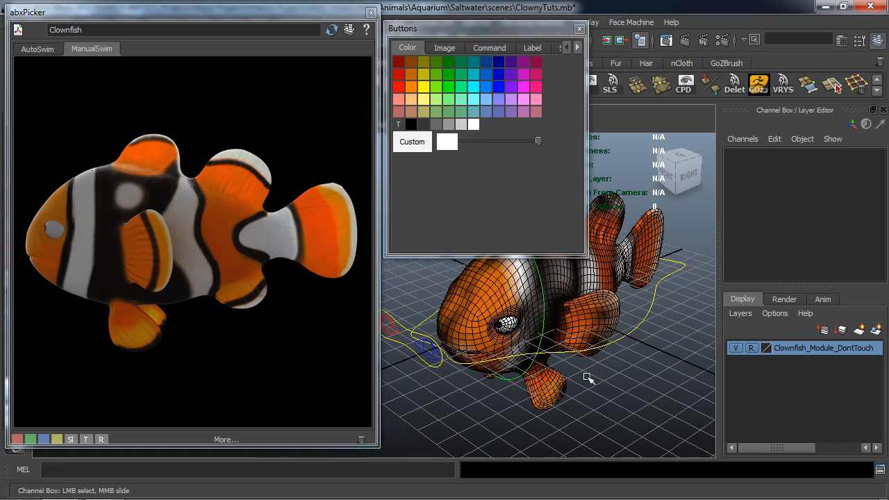
left_click_drag(60, 438, 175, 81)
Label the new wide button "Manual Swim".
left_click(532, 49)
left_click_drag(485, 128, 413, 128)
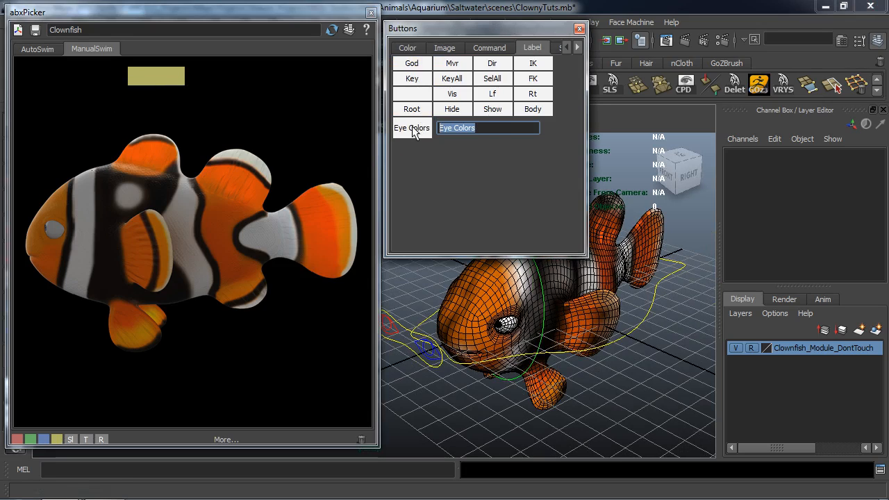
type("Manual Swim")
key("Return")
middle_click_drag(413, 132, 175, 77)
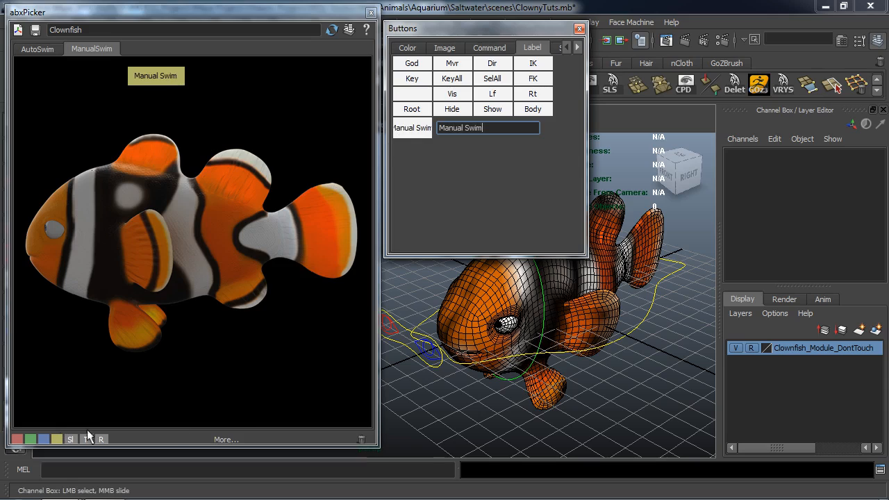
Add two smaller yellowish buttons side by side directly below the Manual Swim button.
middle_click_drag(57, 440, 57, 434)
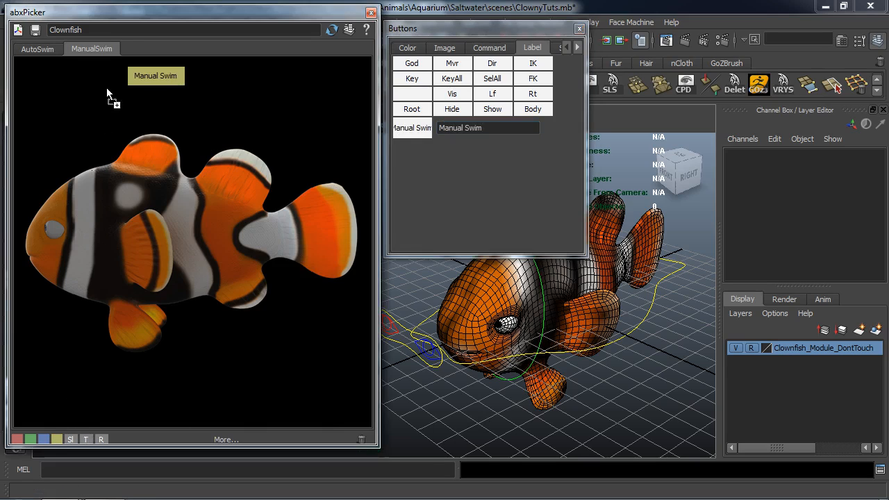
middle_click_drag(147, 96, 141, 102)
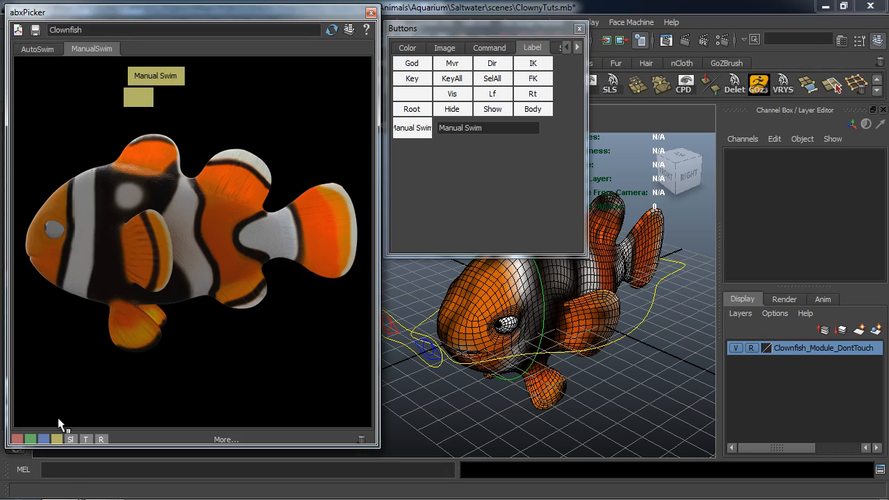
middle_click_drag(58, 440, 185, 149)
middle_click_drag(167, 99, 185, 101)
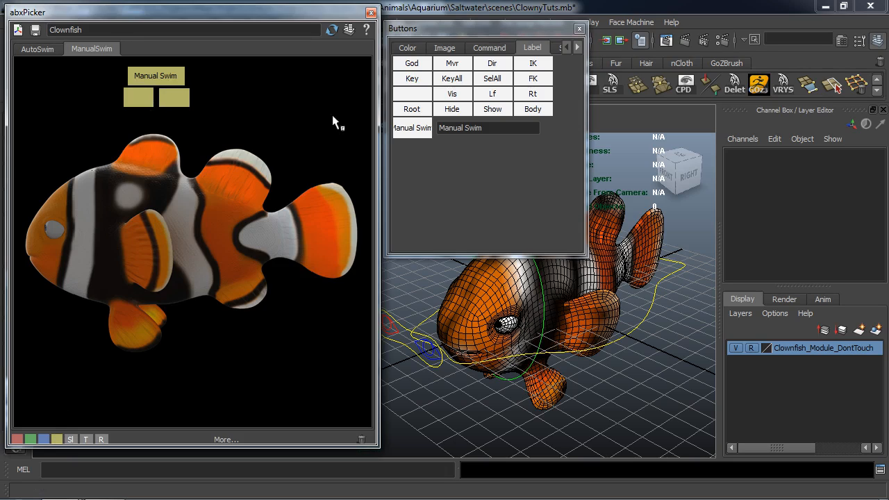
Label the two small buttons below Manual Swim "ON" and "OFF".
left_click(515, 132)
type("ON")
key("Return")
left_click_drag(410, 127, 138, 103)
left_click_drag(470, 132, 416, 130)
type("OFF")
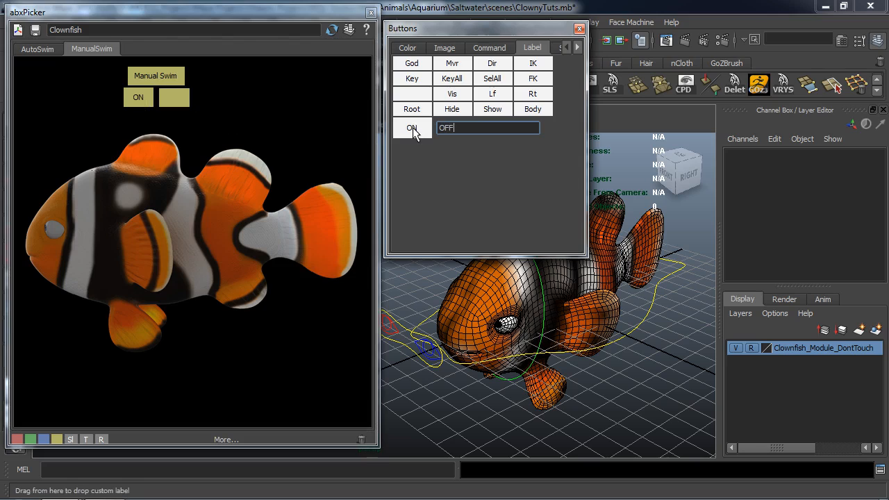
left_click_drag(413, 132, 171, 97)
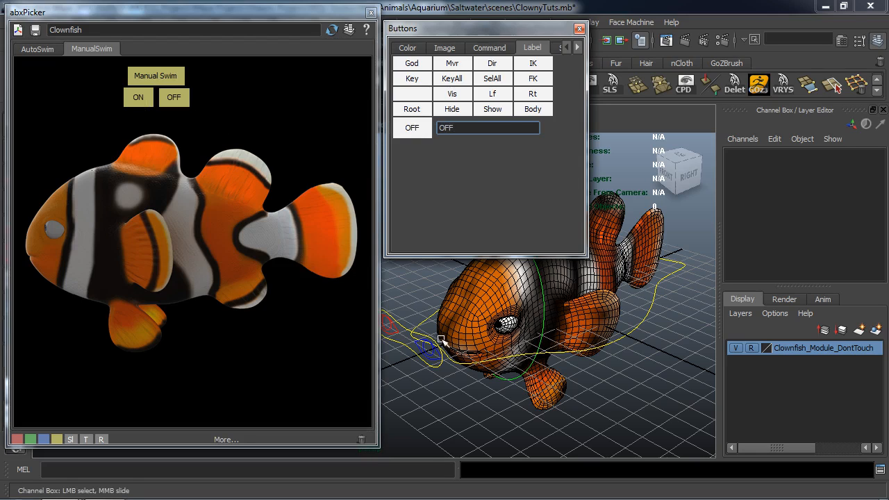
Set the main master control's CC Clown Man Body Ctrls Vis to Hide and copy the echoed setAttr command from the Script Editor.
left_click(656, 316)
left_click(879, 469)
left_click_drag(432, 149, 182, 58)
left_click(150, 89)
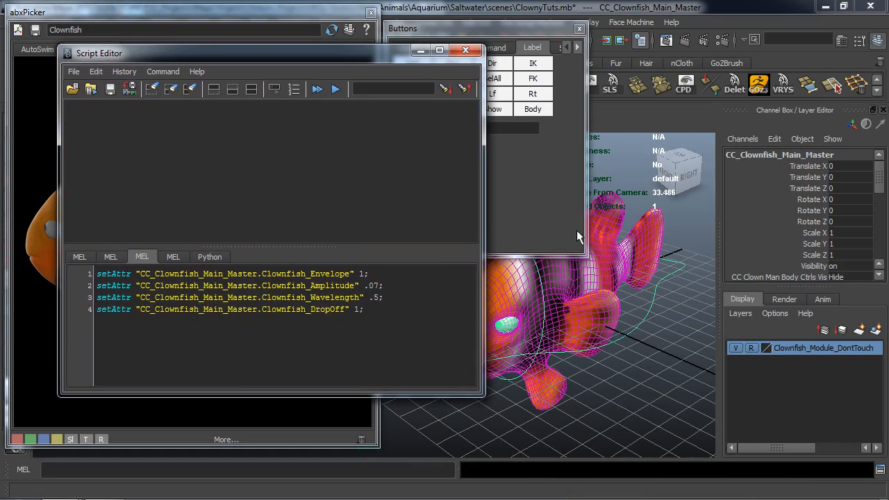
scroll(840, 230, "down", 5)
scroll(839, 230, "up", 1)
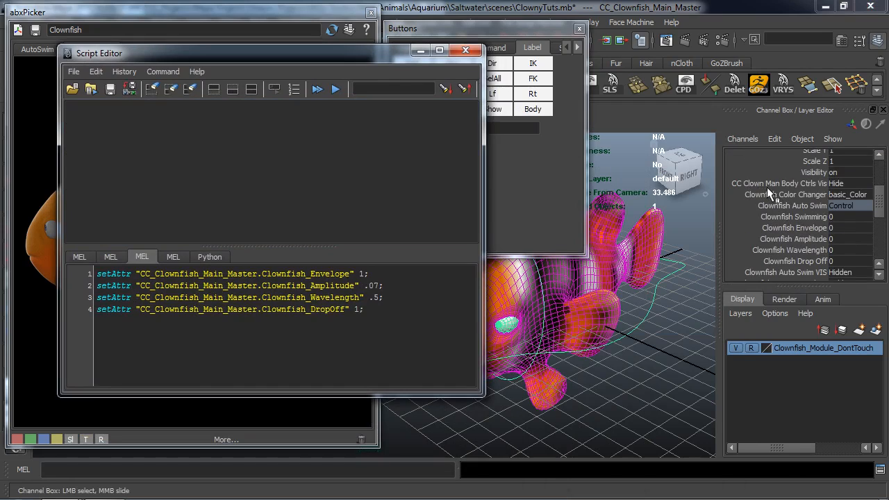
left_click(840, 184)
left_click(847, 197)
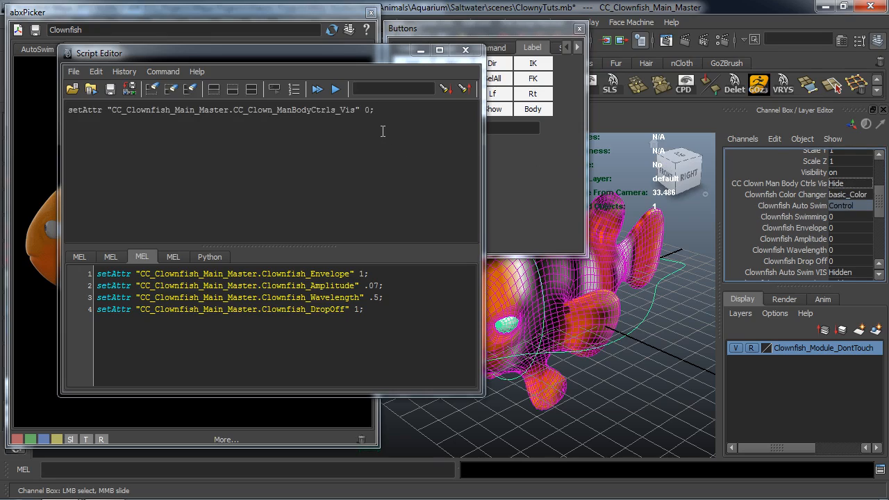
left_click_drag(375, 110, 67, 111)
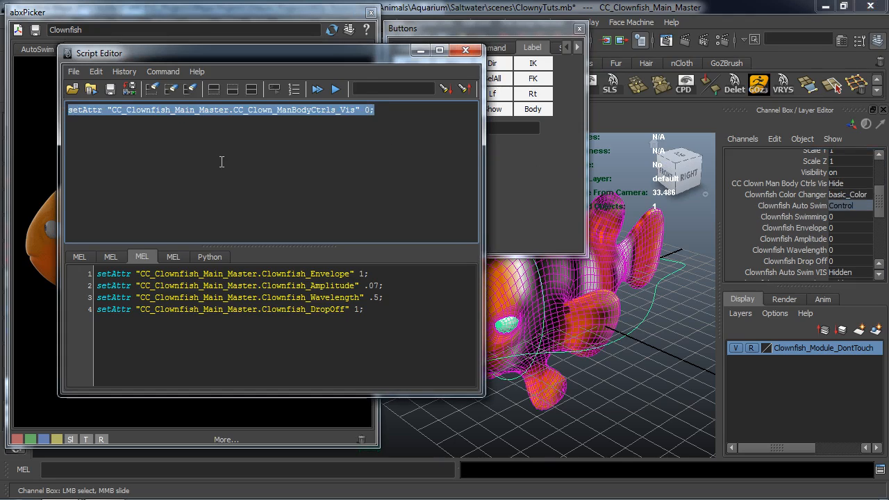
left_click(420, 51)
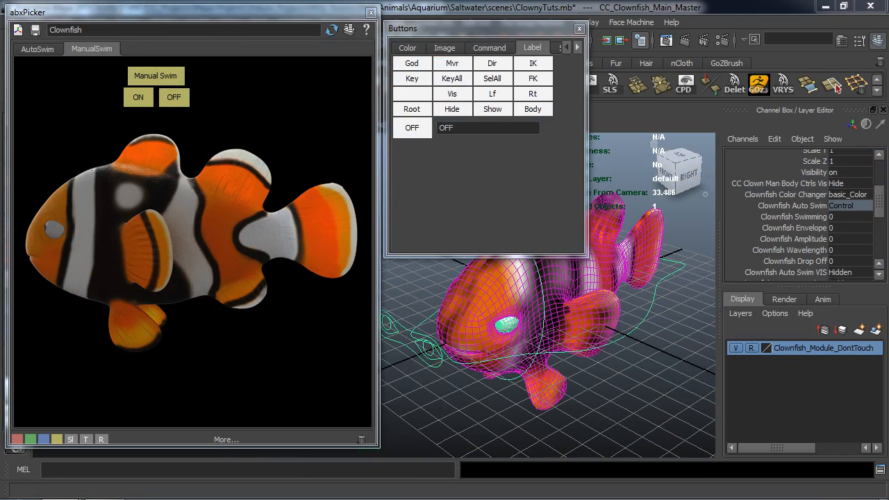
Replace the custom command with the copied CC_Clown_ManBodyCtrls_Vis command at value 0 and assign it to the OFF button.
left_click(489, 48)
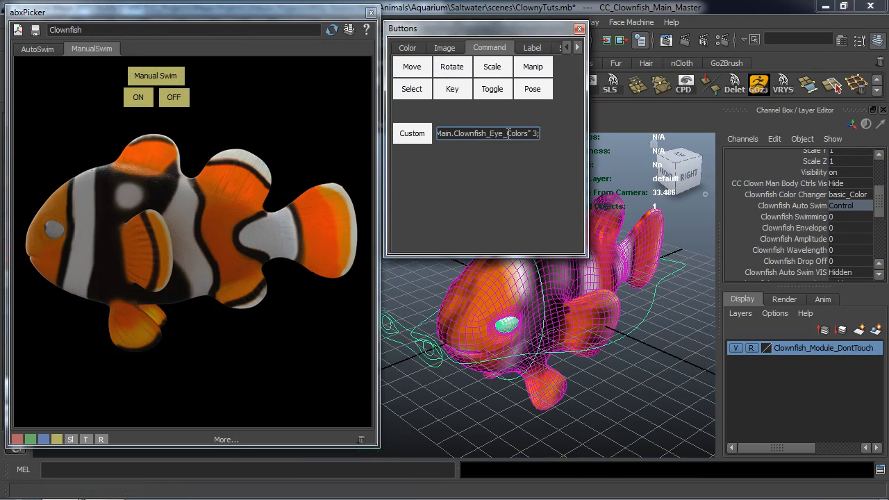
key("ctrl+a")
key("BackSpace")
key("ctrl+v")
left_click_drag(411, 138, 334, 148)
left_click_drag(179, 101, 179, 100)
Change the custom visibility command's value to 1, assign it to the ON button, and test both buttons.
key("BackSpace")
type("1")
left_click_drag(419, 137, 137, 99)
left_click(138, 99)
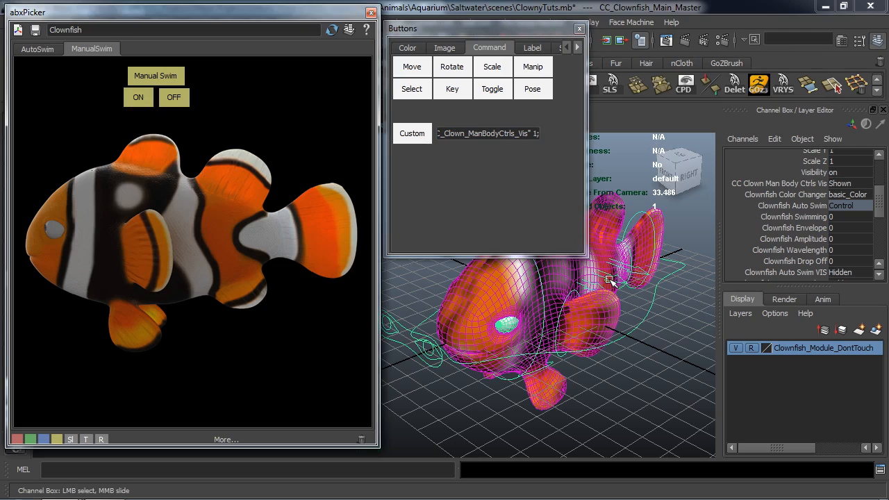
left_click(177, 98)
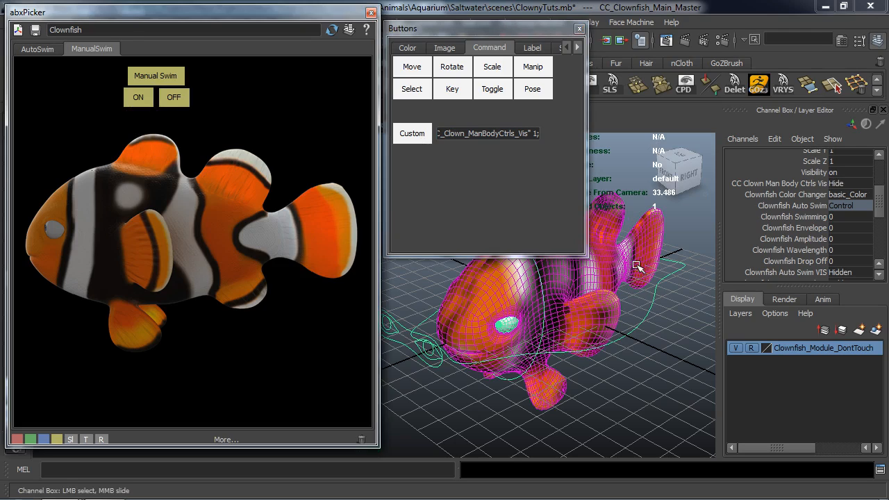
Recolour the OFF button red, the ON button green and the Manual Swim button yellow.
left_click(408, 49)
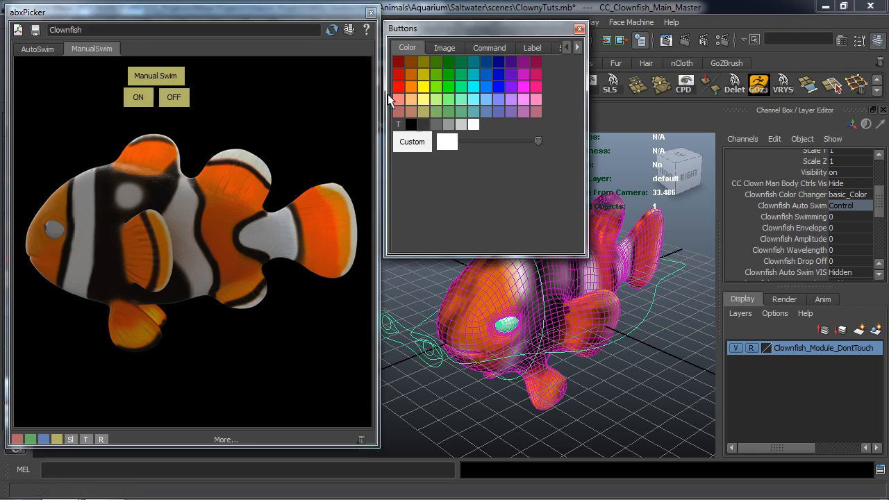
left_click_drag(398, 87, 212, 110)
left_click_drag(449, 87, 139, 97)
left_click_drag(539, 340, 521, 333, "alt")
left_click(416, 304)
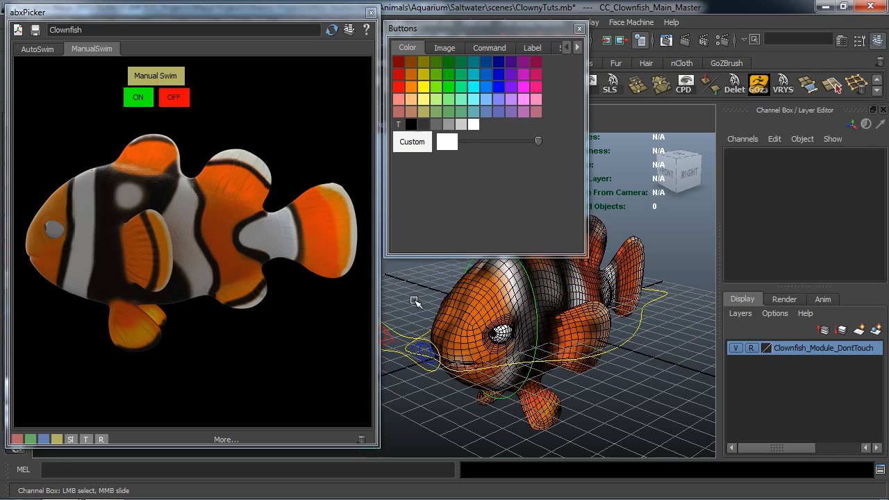
left_click_drag(423, 86, 181, 80)
Select the CC_L_Side_Fin control and create a blue picker button for it at the upper base of the side fin.
middle_click_drag(493, 322, 494, 302, "alt")
left_click_drag(495, 302, 520, 339, "alt")
scroll(480, 336, "up", 4)
middle_click_drag(520, 339, 495, 336, "alt")
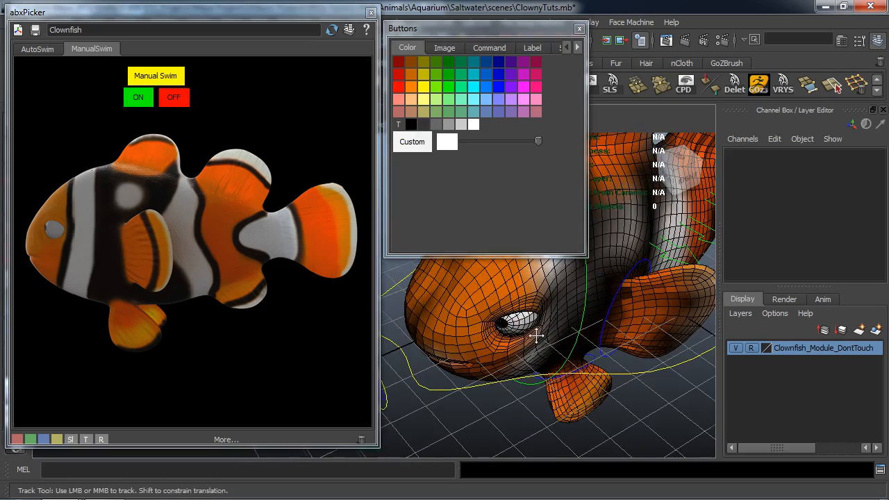
left_click_drag(495, 336, 492, 337, "alt")
left_click(585, 347)
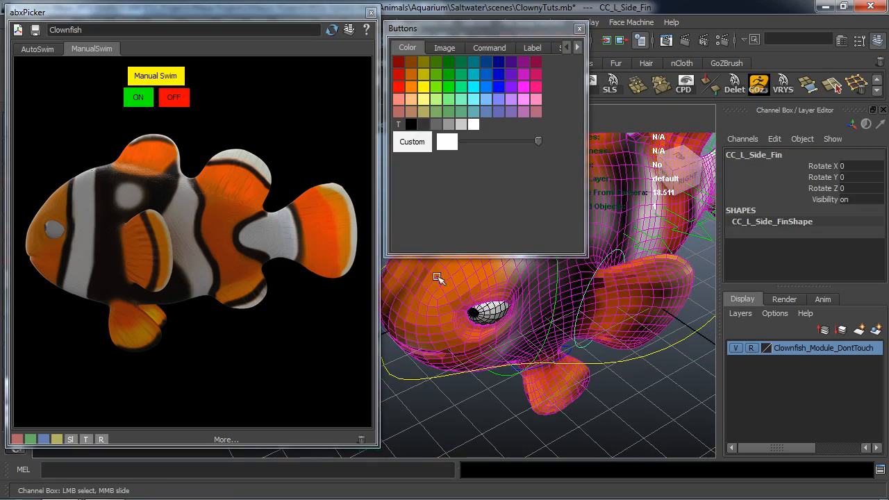
left_click_drag(486, 86, 123, 239)
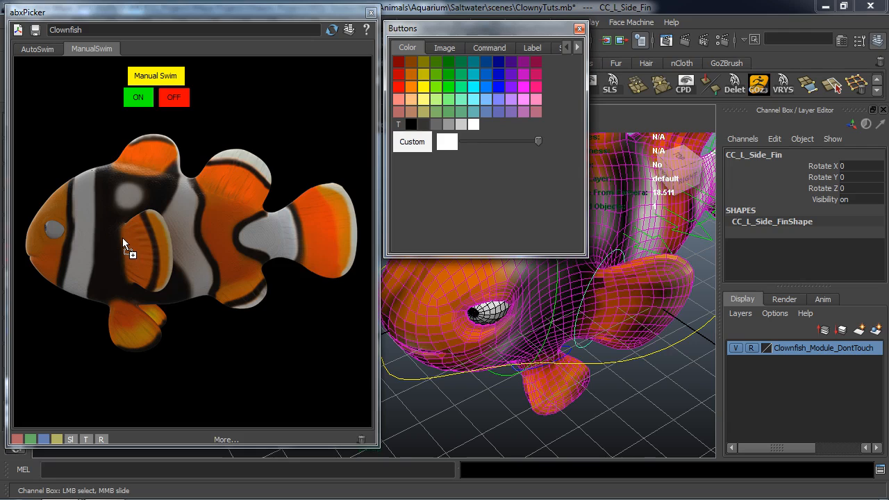
Select the CC_R_Side_Fin control and create a red picker button for it below the blue side-fin button.
left_click_drag(559, 393, 667, 393, "alt")
middle_click_drag(545, 383, 608, 410, "alt")
left_click_drag(498, 375, 456, 393, "alt")
left_click(429, 335)
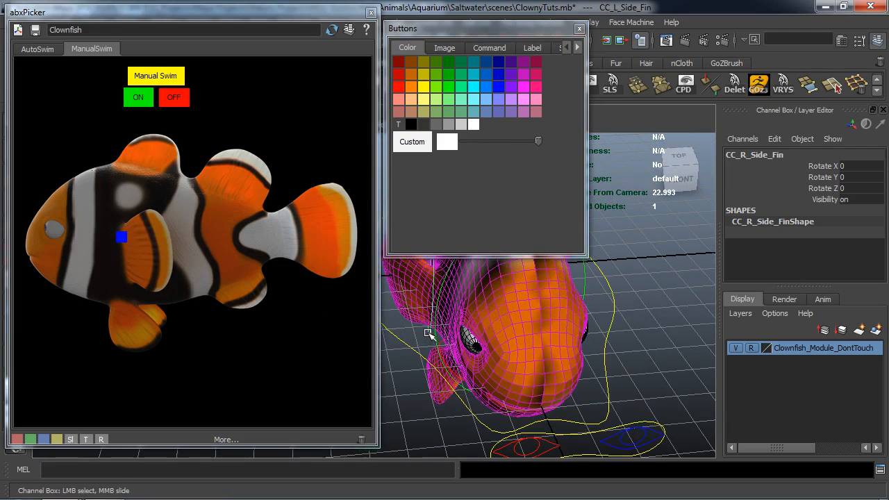
left_click_drag(399, 98, 395, 91)
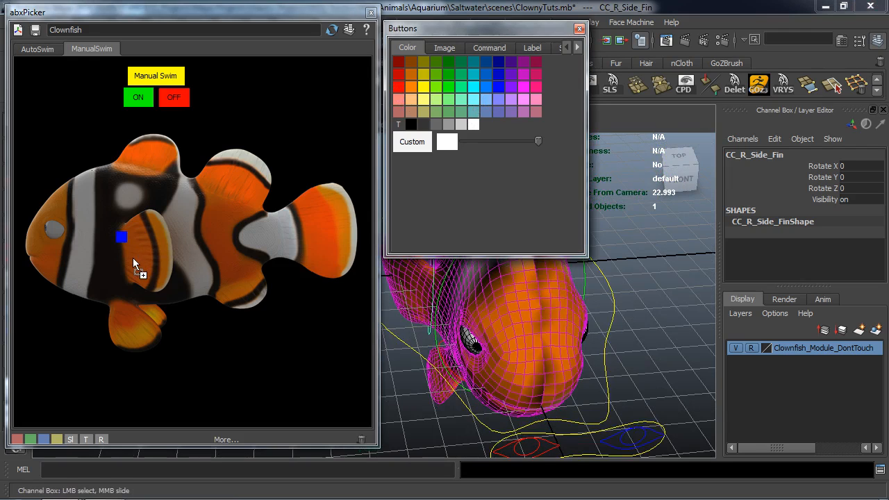
left_click_drag(120, 261, 121, 262)
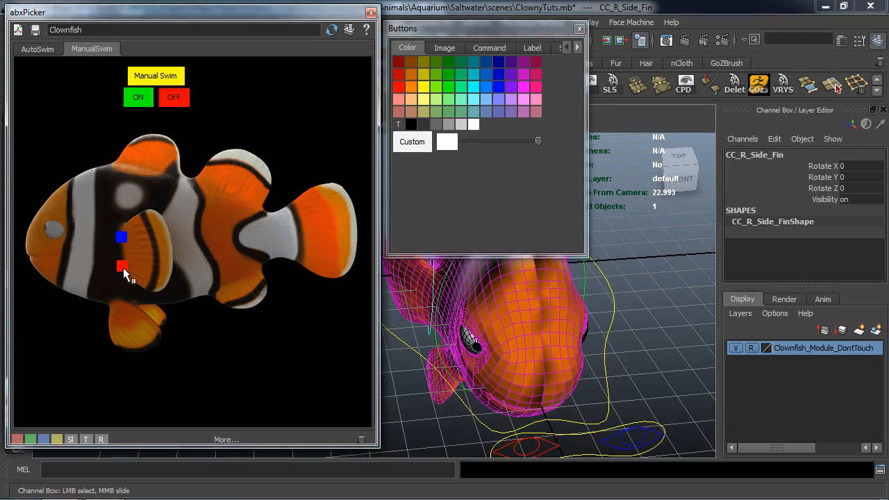
Select the CC_L_Bottom_Fin control and create a blue picker button for it at the base of the bottom fin.
left_click_drag(448, 379, 434, 307, "alt")
middle_click_drag(434, 307, 477, 400, "alt")
left_click(581, 376)
left_click(535, 353)
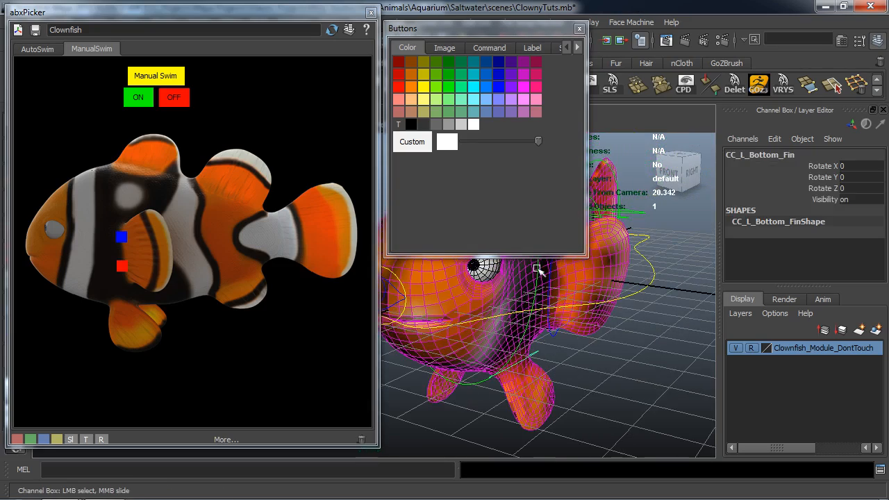
left_click_drag(487, 29, 764, 29)
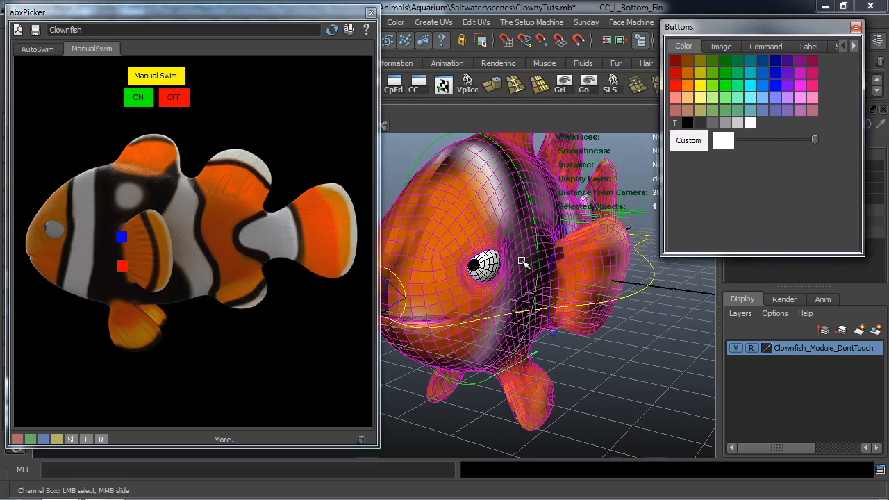
middle_click_drag(521, 289, 579, 283, "alt")
left_click_drag(774, 90, 186, 302)
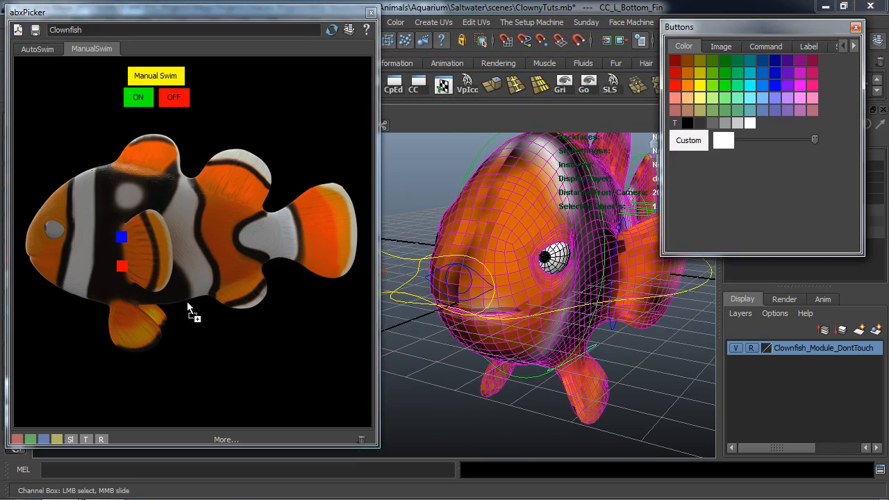
Select the CC_R_Bottom_Fin control and create a red picker button for it beside the blue bottom-fin button.
left_click_drag(425, 342, 422, 328, "alt")
left_click(473, 391)
left_click_drag(475, 387, 456, 370, "alt")
left_click(541, 401)
left_click_drag(541, 401, 462, 185, "alt")
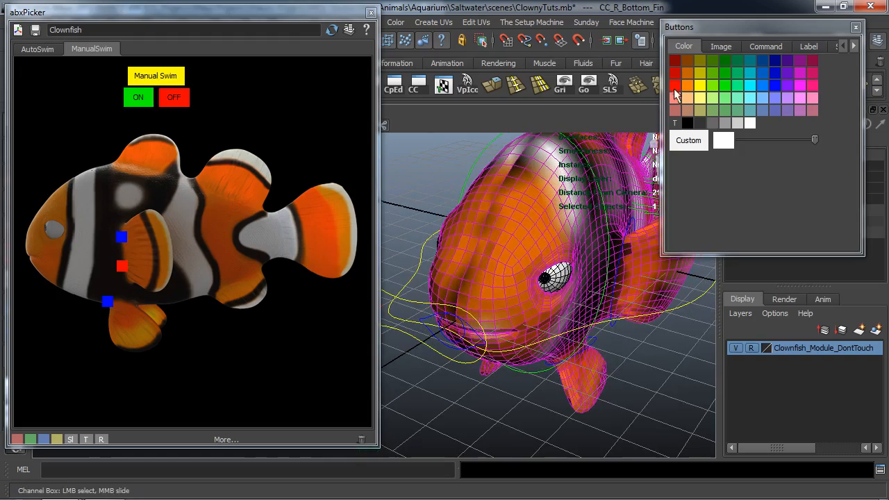
left_click(125, 300)
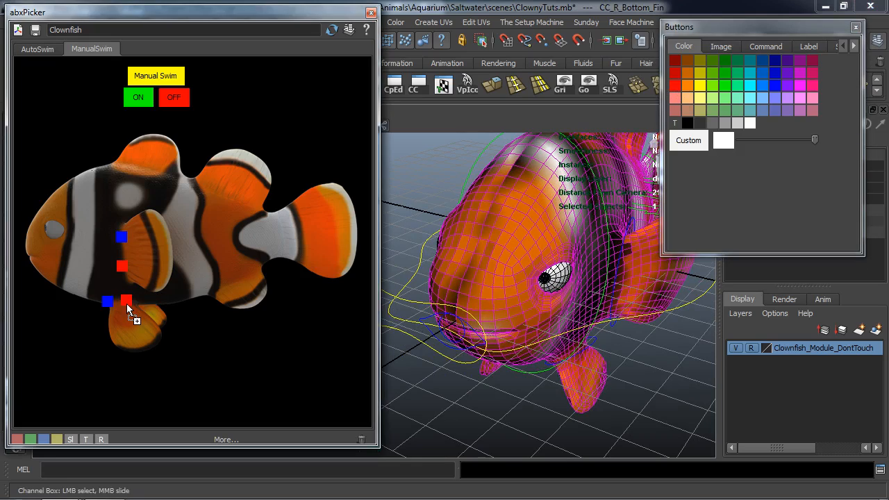
middle_click_drag(126, 304, 126, 304)
Select the CC_Man_Body_1 control and create a green picker button for it mid-body, just behind the side fin.
left_click_drag(559, 319, 544, 315, "alt")
middle_click_drag(544, 315, 436, 273, "alt")
left_click_drag(436, 273, 568, 397, "alt")
left_click(567, 397)
middle_click_drag(528, 351, 521, 325, "alt")
scroll(525, 329, "up", 5)
left_click(573, 313)
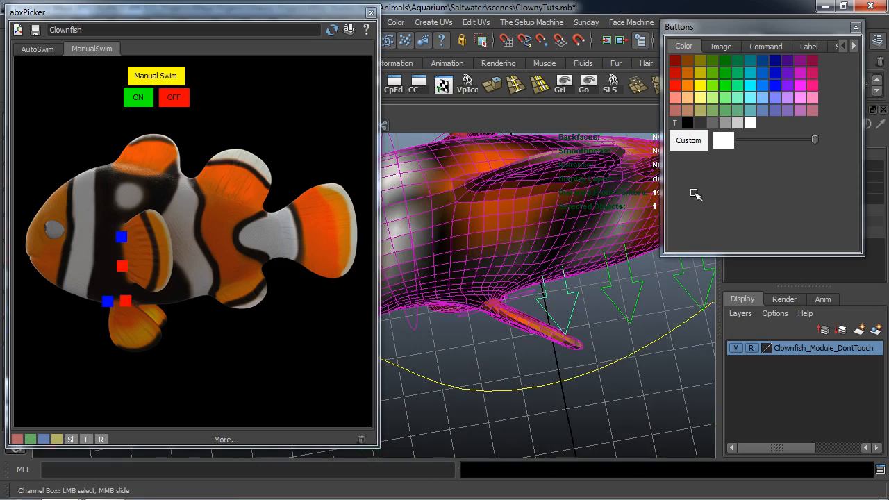
middle_click_drag(728, 87, 175, 242)
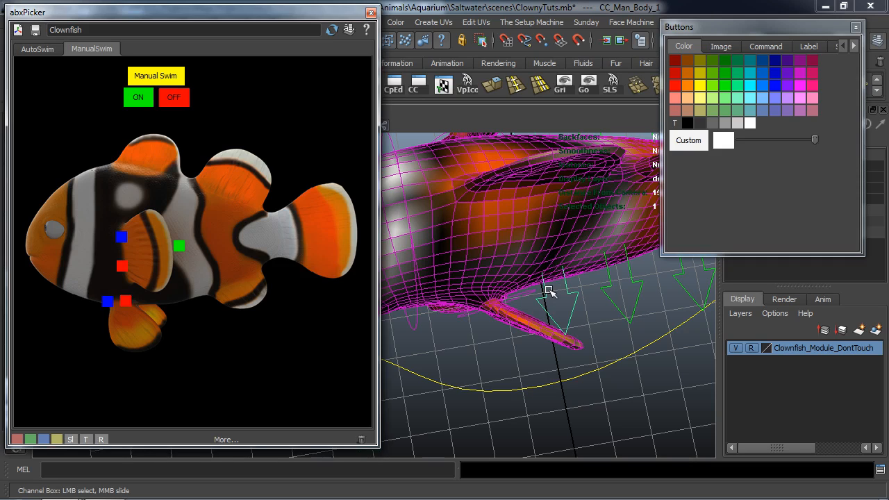
Select the CC_Man_Body_2 control and create a matching green picker button level with the first, further toward the tail.
middle_click_drag(564, 297, 520, 312, "alt")
left_click(519, 313)
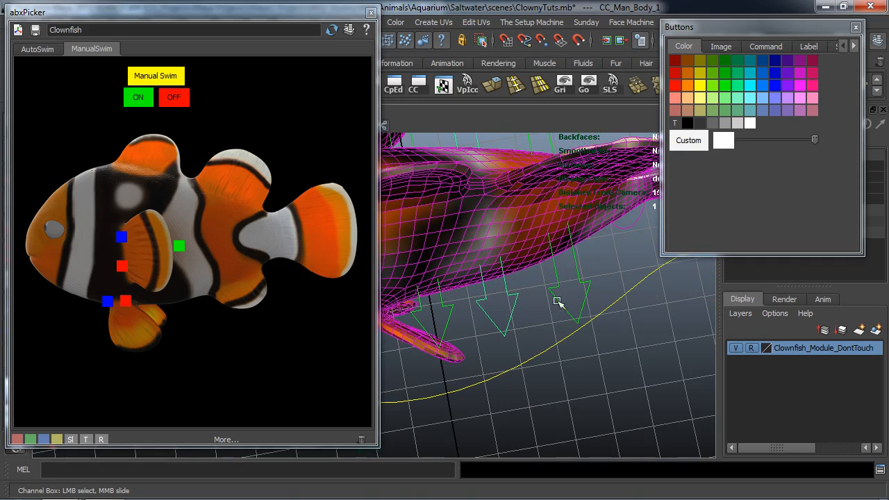
left_click_drag(724, 87, 246, 239)
middle_click_drag(216, 244, 217, 244)
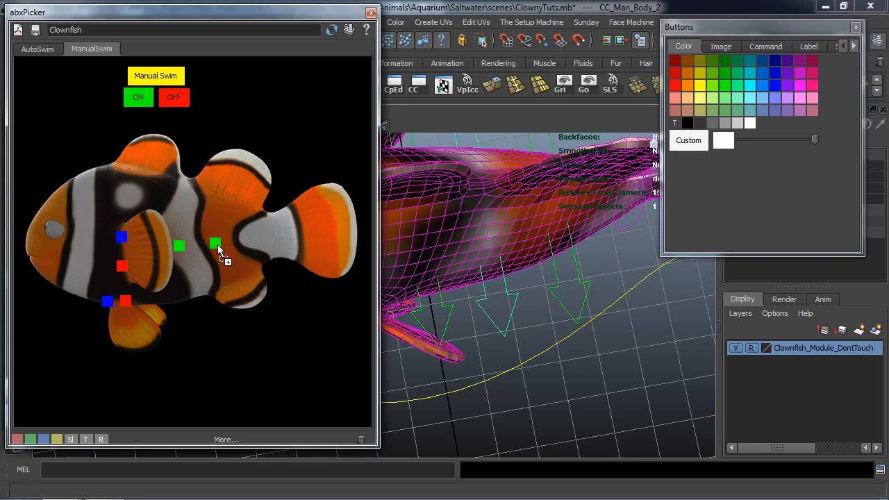
Select the CC_Man_Body_3 control and create a green picker button for it at the rear of the body, level with the other body buttons.
left_click(574, 322)
left_click(579, 286)
left_click_drag(727, 100, 254, 243)
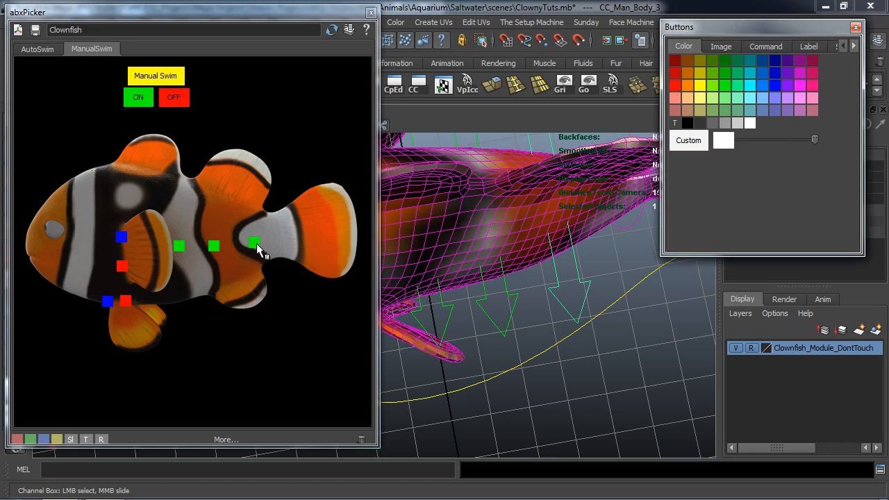
Select the CC_Tail_Rotate_1 control and create a green picker button for it on the white band at the tail's base.
right_click_drag(587, 252, 418, 302, "alt")
left_click_drag(418, 302, 478, 298, "alt")
left_click(443, 298)
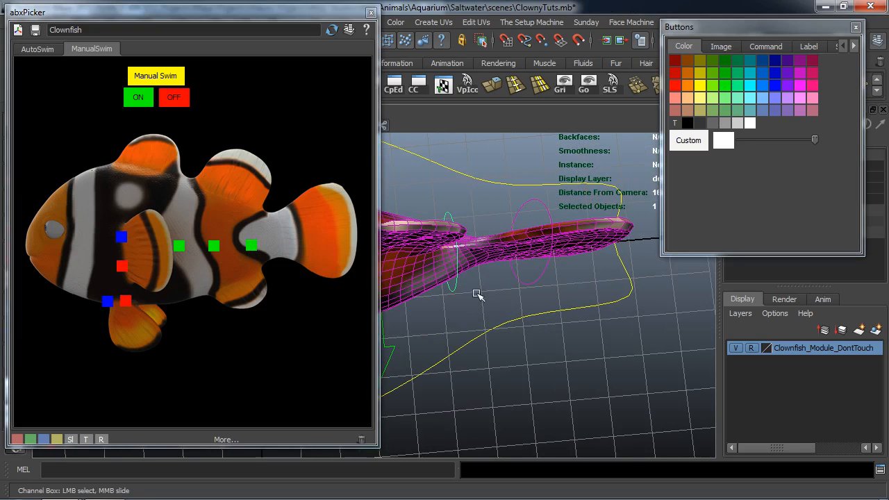
left_click(453, 288)
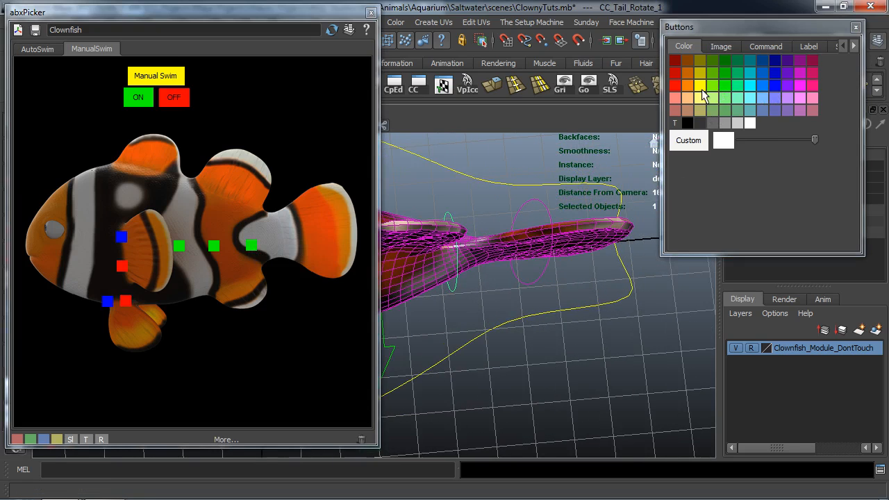
middle_click_drag(726, 86, 285, 236)
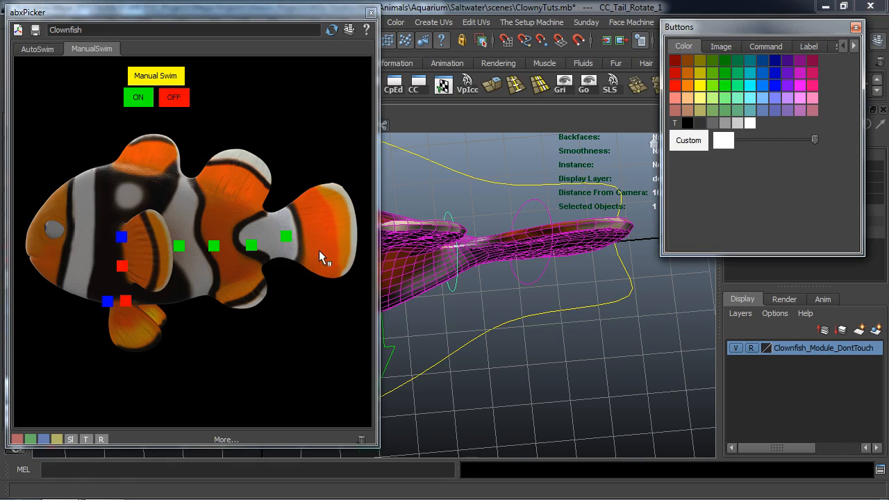
Select the CC_Tail_Rotate_2 control and create a green picker button for it in the middle of the orange tail fin.
left_click(532, 201)
middle_click_drag(730, 84, 324, 235)
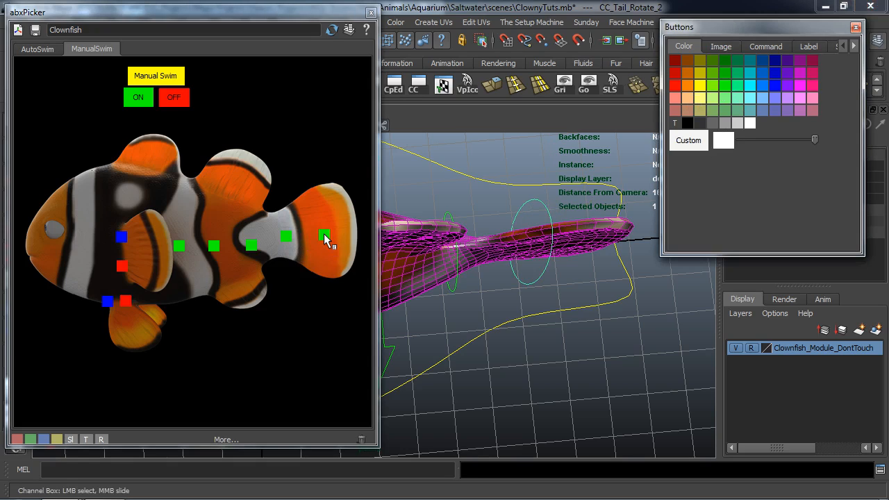
left_click_drag(461, 347, 551, 290, "alt")
left_click(551, 289)
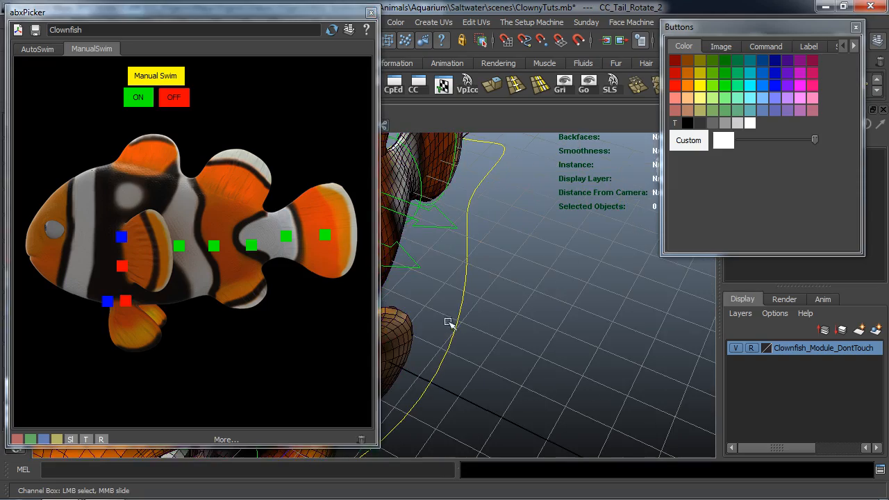
Select the Clowny_CC_Head_Rotate control and create a yellow picker button for it just behind the eye, leaving the control deselected.
right_click_drag(463, 319, 415, 329, "alt")
left_click_drag(390, 324, 479, 271, "alt")
middle_click_drag(479, 271, 621, 257, "alt")
left_click_drag(622, 257, 535, 247, "alt")
middle_click_drag(534, 247, 517, 281, "alt")
left_click_drag(517, 281, 491, 292, "alt")
left_click(463, 159)
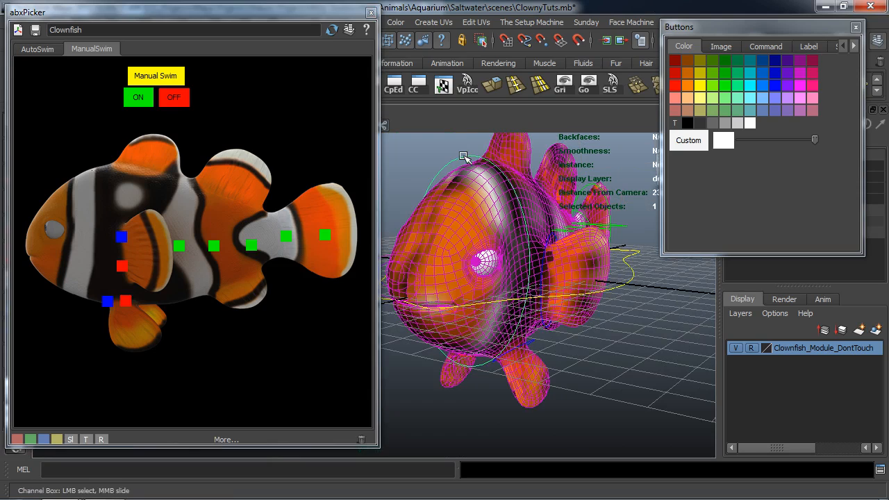
middle_click_drag(714, 84, 82, 229)
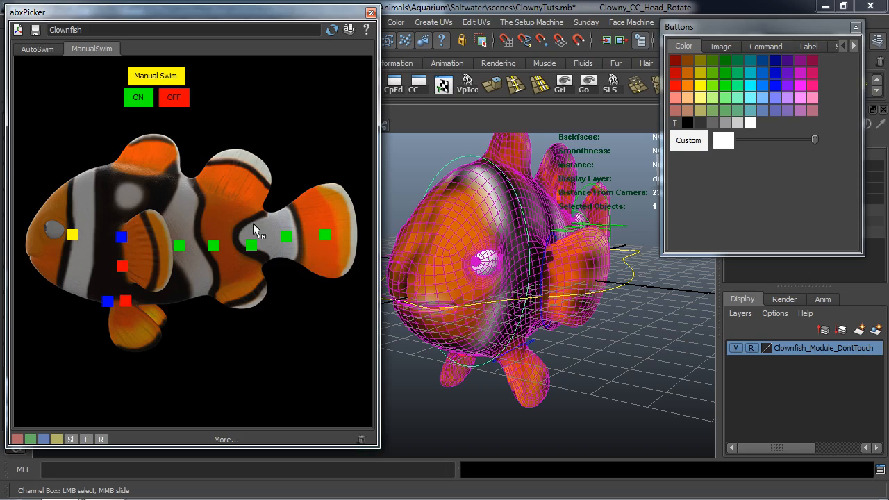
left_click(412, 171)
Select the CC_Eye_Main control, create a wide green picker button for it above the fish's eye, and label it "Eyes".
left_click_drag(415, 197, 437, 219, "alt")
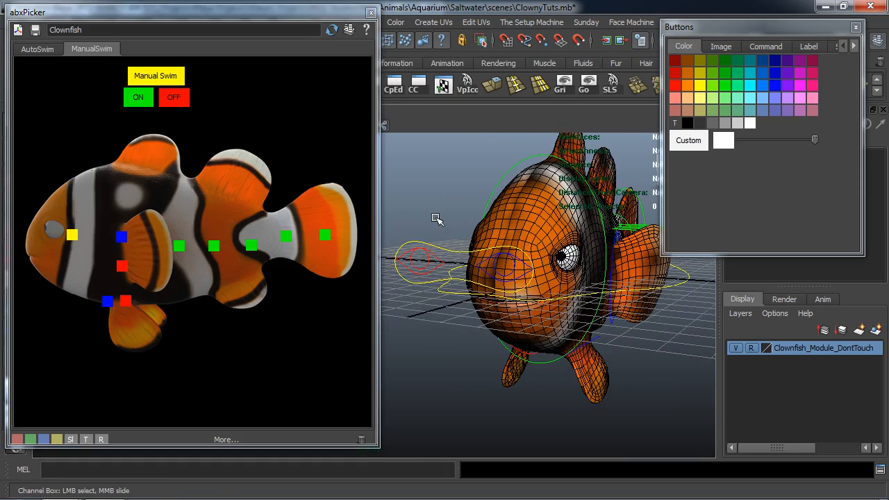
left_click(450, 249)
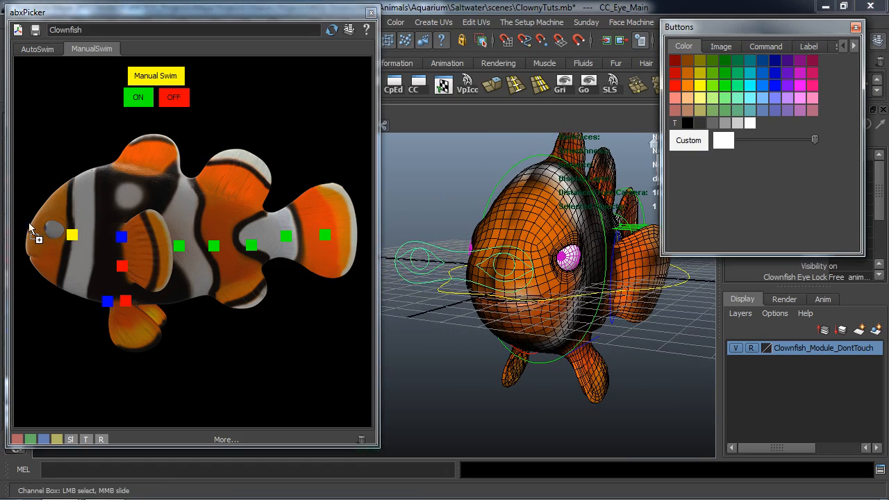
middle_click_drag(21, 206, 46, 207)
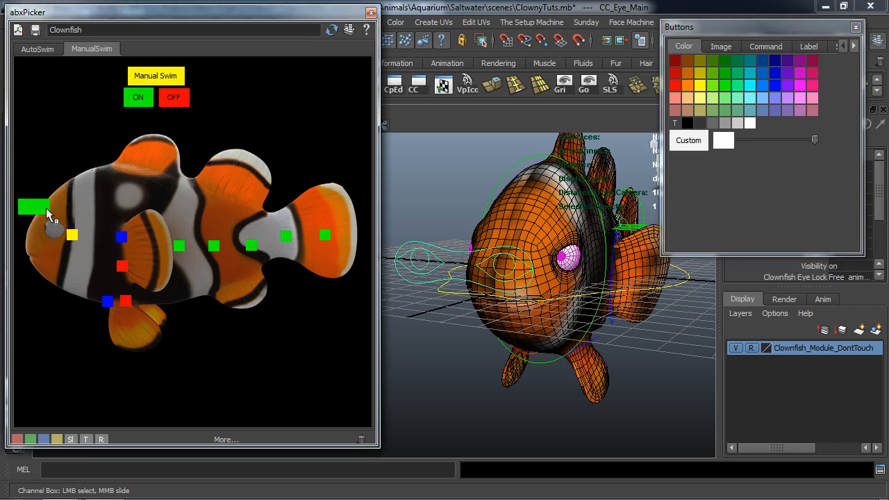
left_click(807, 46)
type("Eyes")
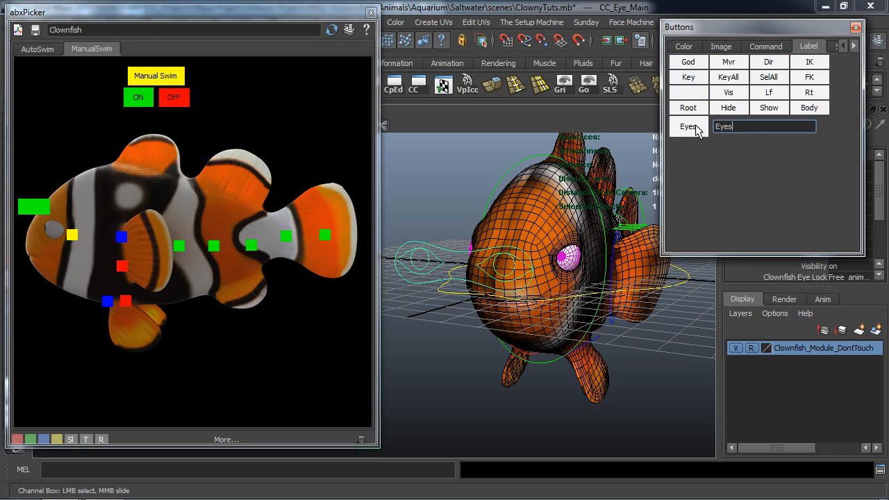
left_click(29, 203)
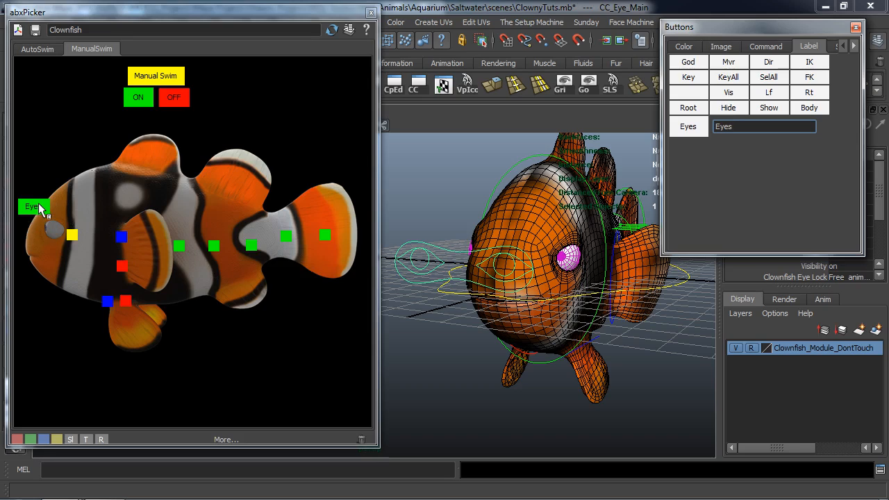
Deselect the eye control and switch Manual Swim off from the picker.
left_click(455, 367)
left_click_drag(467, 356, 477, 312, "alt")
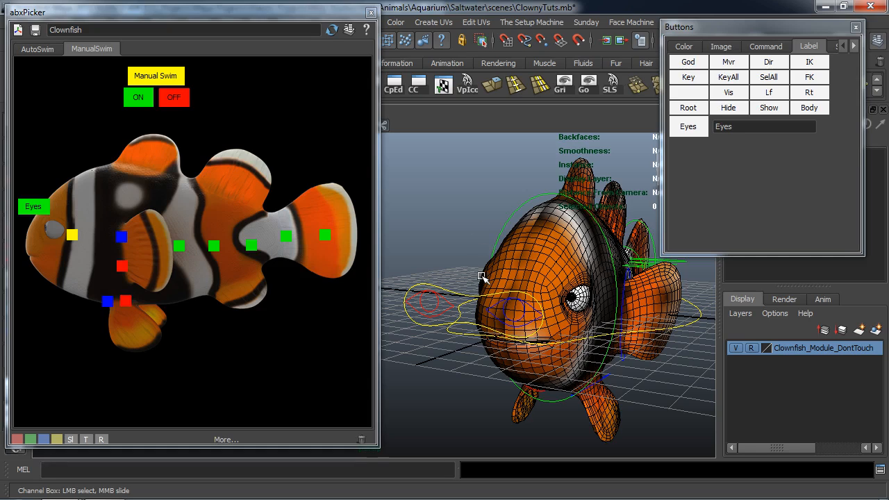
right_click_drag(482, 276, 446, 282, "alt")
left_click_drag(446, 282, 474, 278, "alt")
left_click(184, 106)
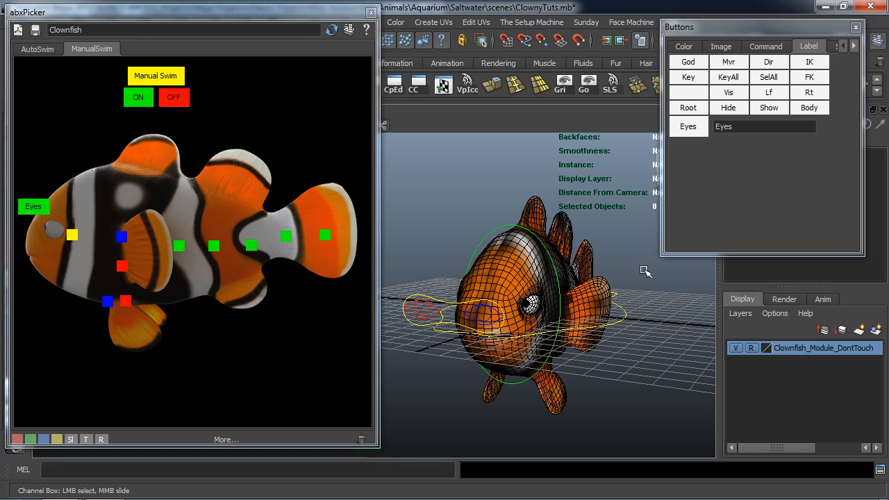